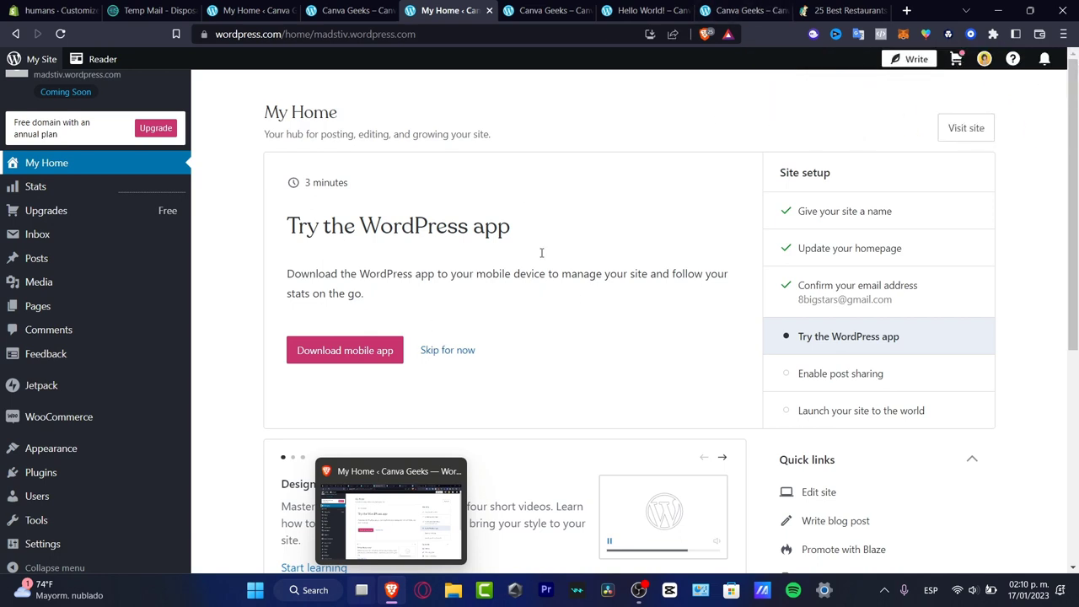
- Search the WordPress.com plugin directory for 'Elementor' and scroll to the Elementor Website Builder results
{"action": "left_click", "coordinate": [71, 479]}
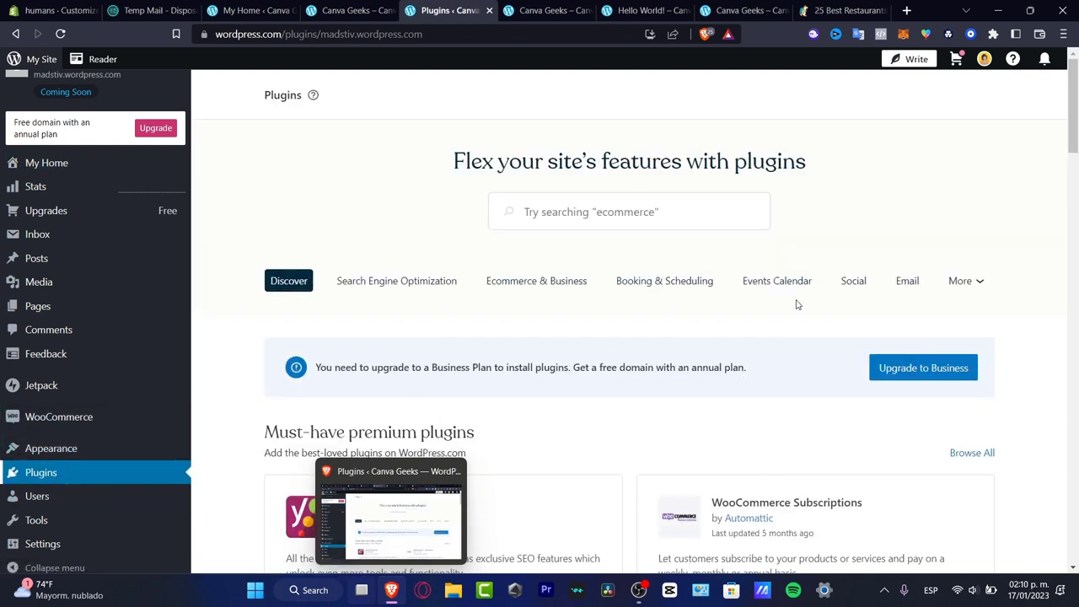
{"action": "left_click", "coordinate": [721, 212]}
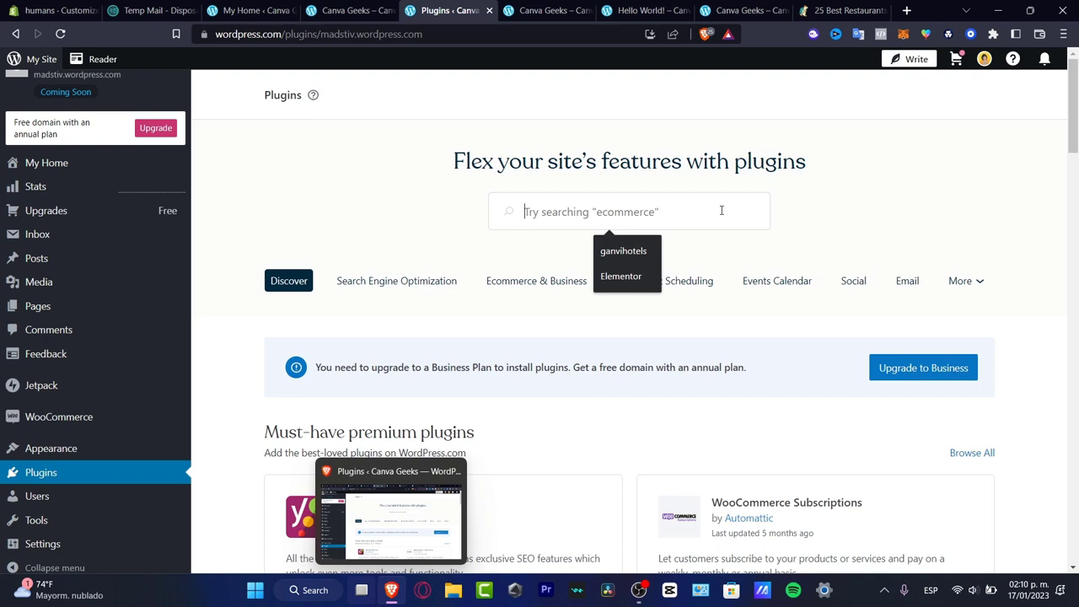
{"action": "left_click", "coordinate": [640, 277]}
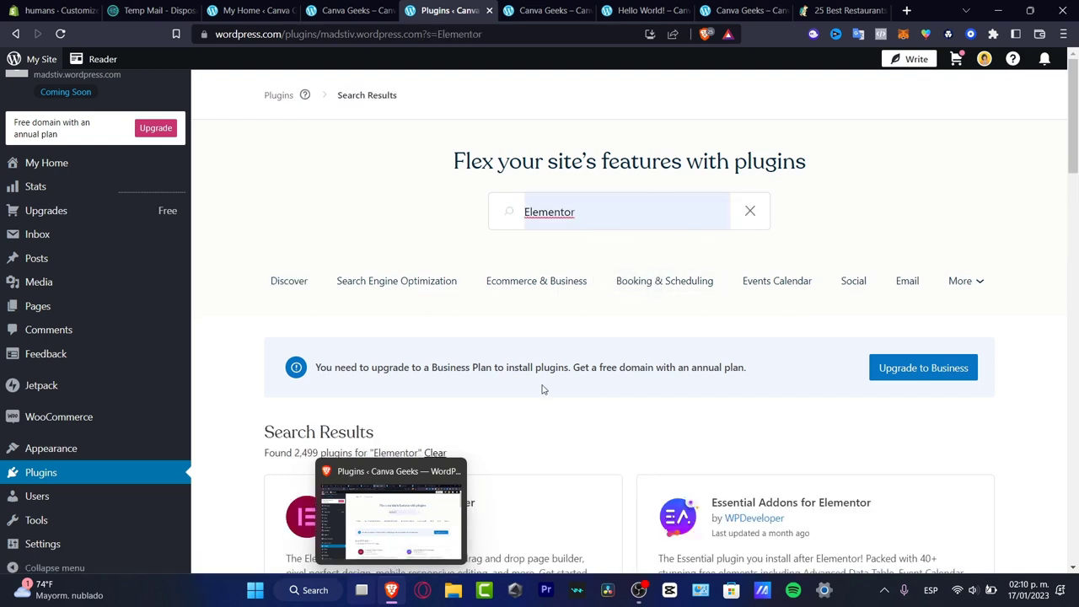
{"action": "left_click", "coordinate": [391, 594]}
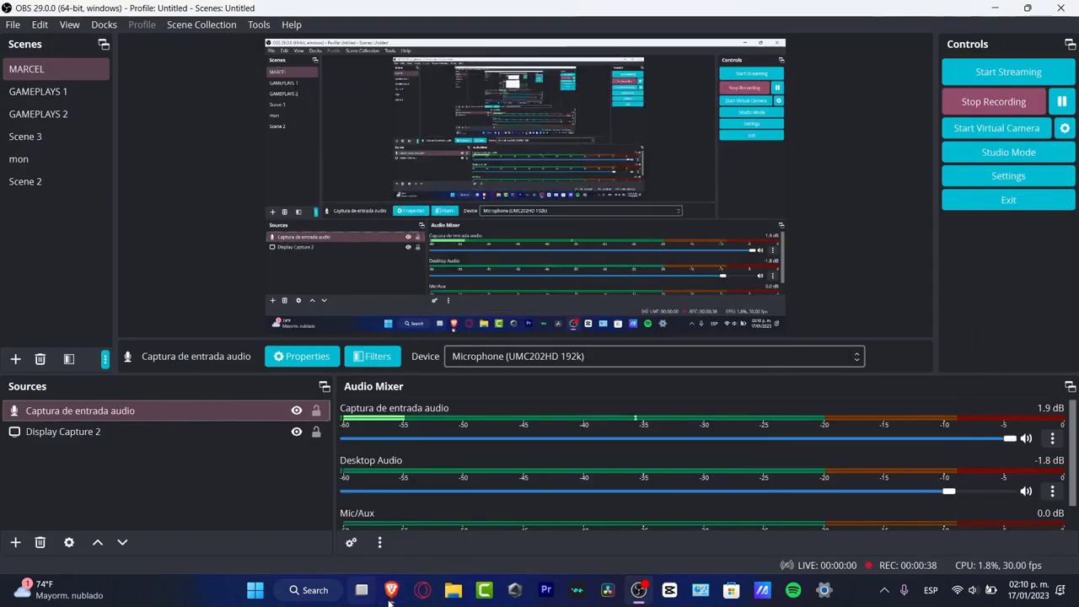
{"action": "left_click", "coordinate": [390, 595]}
{"action": "scroll", "coordinate": [679, 410], "scroll_direction": "down", "scroll_amount": 3}
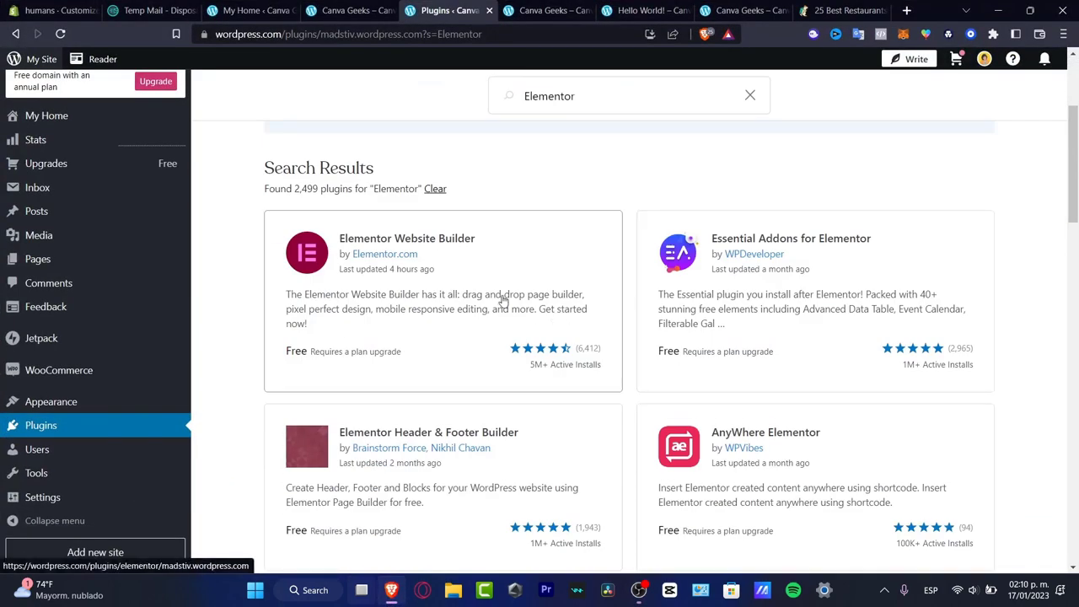
- Open Elementor Website Builder's details and highlight the upgrade notice and Business plan monthly price
{"action": "left_click", "coordinate": [394, 364]}
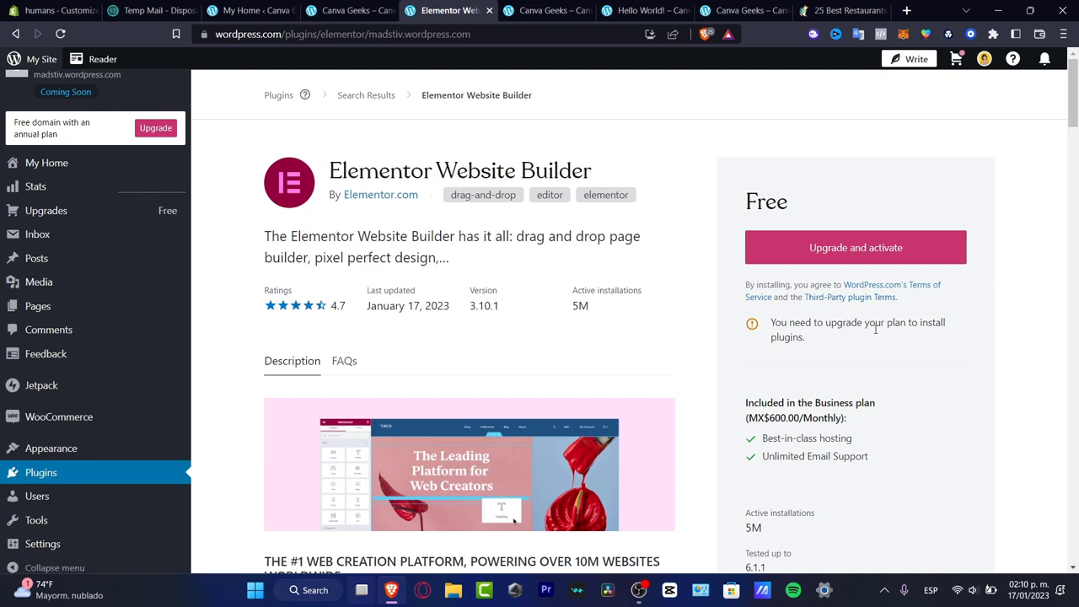
{"action": "left_click_drag", "start_coordinate": [833, 325], "coordinate": [950, 338]}
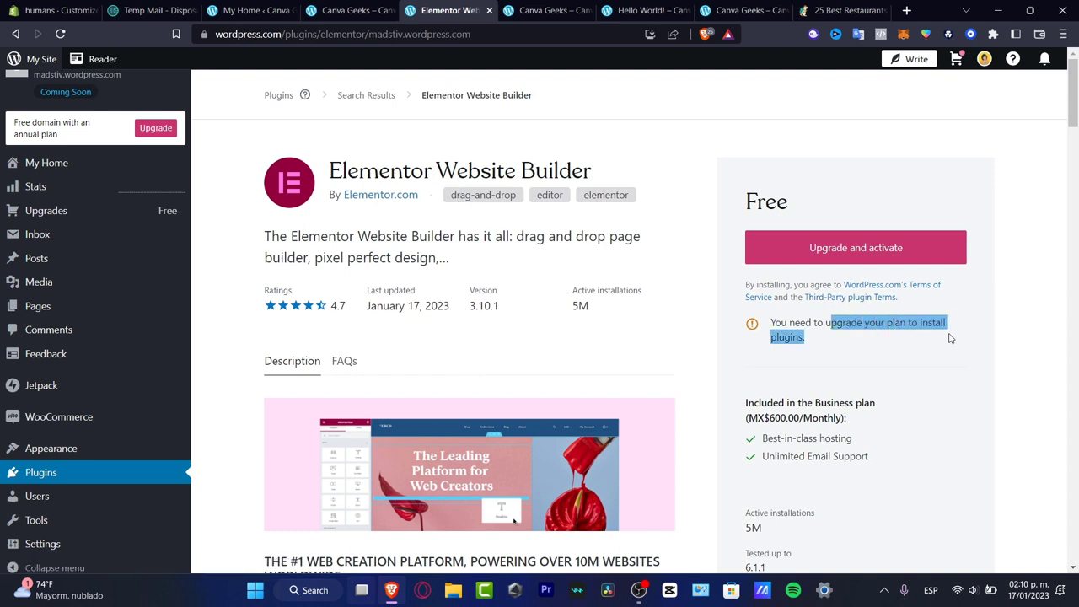
{"action": "left_click_drag", "start_coordinate": [877, 421], "coordinate": [795, 391]}
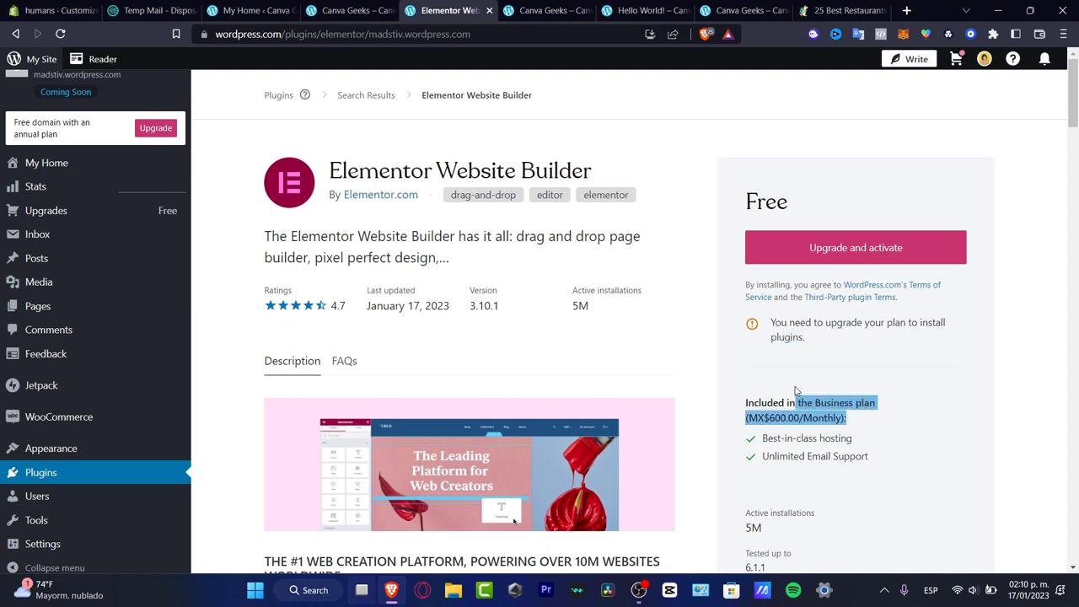
{"action": "left_click", "coordinate": [853, 422]}
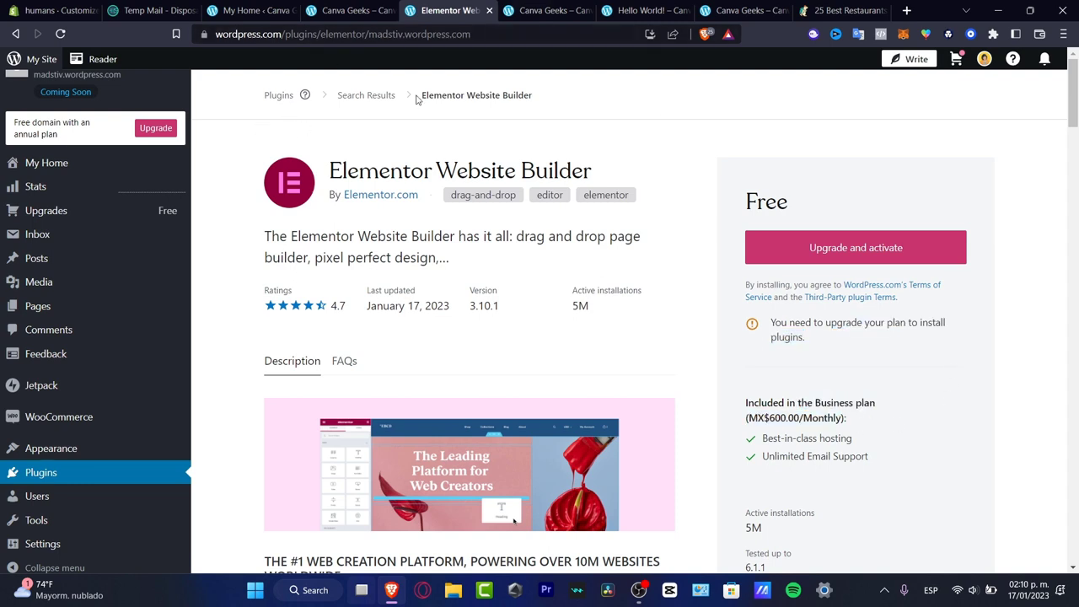
- Return to the search results and replace the search term with 'woolentor'
{"action": "left_click", "coordinate": [374, 94]}
{"action": "double_click", "coordinate": [628, 212]}
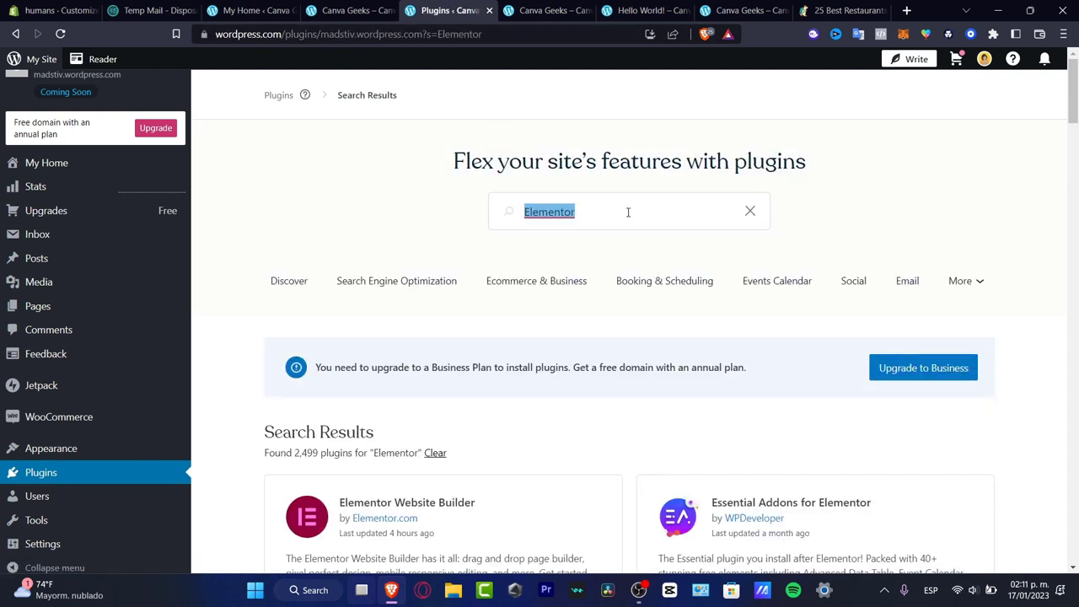
{"action": "type", "text": "woolent"}
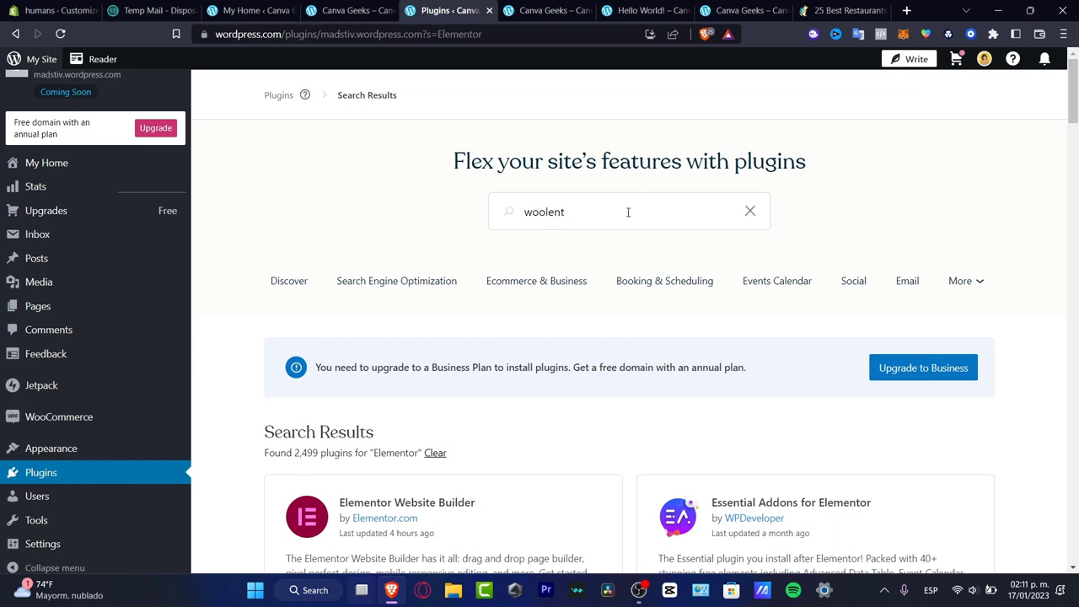
{"action": "type", "text": "or"}
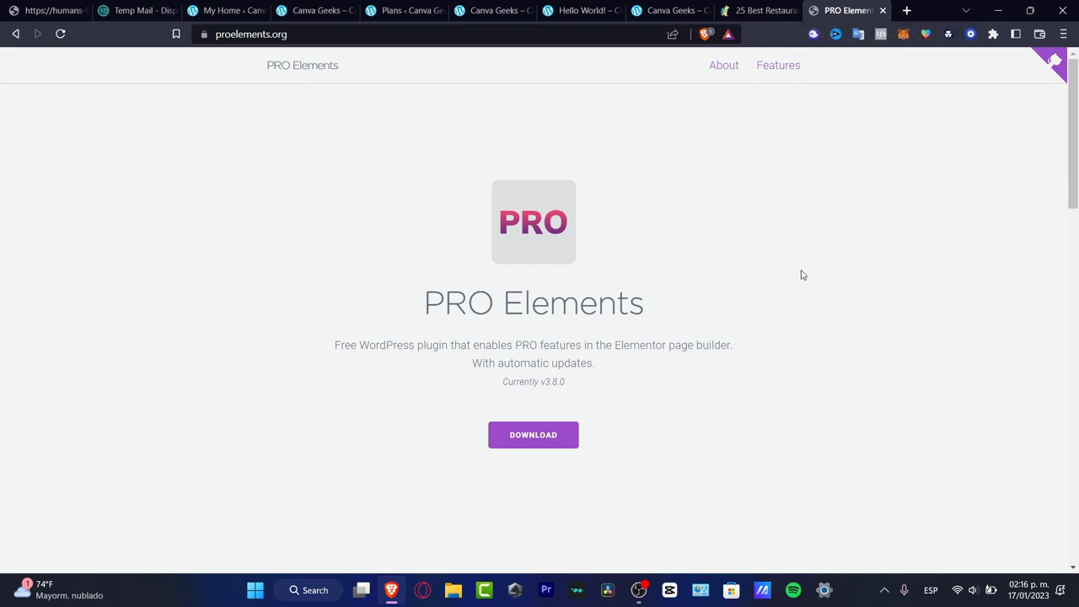
- Download pro-elements.zip to Downloads and open it to reveal the pro-elements folder
{"action": "left_click", "coordinate": [539, 434]}
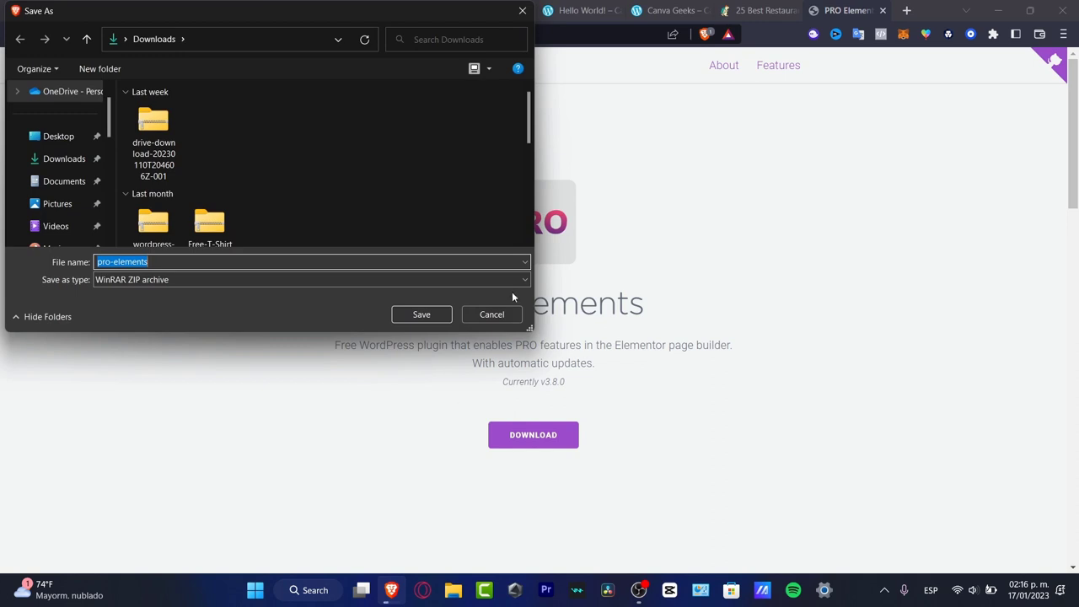
{"action": "left_click_drag", "start_coordinate": [389, 16], "coordinate": [874, 139]}
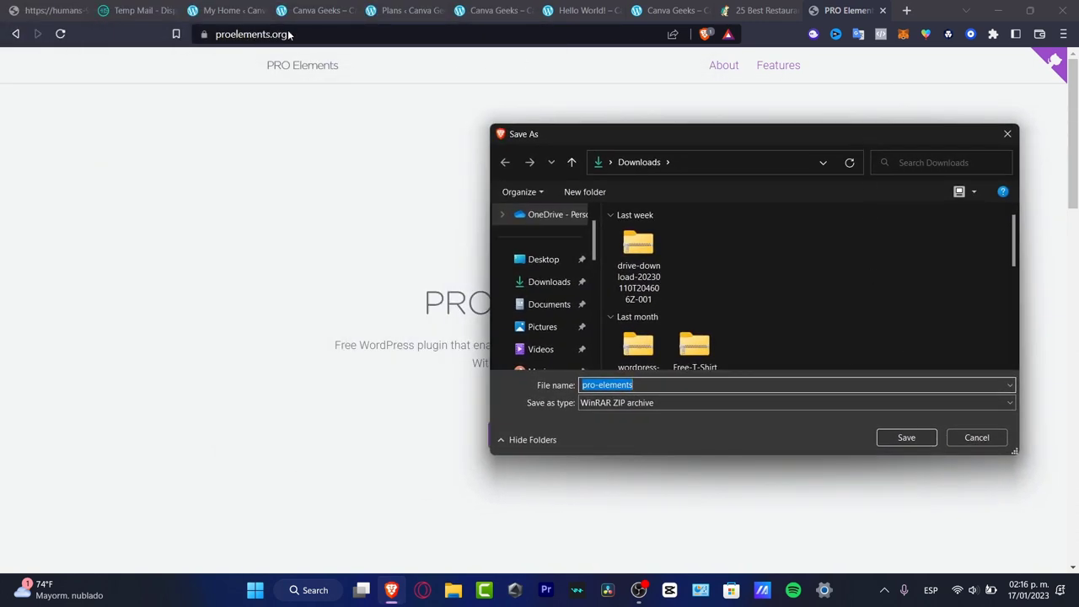
{"action": "left_click", "coordinate": [896, 440]}
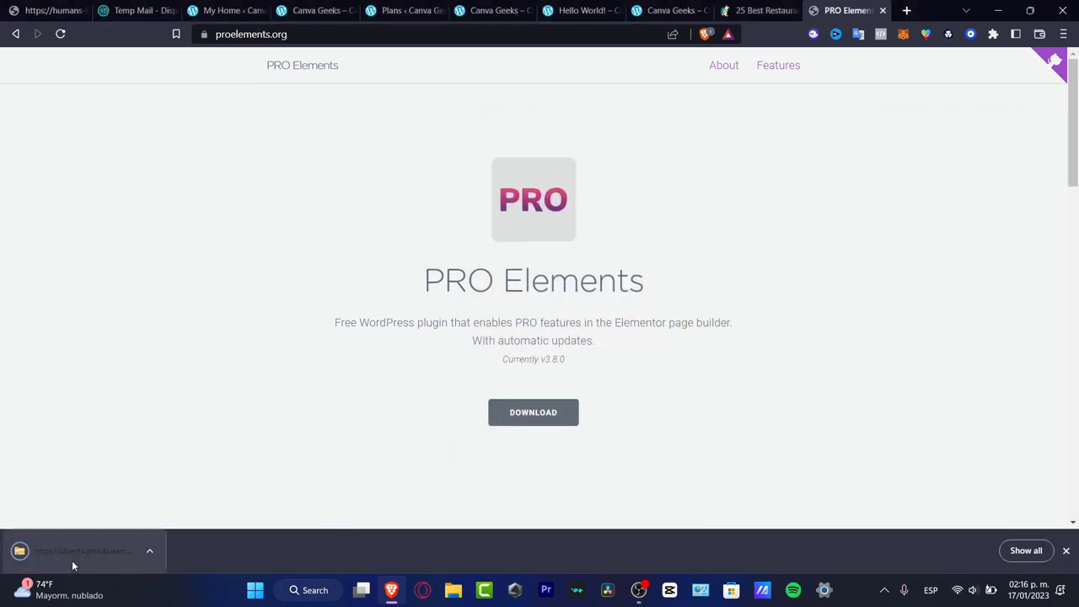
{"action": "left_click", "coordinate": [72, 563]}
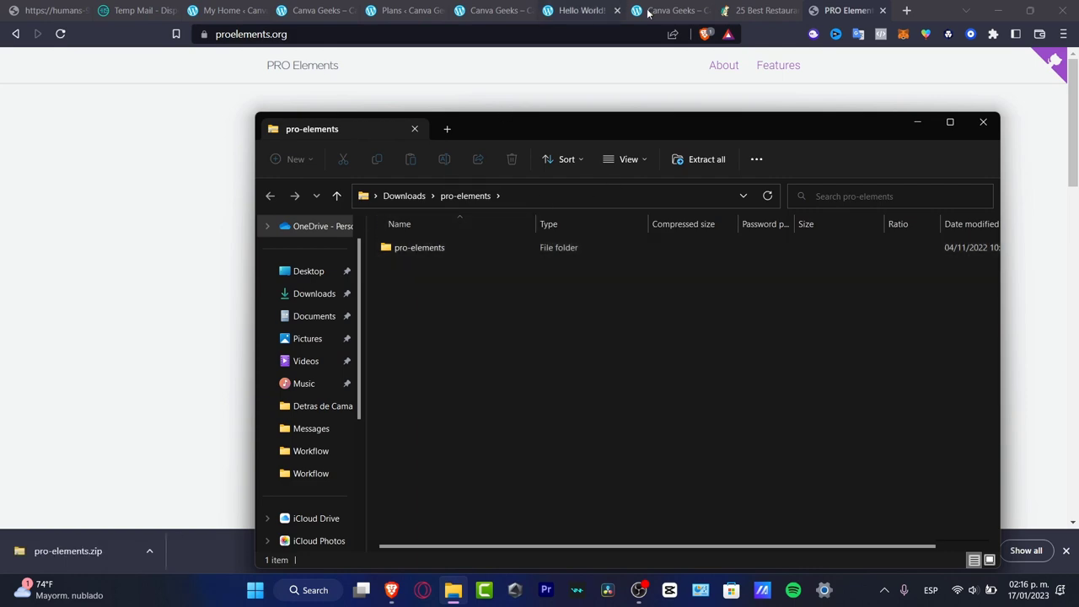
- Close the leftover Canva Geeks and Hello World browser tabs
{"action": "left_click", "coordinate": [695, 7]}
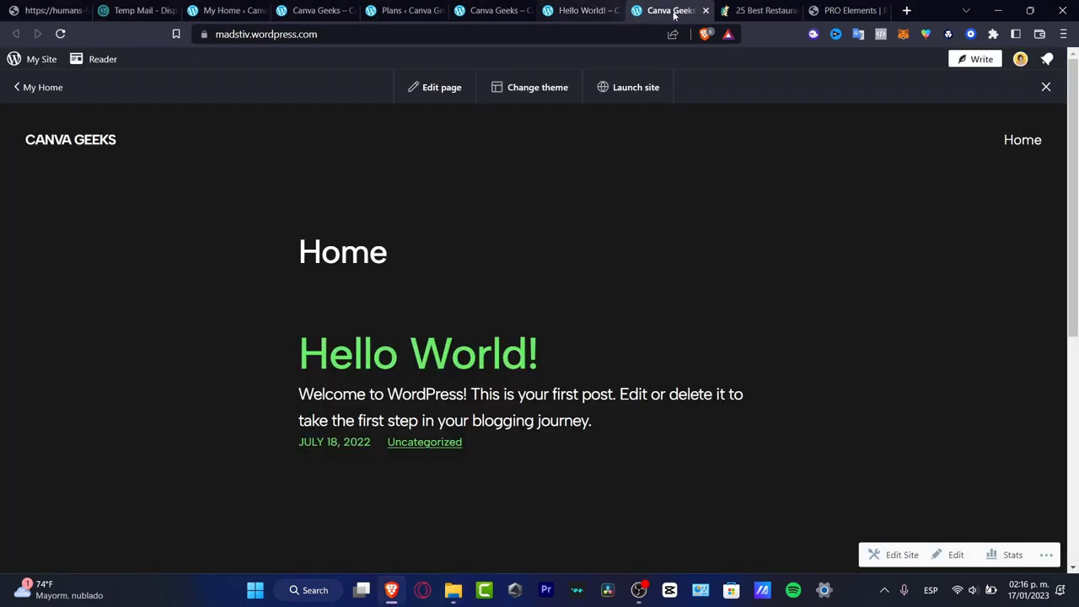
{"action": "left_click", "coordinate": [704, 11]}
{"action": "left_click", "coordinate": [581, 10]}
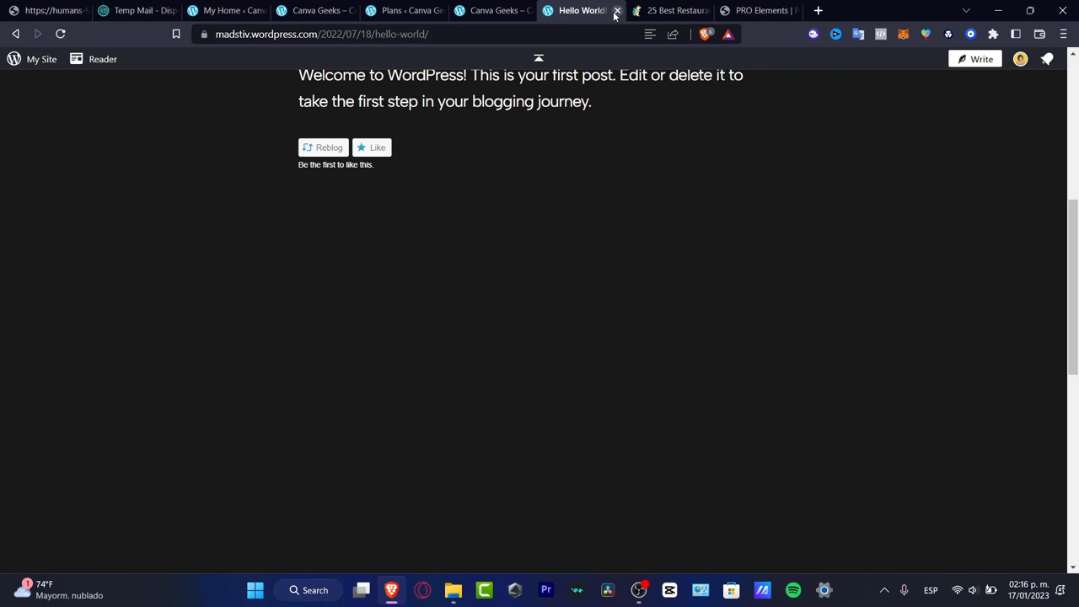
{"action": "left_click", "coordinate": [616, 10]}
{"action": "left_click", "coordinate": [486, 15]}
{"action": "left_click", "coordinate": [528, 10]}
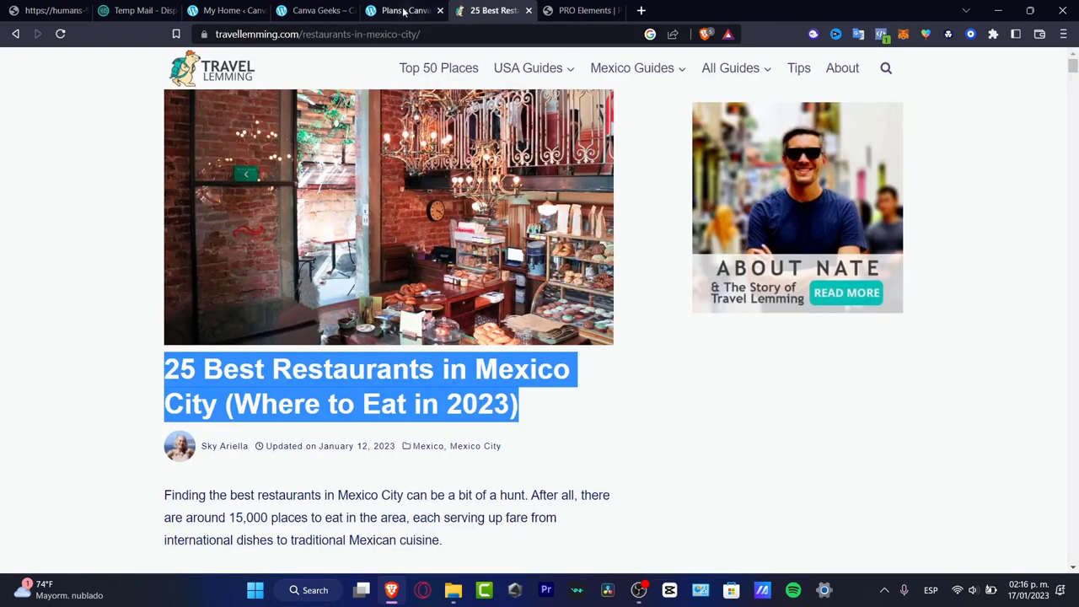
- Open the Installed Plugins list showing Akismet, Elementor 3.10.1 and Hello Dolly
{"action": "left_click", "coordinate": [445, 15]}
{"action": "left_click", "coordinate": [78, 426]}
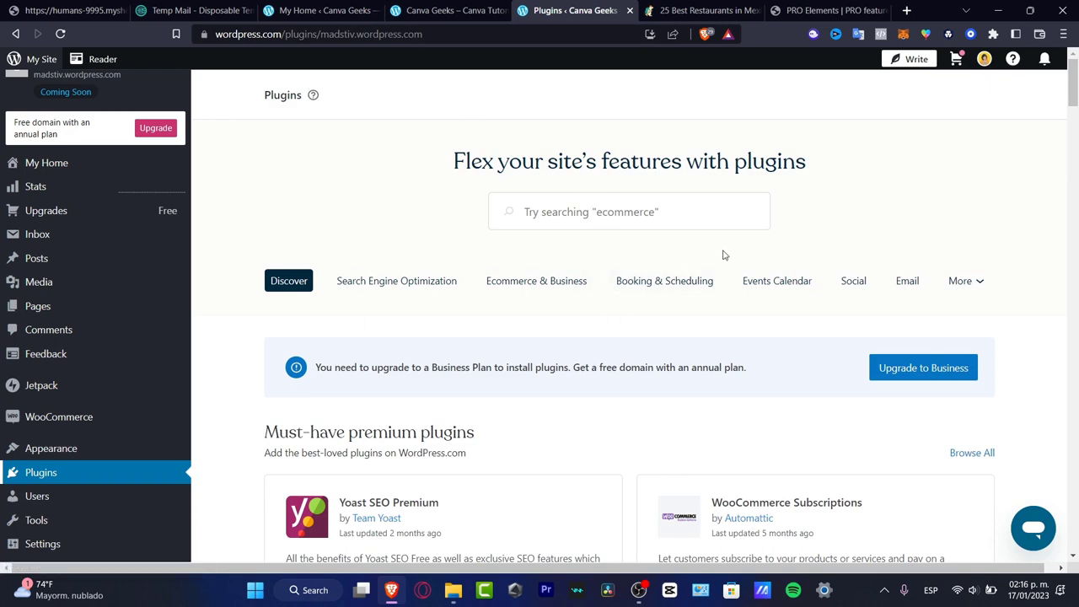
{"action": "scroll", "coordinate": [668, 414], "scroll_direction": "down", "scroll_amount": 3}
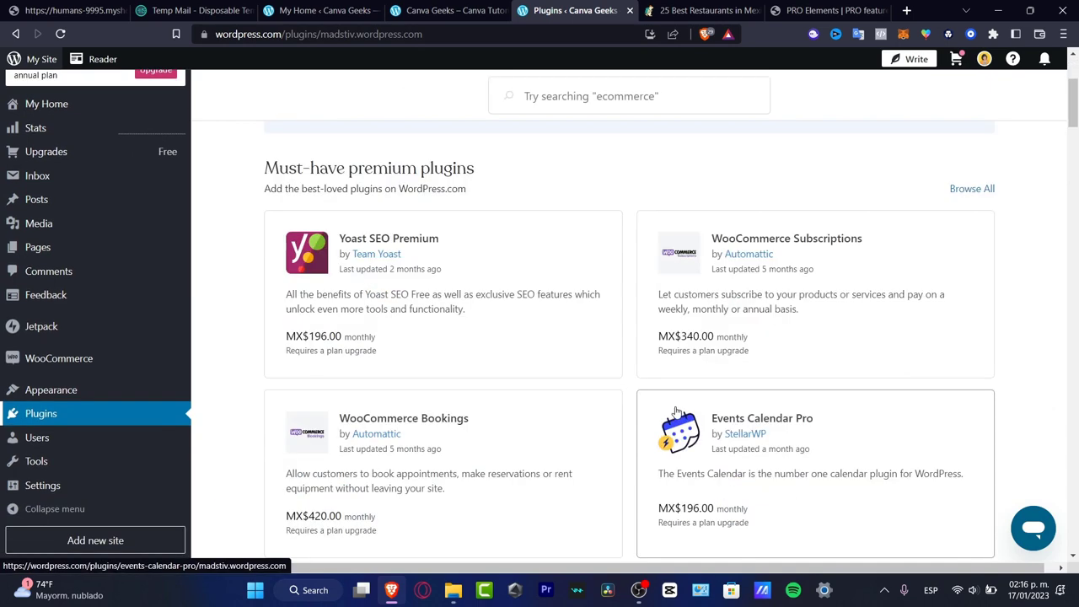
{"action": "scroll", "coordinate": [685, 414], "scroll_direction": "up", "scroll_amount": 4}
{"action": "scroll", "coordinate": [1013, 432], "scroll_direction": "down", "scroll_amount": 5}
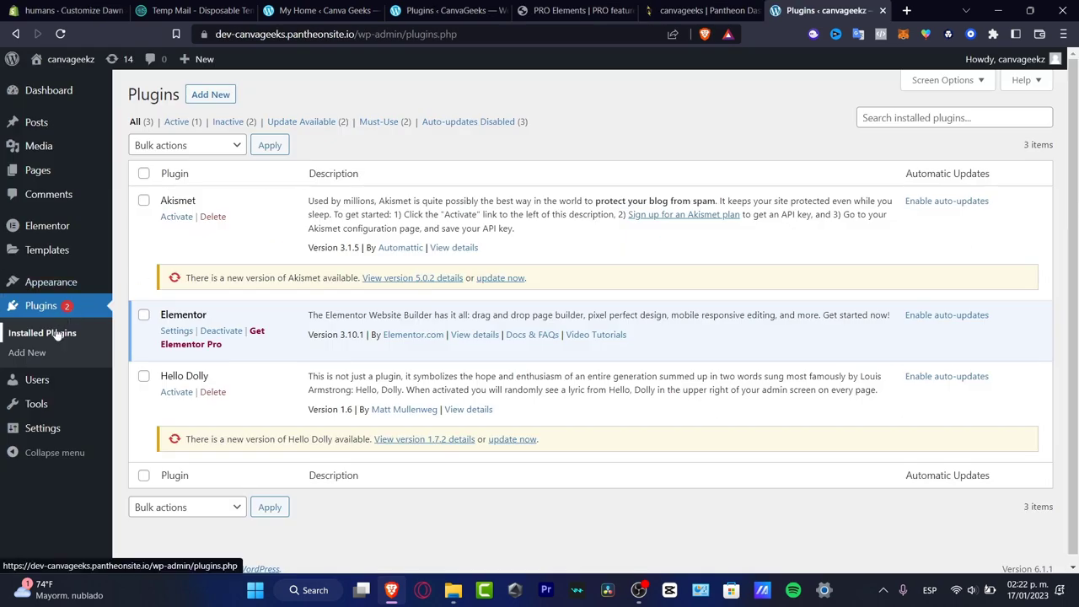
- In Add New > Upload Plugin, choose pro-elements.zip from the Downloads folder
{"action": "left_click", "coordinate": [40, 353]}
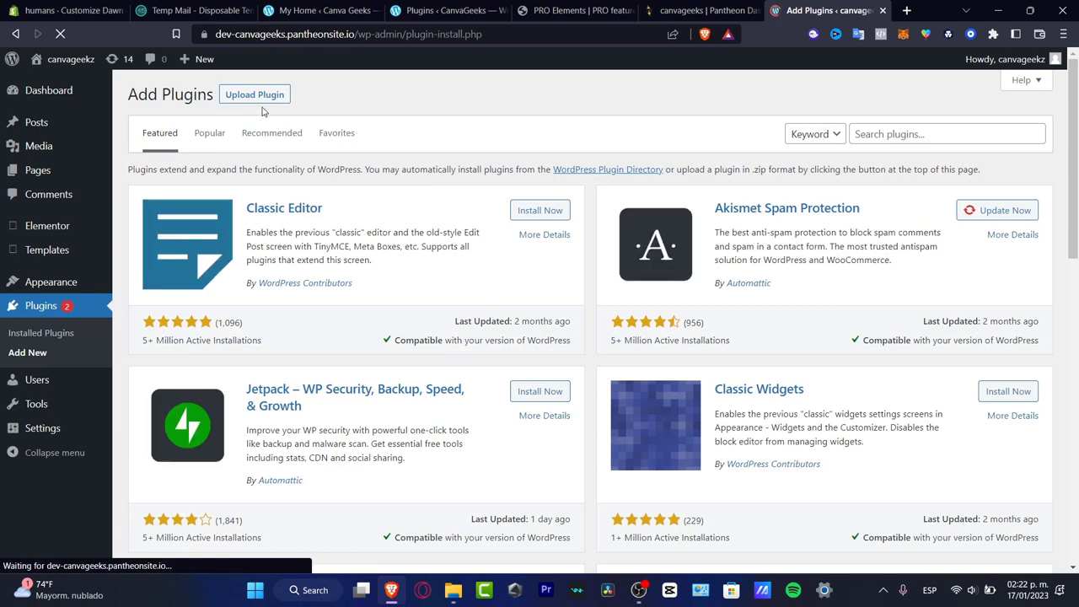
{"action": "left_click", "coordinate": [247, 102]}
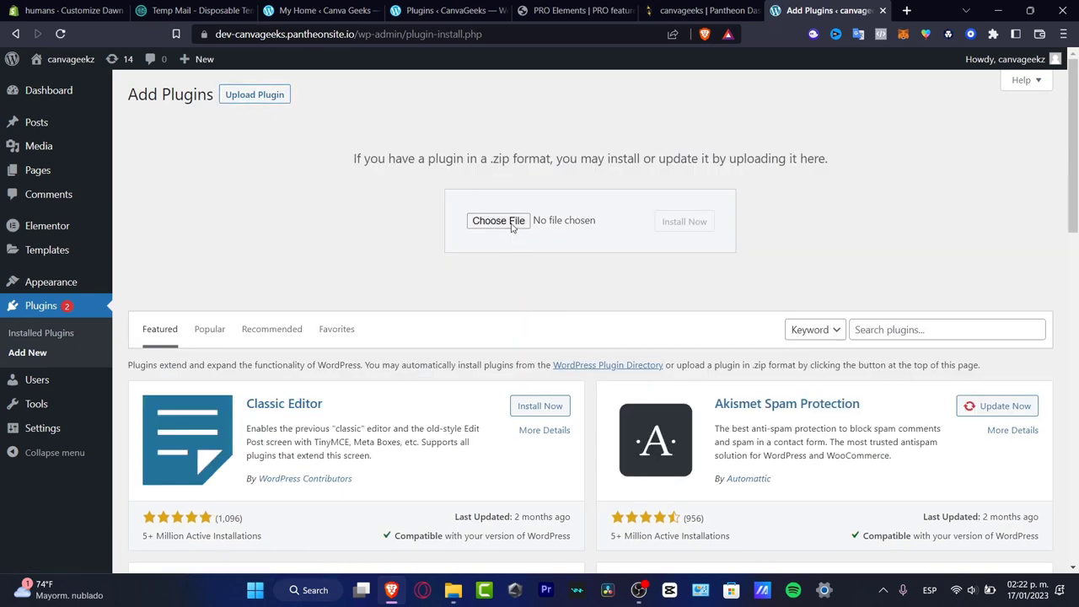
{"action": "left_click", "coordinate": [478, 223]}
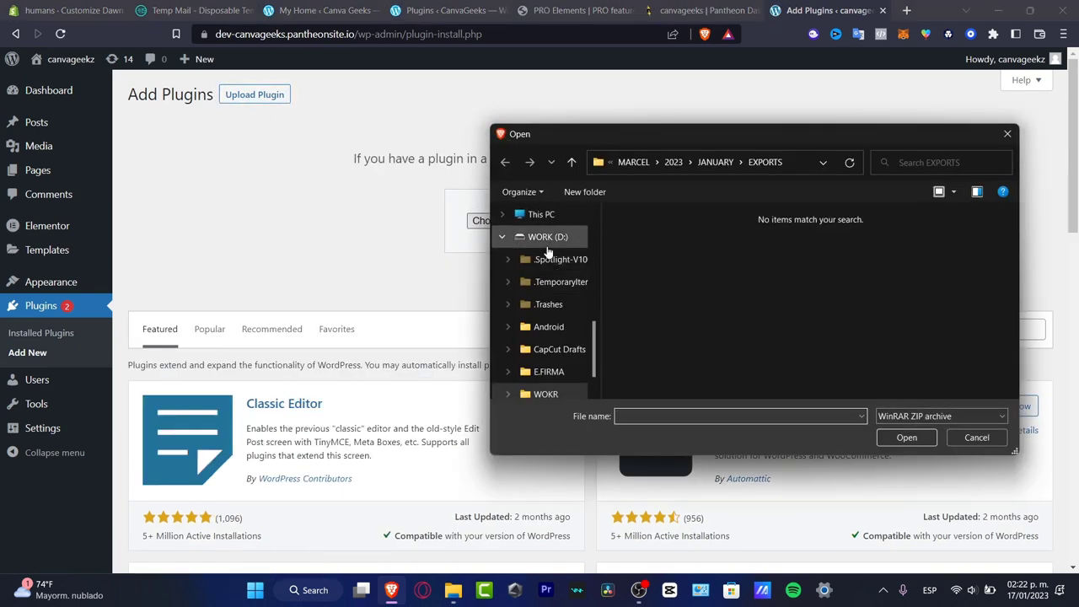
{"action": "scroll", "coordinate": [540, 244], "scroll_direction": "up", "scroll_amount": 3}
{"action": "left_click", "coordinate": [548, 239]}
{"action": "left_click", "coordinate": [550, 215]}
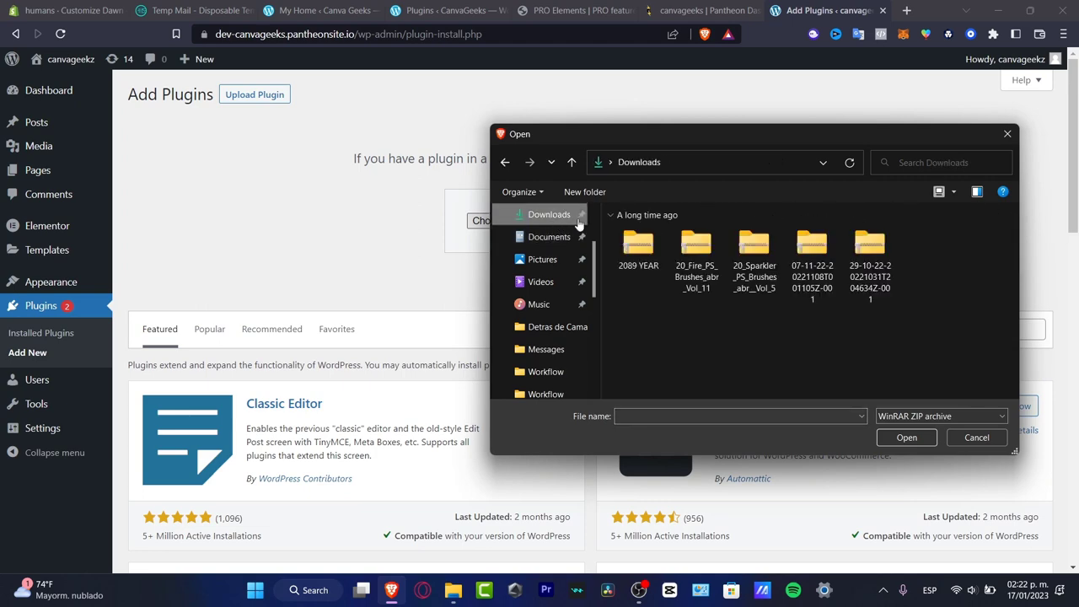
{"action": "left_click", "coordinate": [655, 257]}
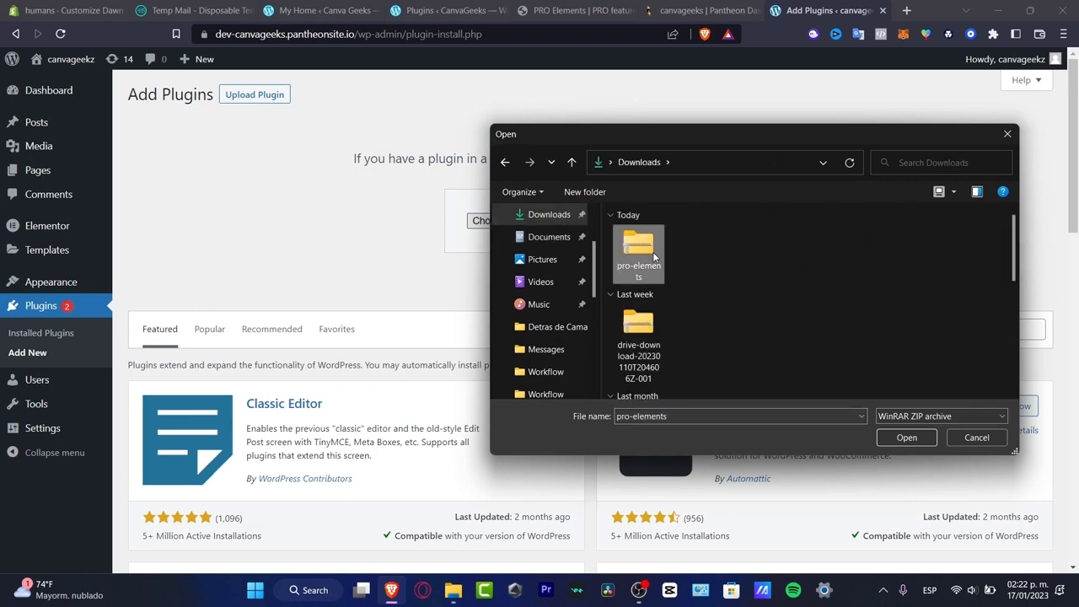
{"action": "double_click", "coordinate": [654, 257]}
- Install the uploaded plugin until 'Plugin installed successfully' appears
{"action": "left_click", "coordinate": [680, 224]}
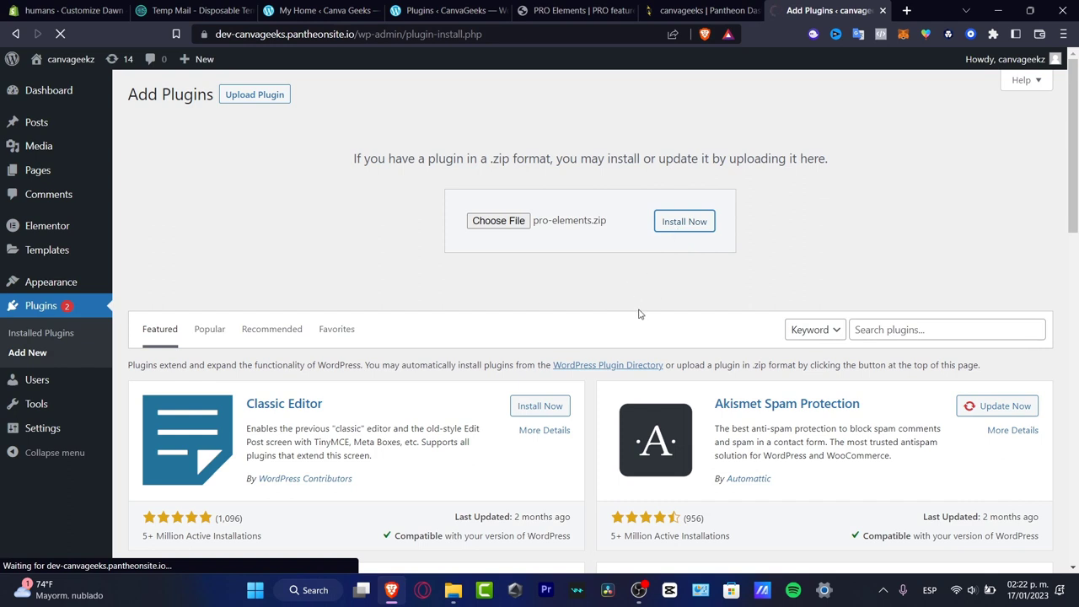
{"action": "left_click", "coordinate": [687, 10]}
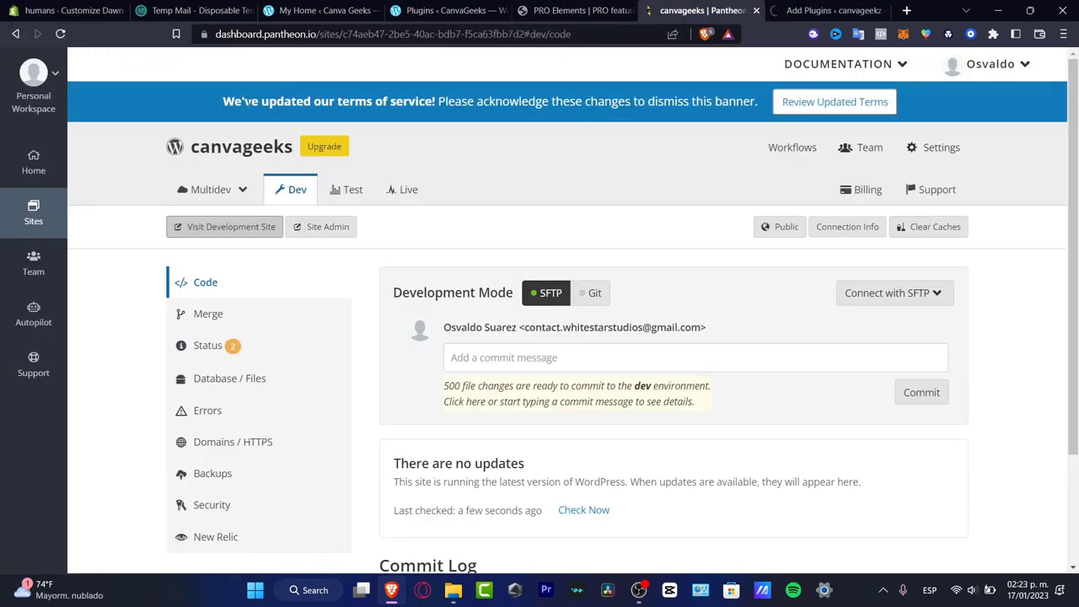
{"action": "left_click", "coordinate": [785, 9]}
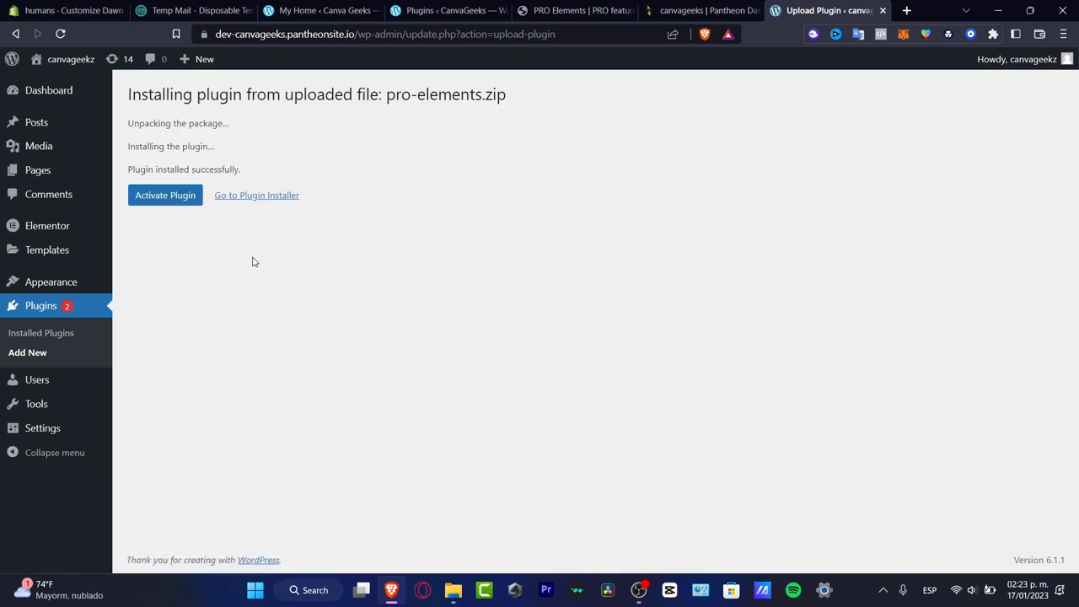
- Activate PRO Elements and filter Installed Plugins to show the two active plugins
{"action": "left_click", "coordinate": [180, 196]}
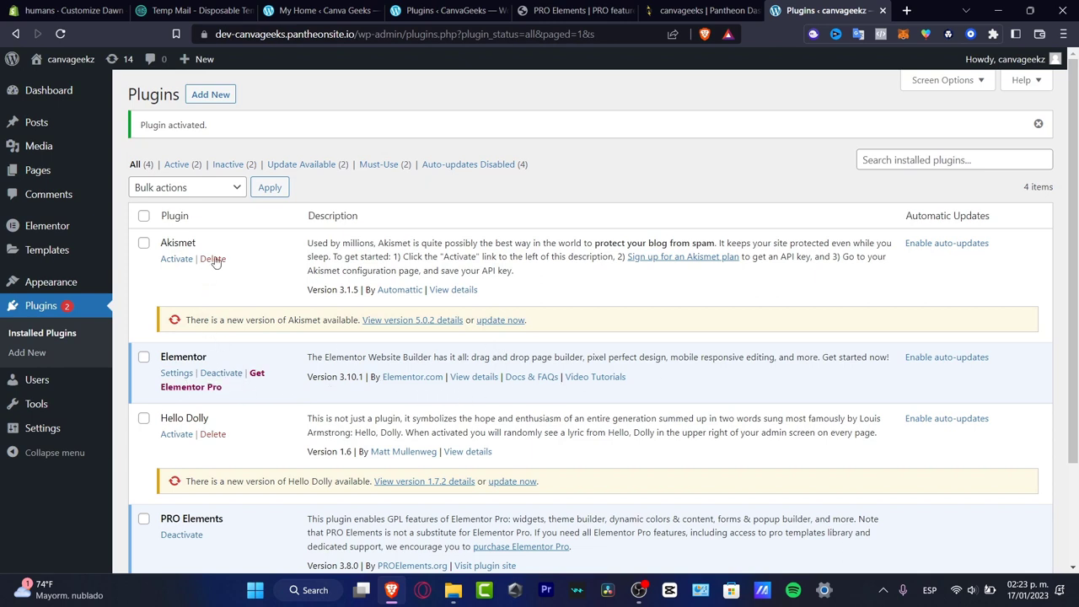
{"action": "scroll", "coordinate": [301, 412], "scroll_direction": "down", "scroll_amount": 3}
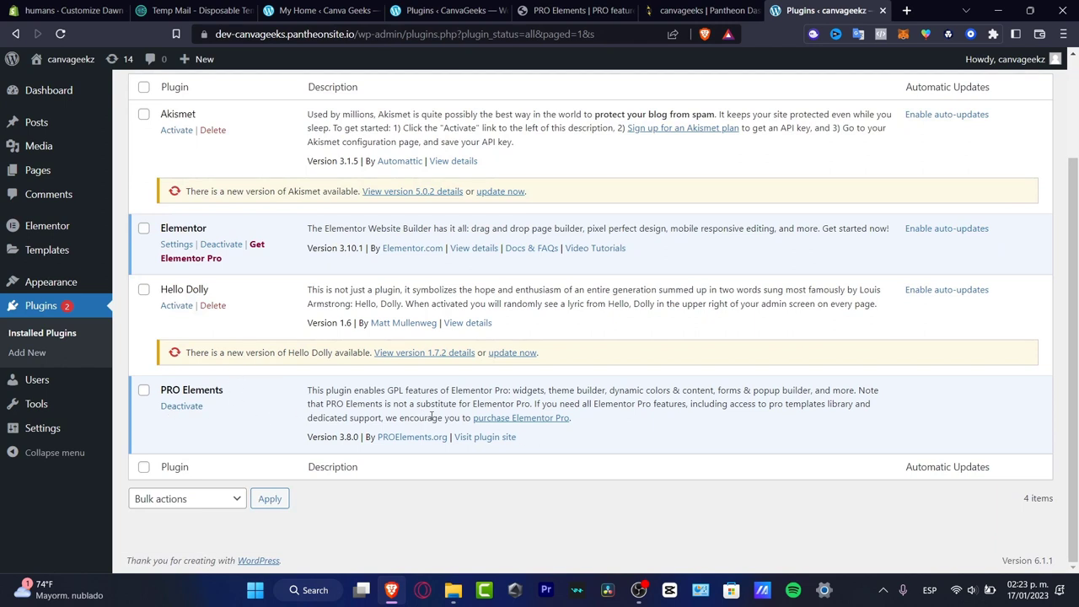
{"action": "left_click", "coordinate": [38, 337]}
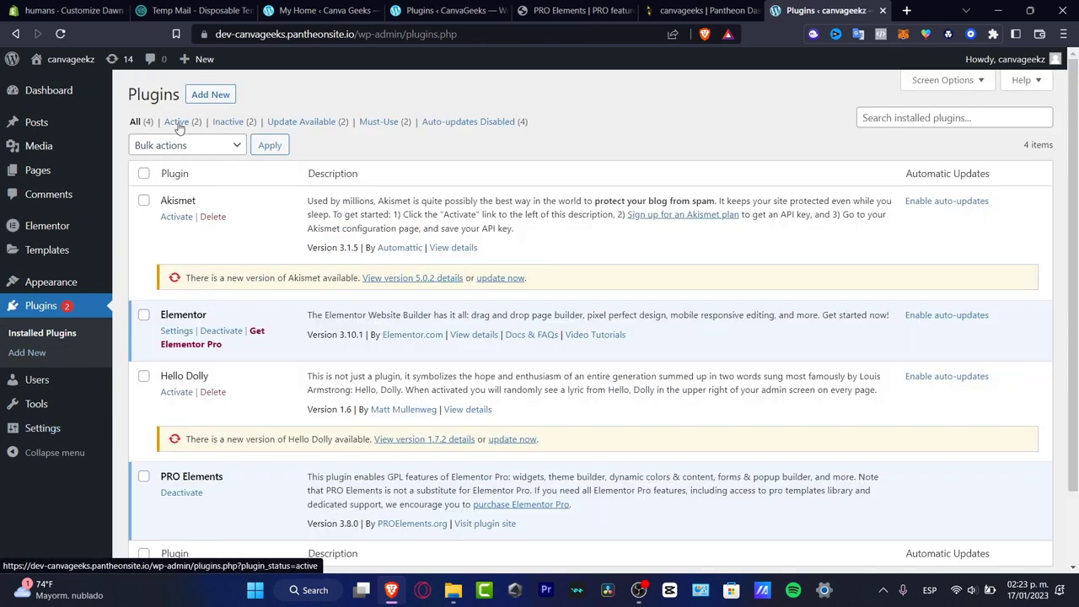
{"action": "left_click", "coordinate": [177, 124]}
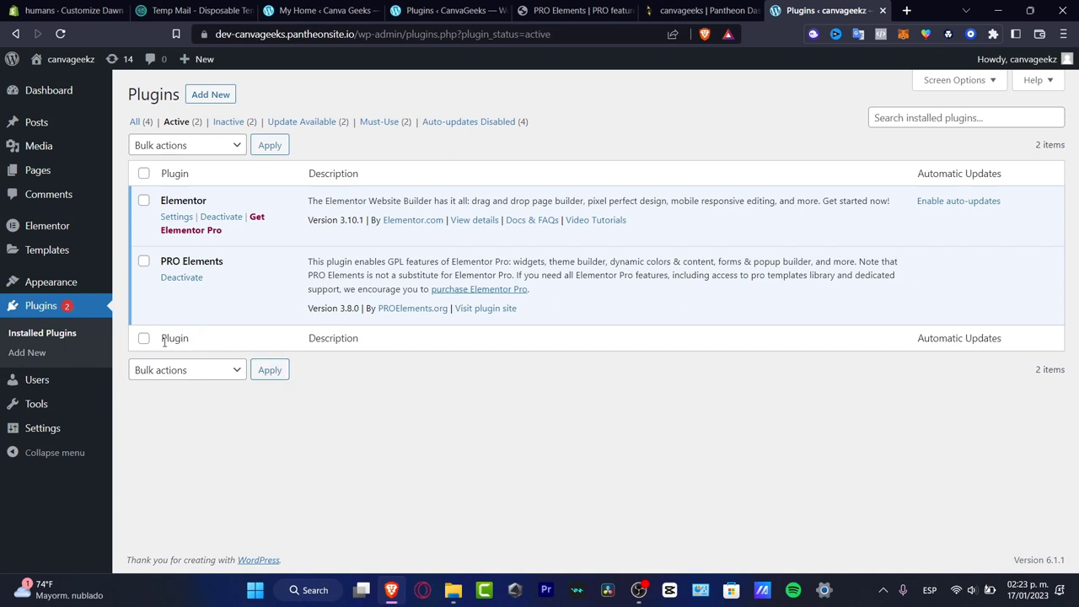
- Visit the PRO Elements plugin website, then return to the hosting dashboard tab
{"action": "left_click", "coordinate": [501, 309]}
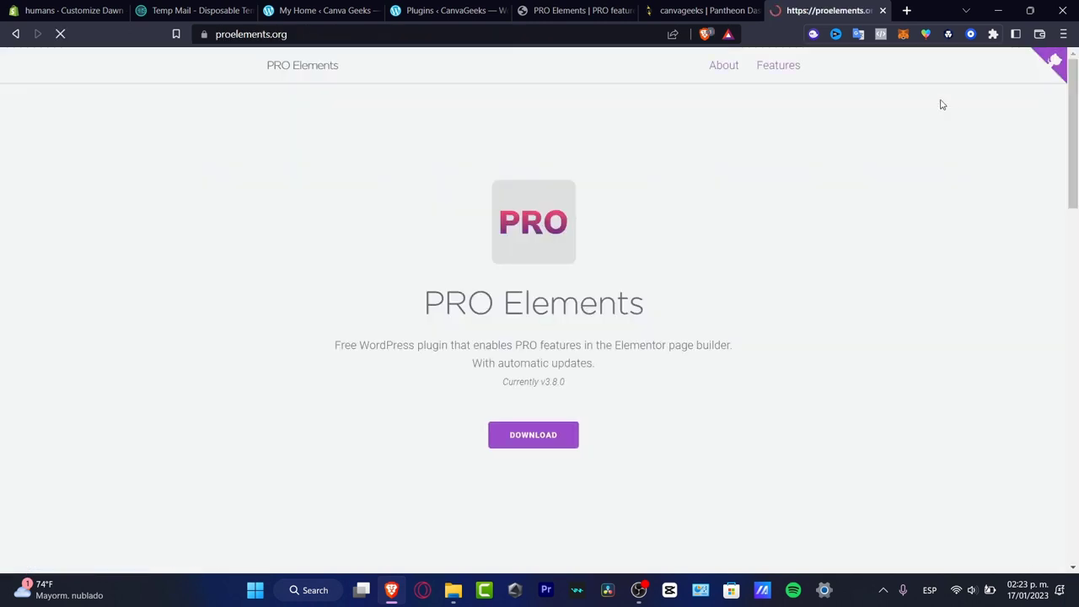
{"action": "left_click", "coordinate": [704, 10]}
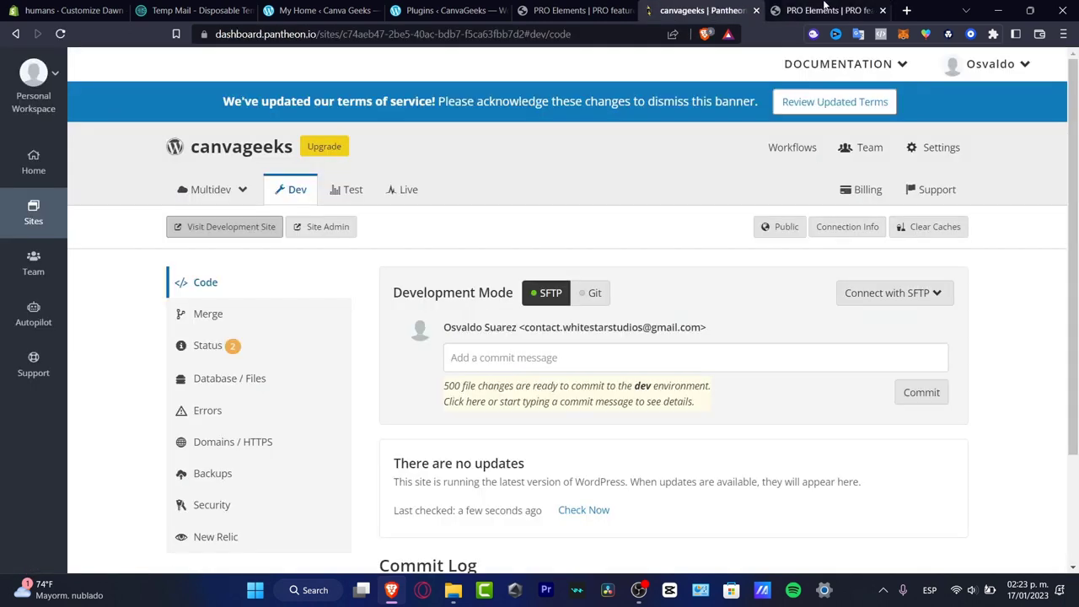
{"action": "left_click", "coordinate": [831, 10]}
{"action": "left_click", "coordinate": [700, 10]}
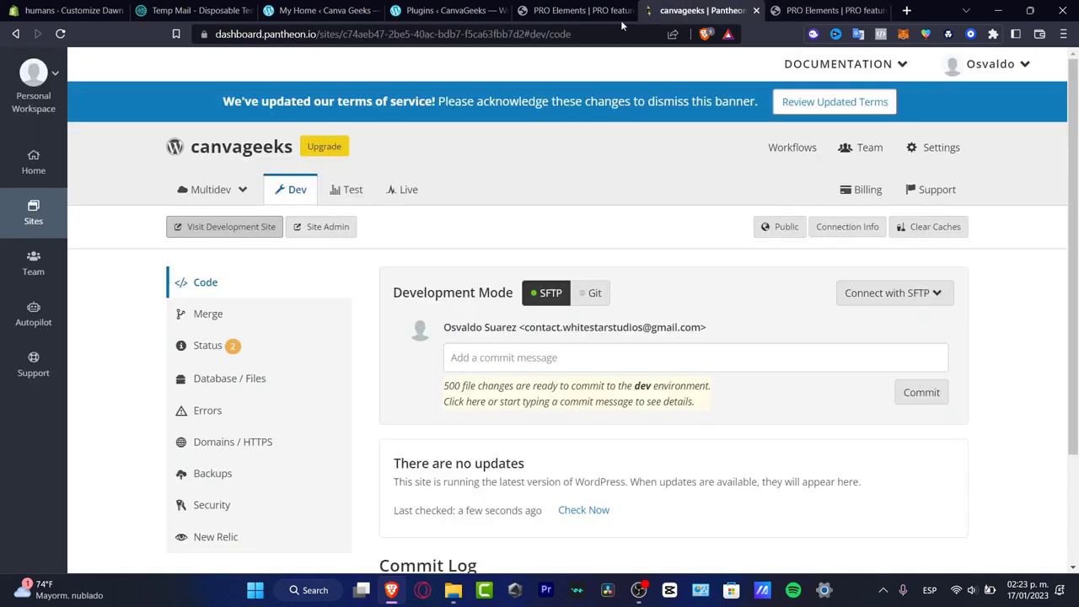
- Return to the active plugins list and browse the WordPress Dashboard
{"action": "left_click", "coordinate": [831, 10]}
{"action": "left_click", "coordinate": [17, 34]}
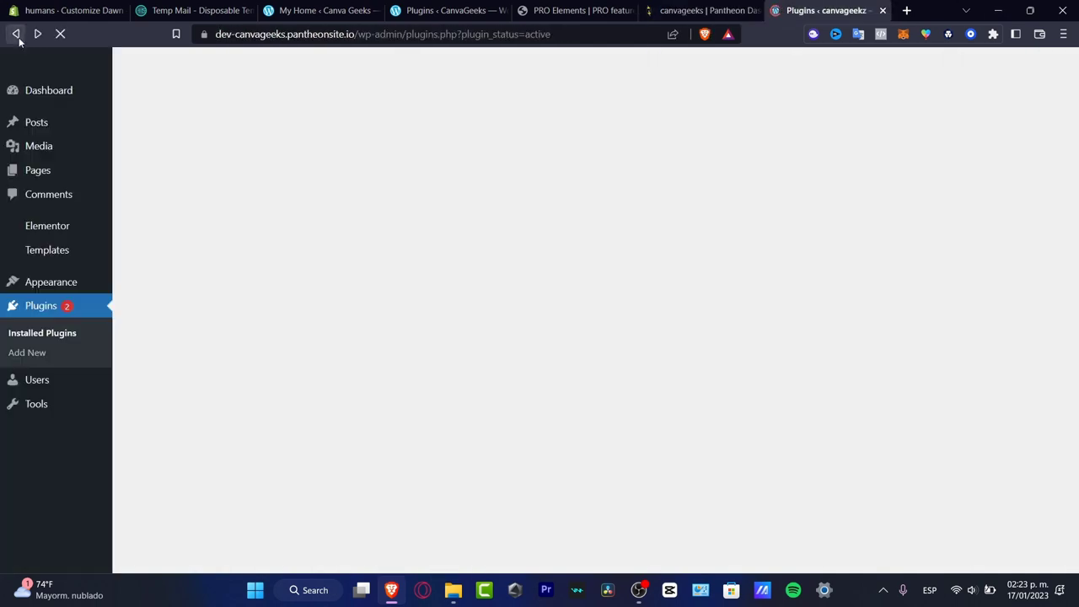
{"action": "left_click", "coordinate": [49, 101]}
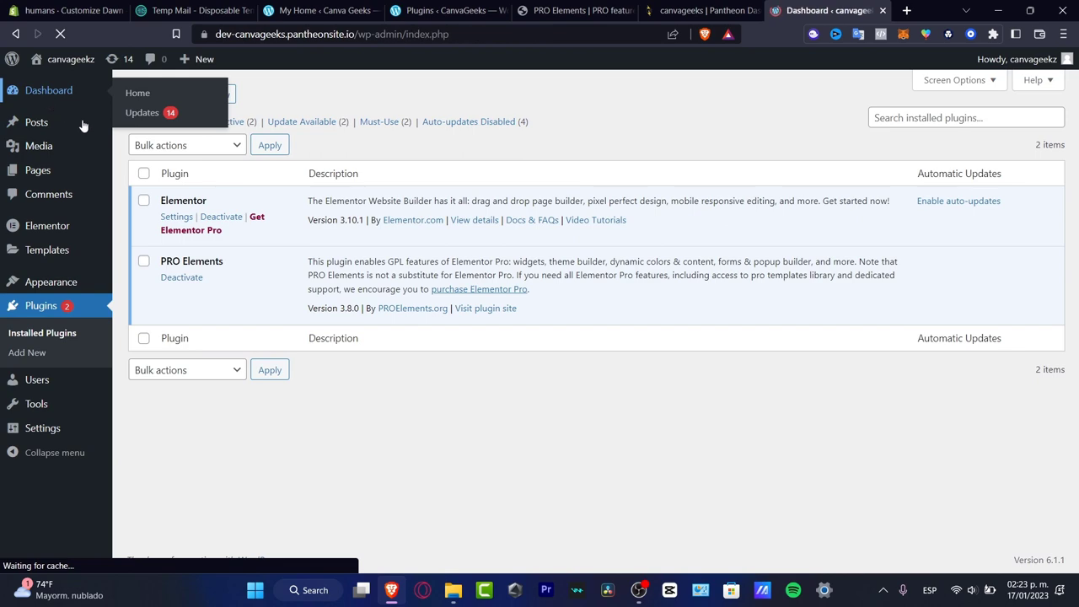
{"action": "scroll", "coordinate": [353, 351], "scroll_direction": "down", "scroll_amount": 3}
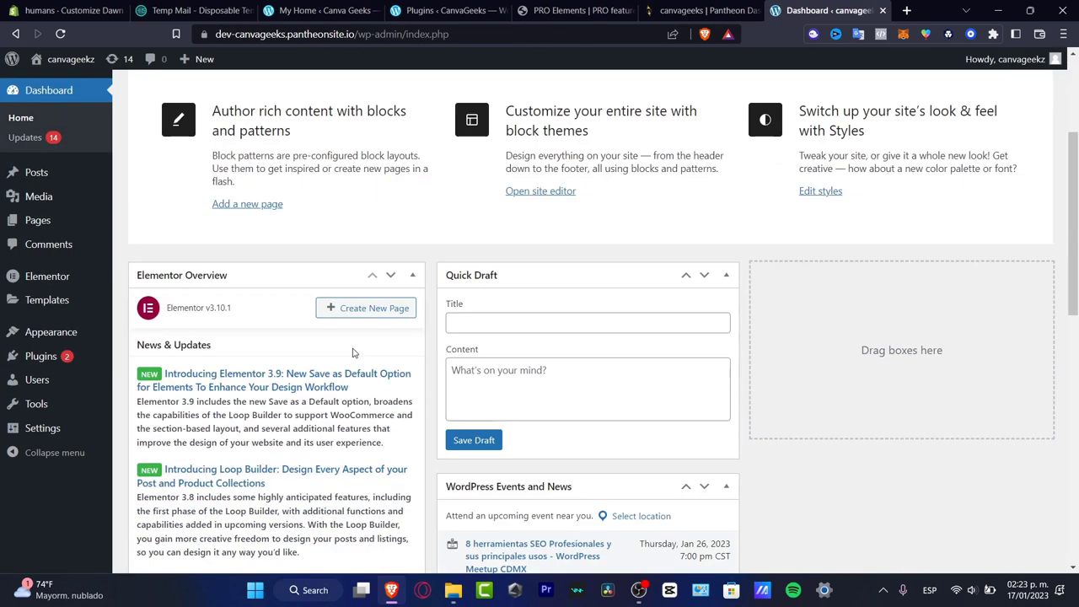
{"action": "scroll", "coordinate": [423, 302], "scroll_direction": "down", "scroll_amount": 3}
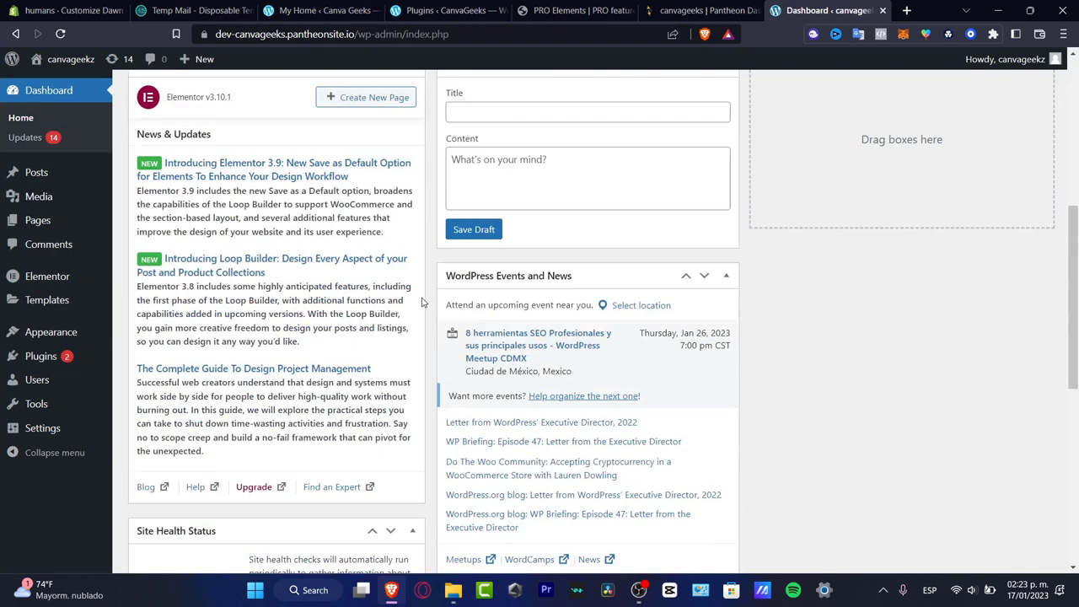
{"action": "scroll", "coordinate": [421, 301], "scroll_direction": "down", "scroll_amount": 6}
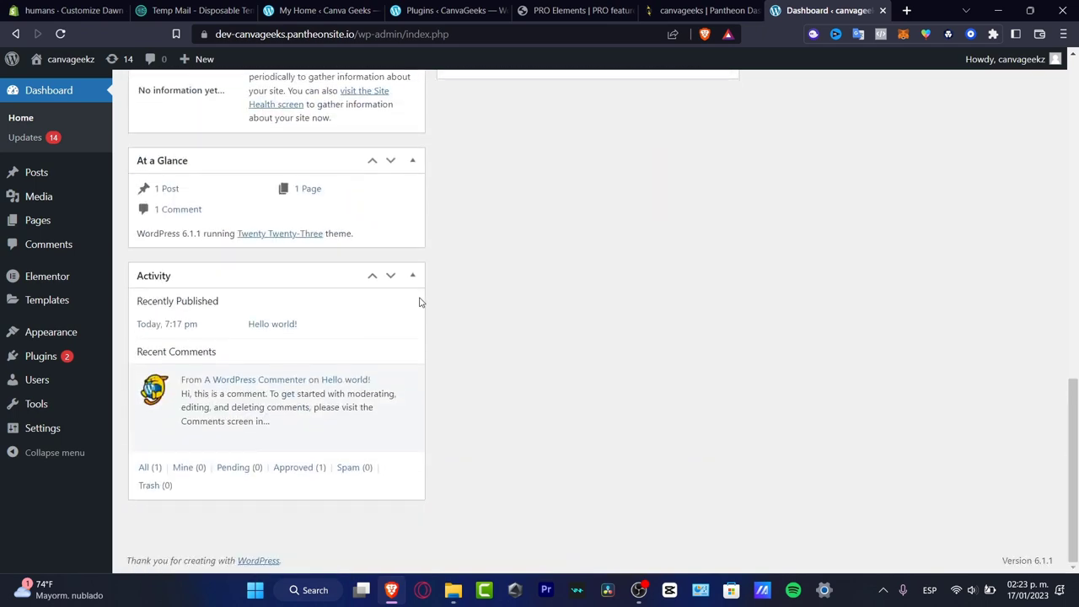
{"action": "scroll", "coordinate": [419, 302], "scroll_direction": "up", "scroll_amount": 12}
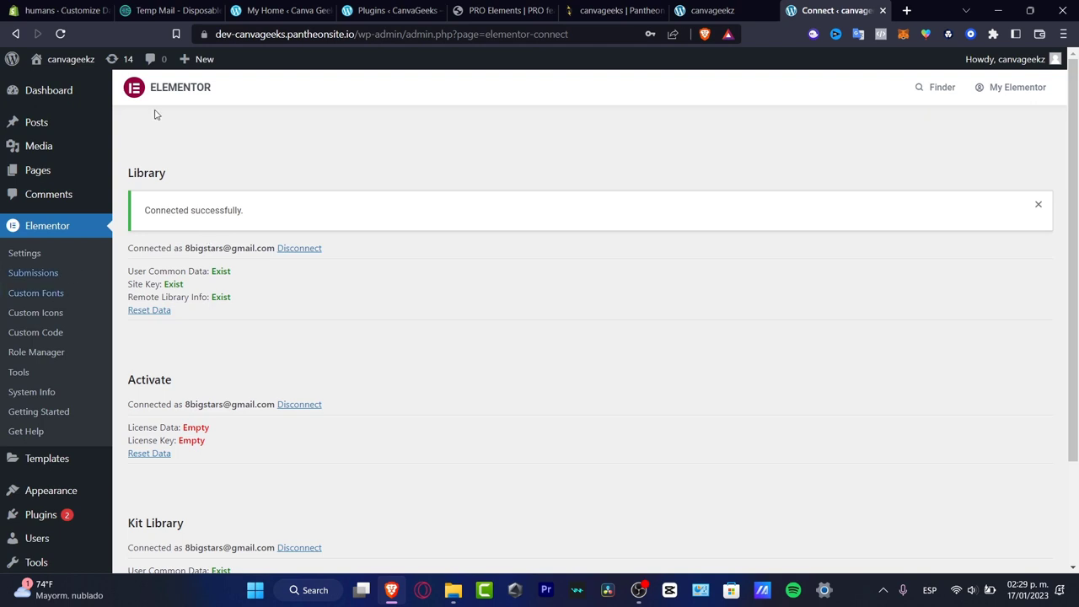
- View Elementor Settings' Integrations tab, then return to the Dashboard's Elementor Overview
{"action": "scroll", "coordinate": [317, 296], "scroll_direction": "down", "scroll_amount": 3}
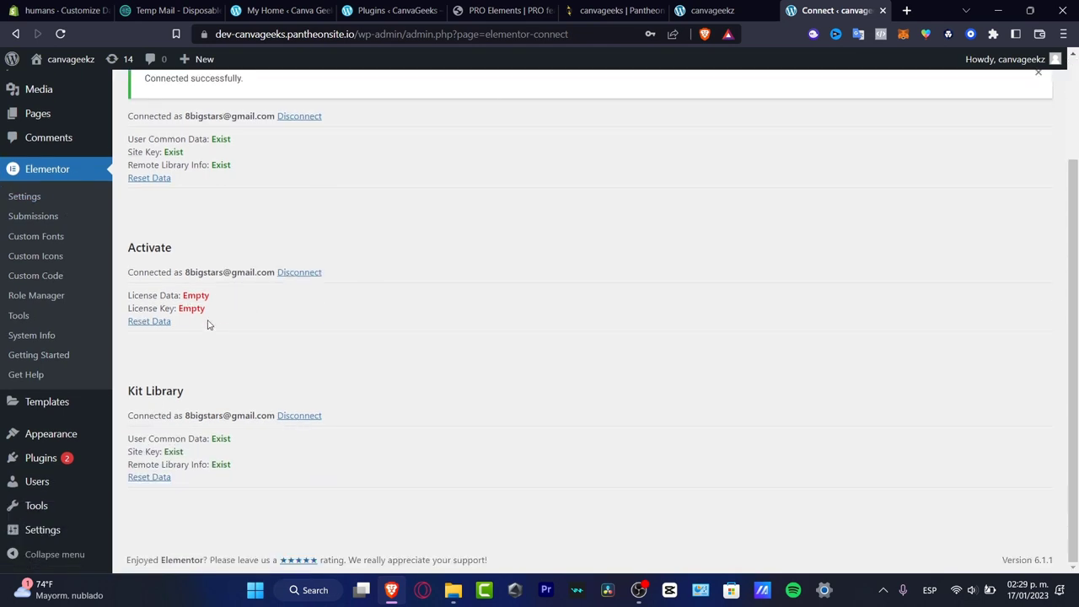
{"action": "left_click", "coordinate": [37, 196]}
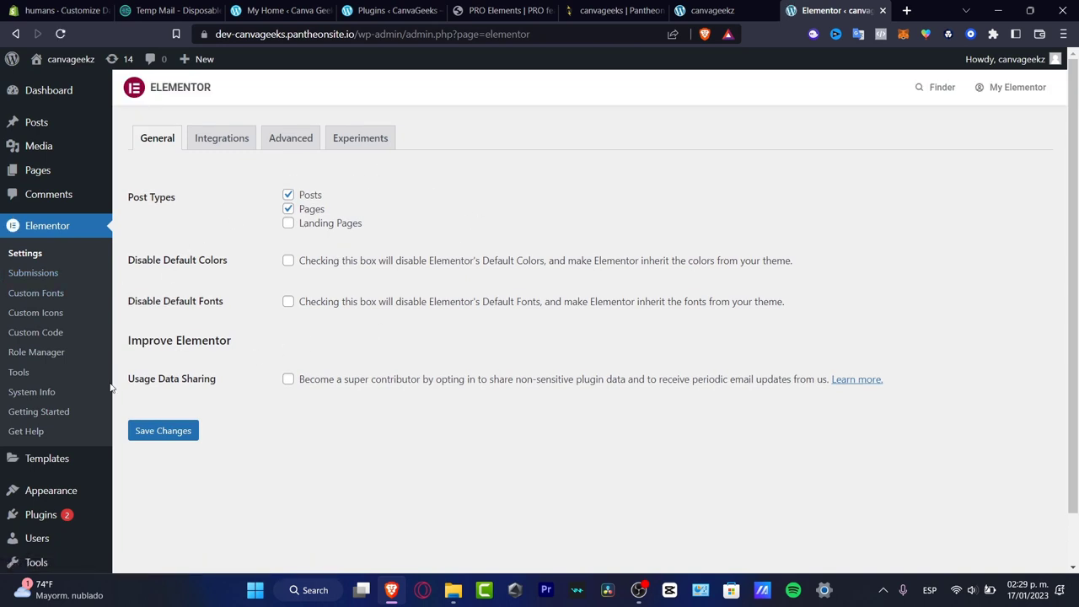
{"action": "left_click", "coordinate": [65, 234]}
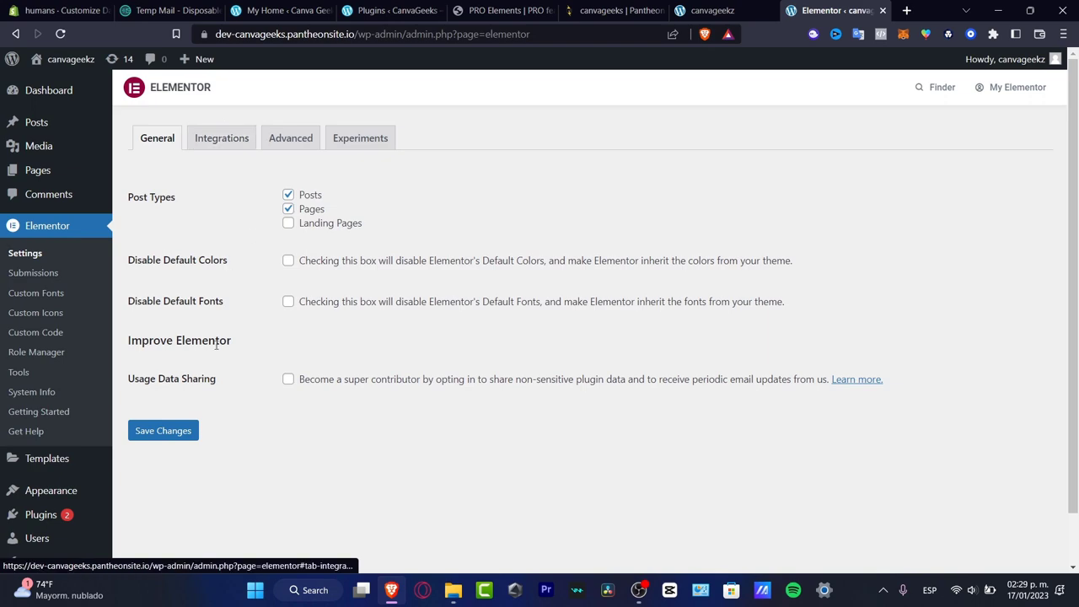
{"action": "left_click", "coordinate": [244, 145]}
{"action": "left_click", "coordinate": [74, 95]}
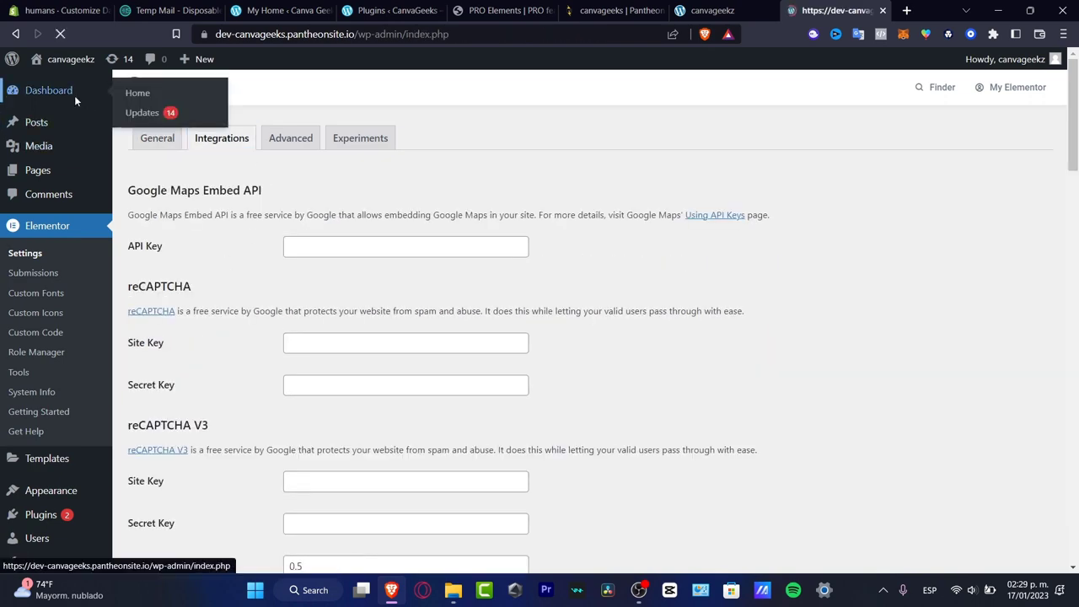
{"action": "scroll", "coordinate": [412, 307], "scroll_direction": "down", "scroll_amount": 3}
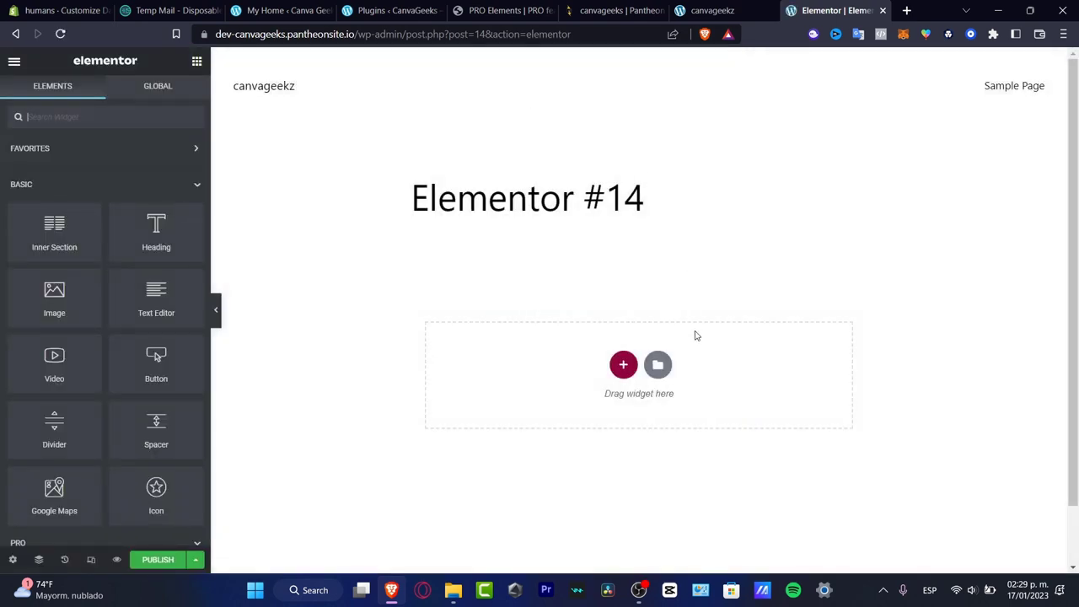
- Toggle the Elementor panel between Global and Elements, and check the other browser tabs
{"action": "left_click", "coordinate": [153, 95]}
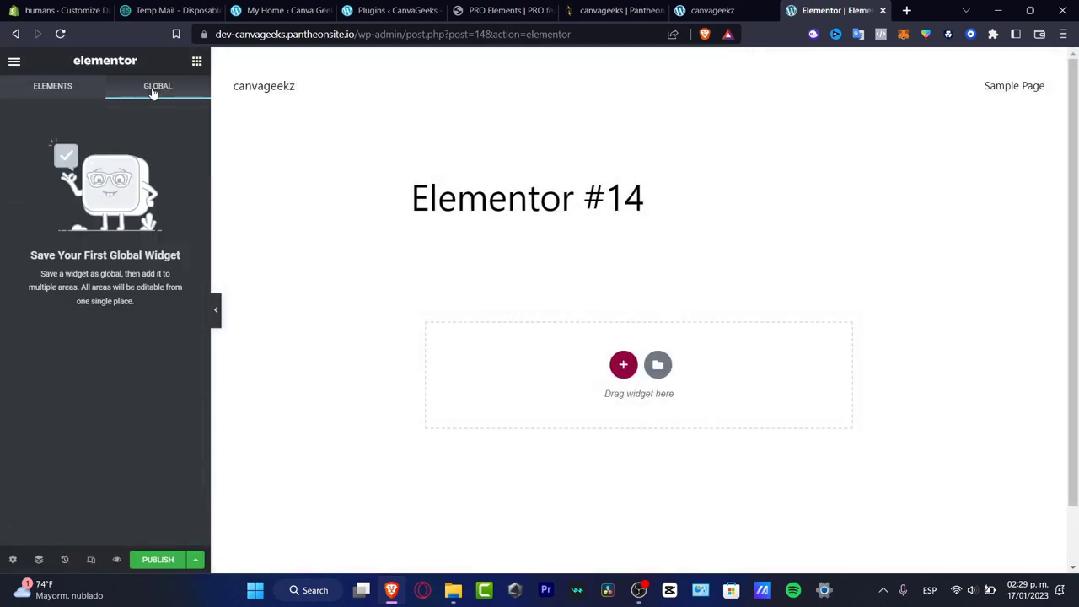
{"action": "left_click", "coordinate": [72, 91]}
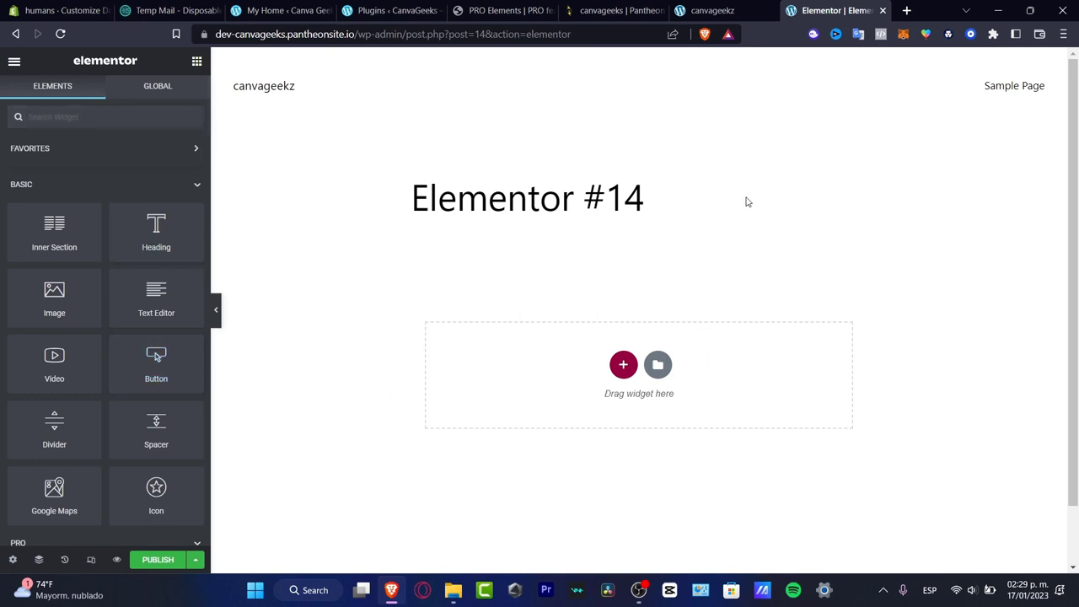
{"action": "left_click", "coordinate": [724, 7]}
{"action": "left_click", "coordinate": [651, 6]}
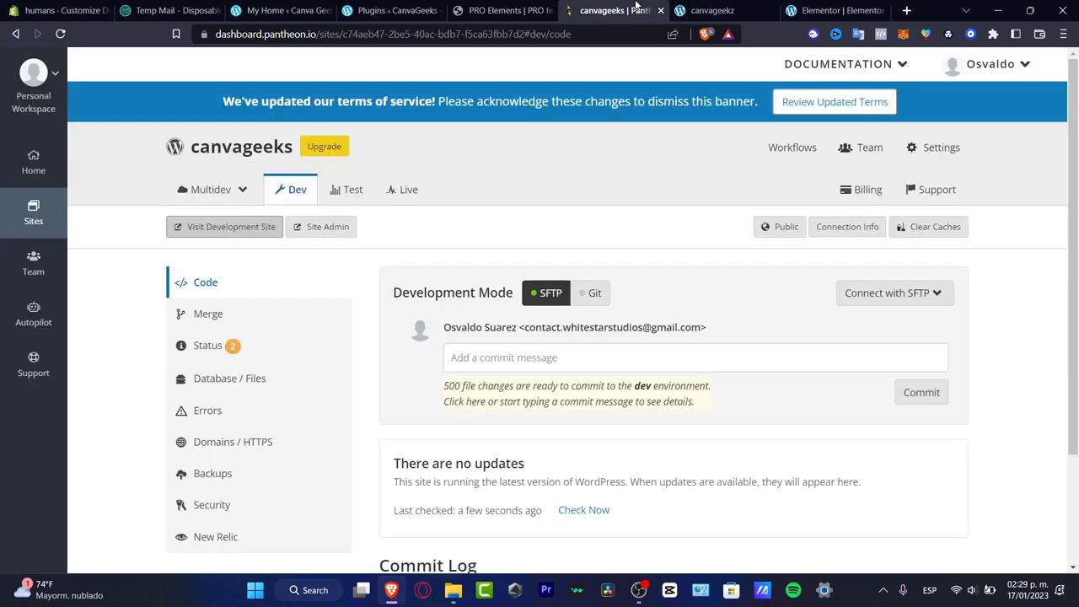
{"action": "left_click", "coordinate": [716, 10]}
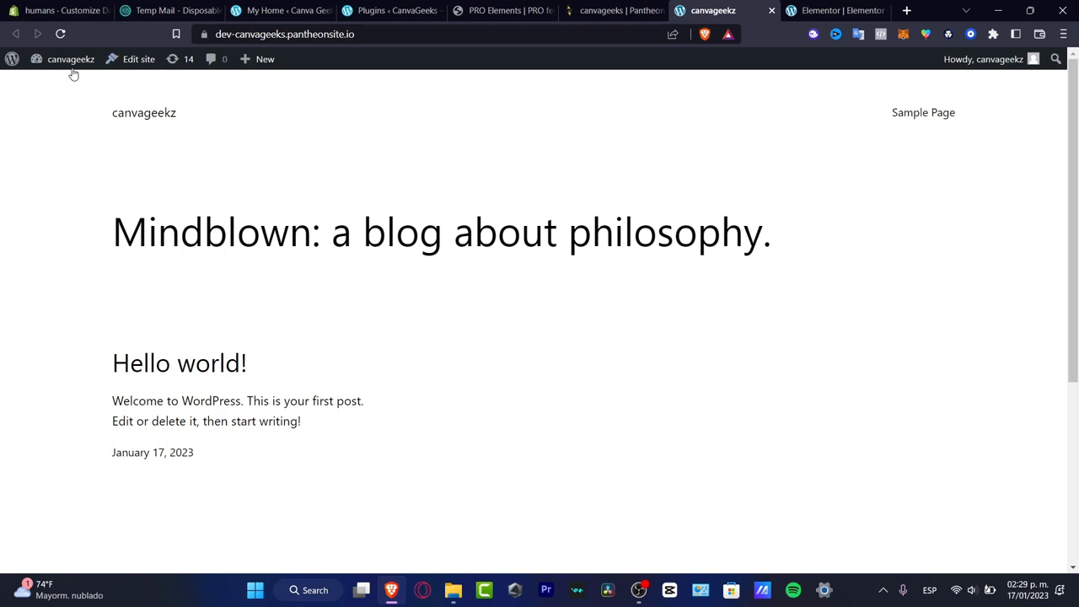
- Open Elementor's Templates > Saved Templates list in wp-admin, which is still empty
{"action": "left_click", "coordinate": [12, 59]}
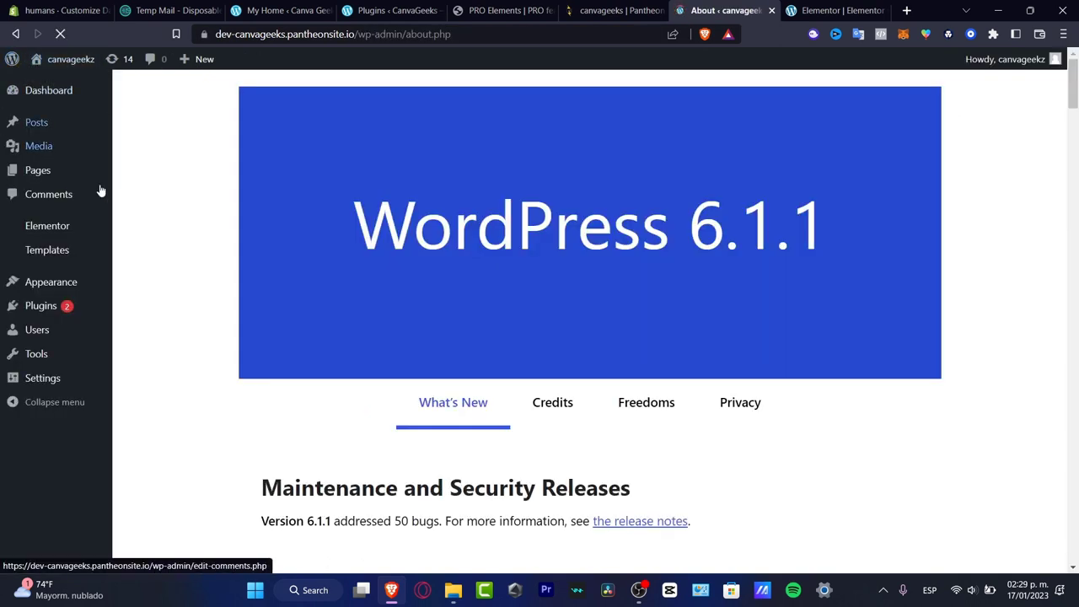
{"action": "left_click", "coordinate": [30, 227]}
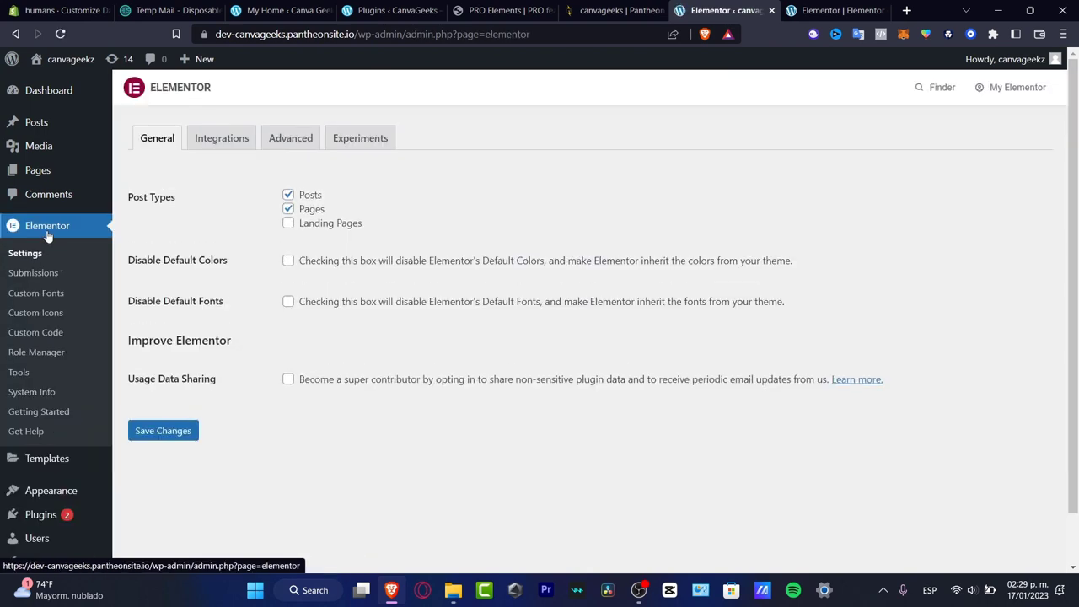
{"action": "left_click", "coordinate": [60, 458]}
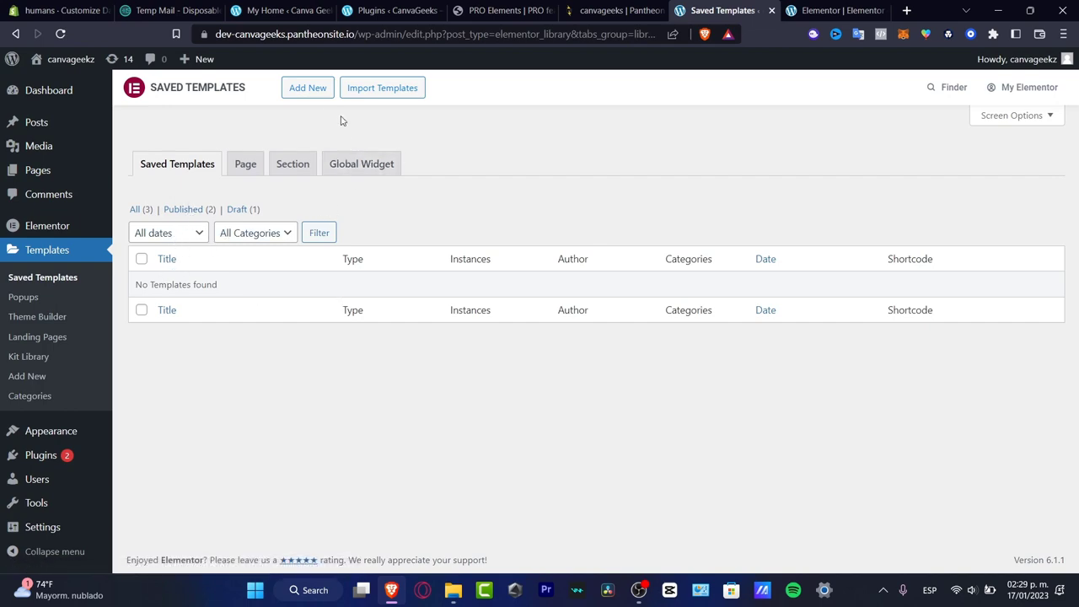
- Add a new Popup template named 'Welcome Landing Page' and create it
{"action": "left_click", "coordinate": [318, 88]}
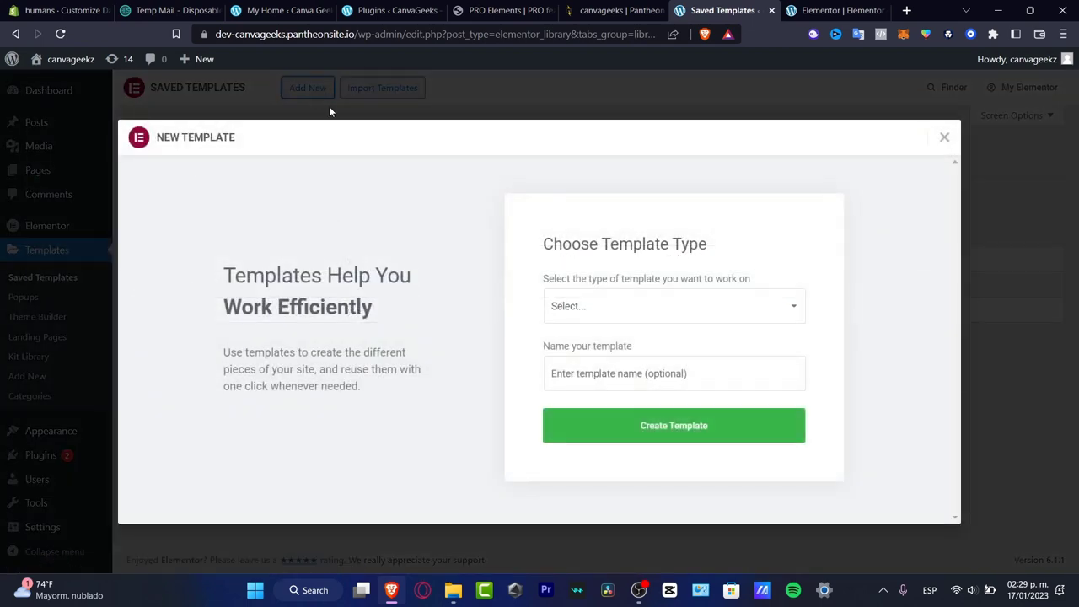
{"action": "left_click", "coordinate": [639, 312]}
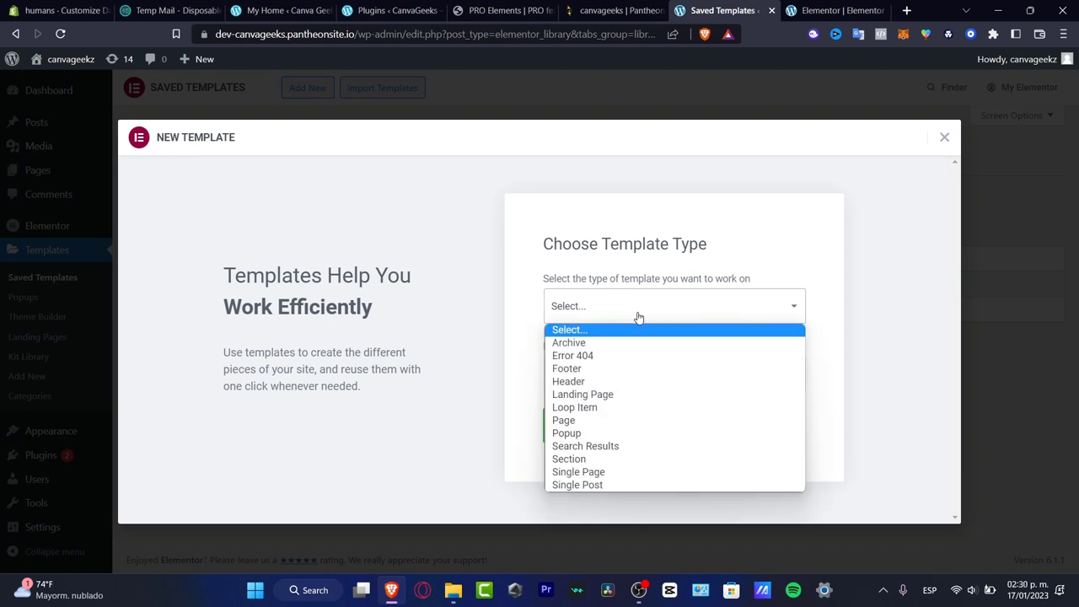
{"action": "left_click", "coordinate": [623, 435]}
{"action": "left_click", "coordinate": [621, 368]}
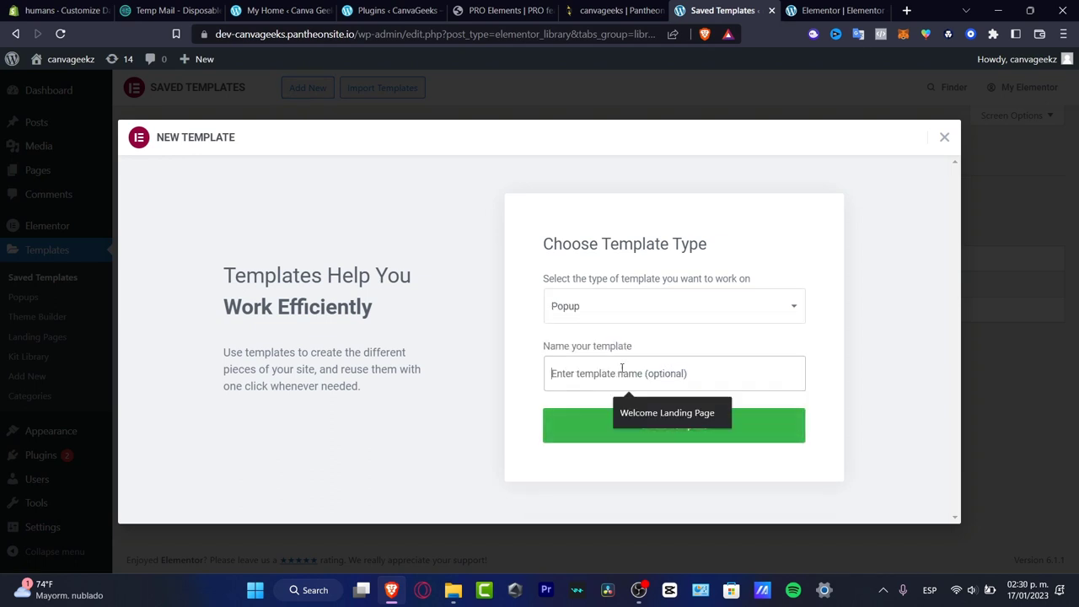
{"action": "left_click", "coordinate": [670, 412]}
{"action": "left_click", "coordinate": [662, 428]}
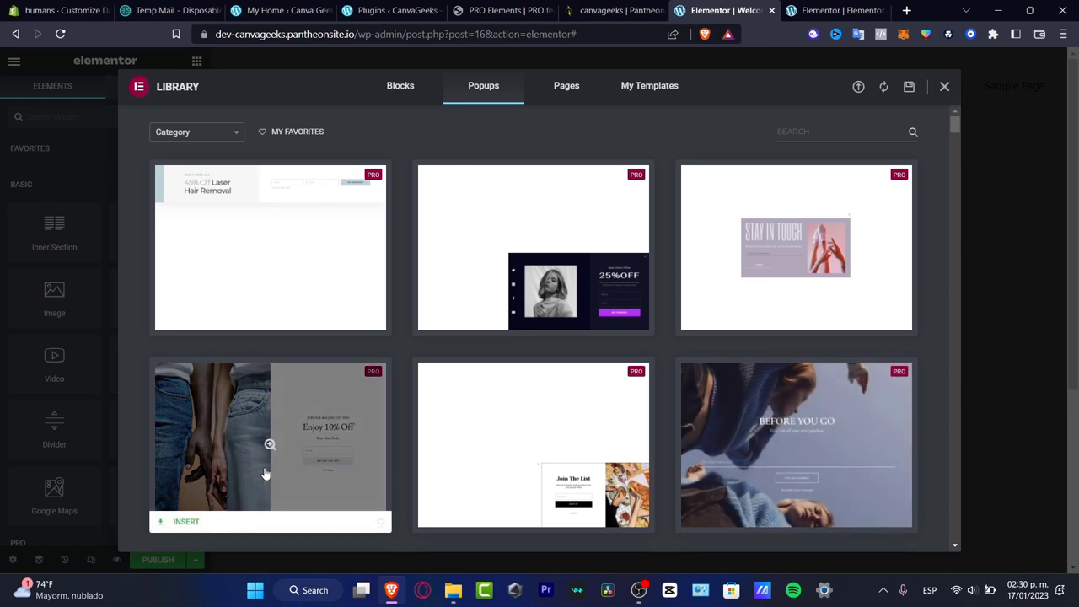
- Browse the popup templates and widget lists, then return to the popup editor tab
{"action": "left_click", "coordinate": [187, 522]}
{"action": "left_click", "coordinate": [83, 116]}
{"action": "type", "text": "pop"}
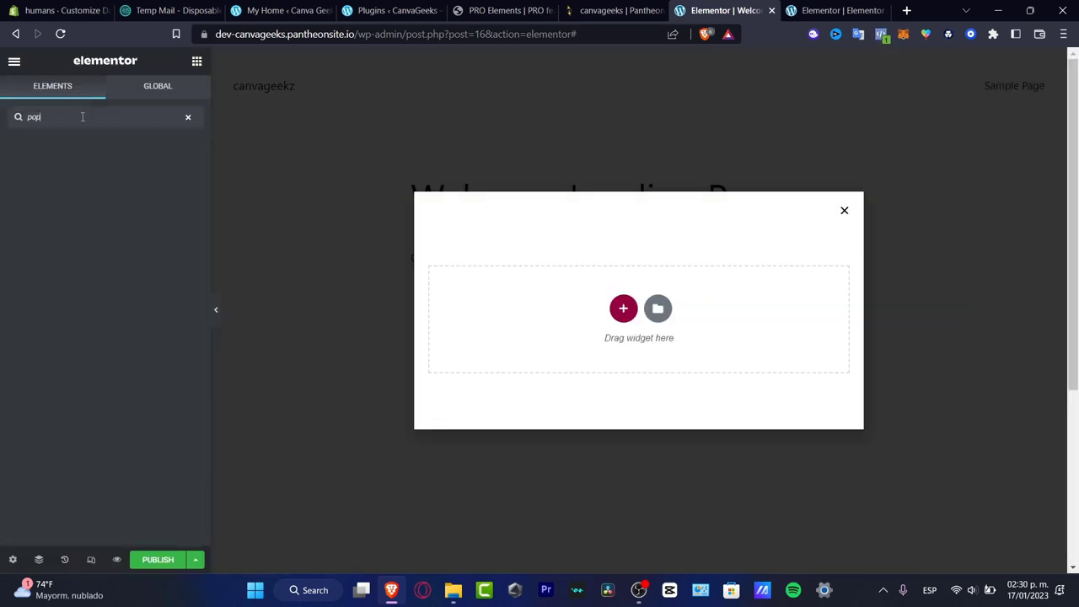
{"action": "left_click", "coordinate": [148, 88]}
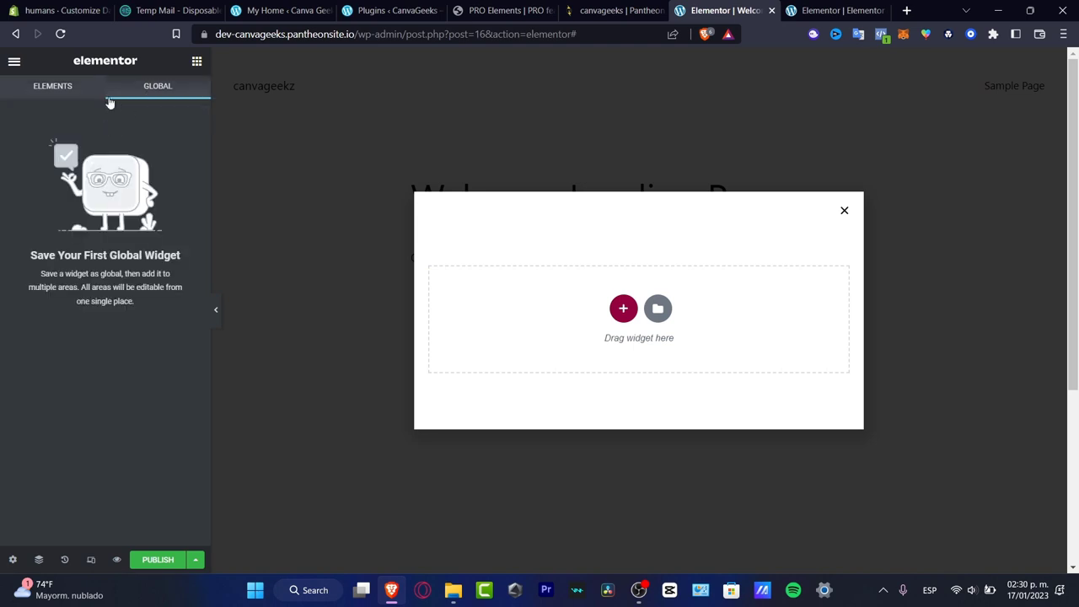
{"action": "left_click", "coordinate": [78, 94]}
{"action": "left_click", "coordinate": [835, 10]}
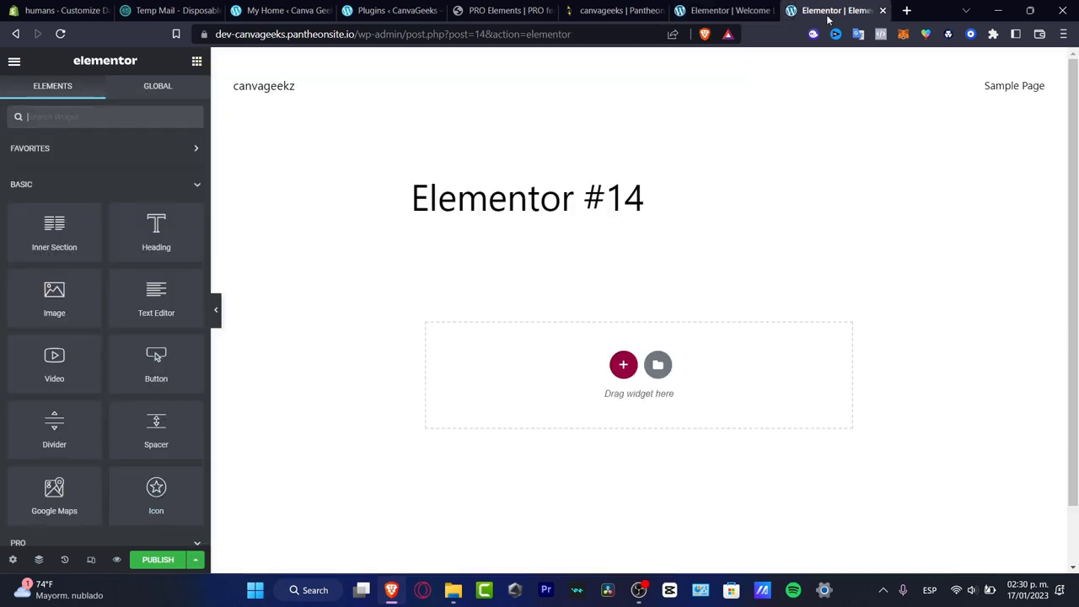
{"action": "left_click", "coordinate": [725, 10]}
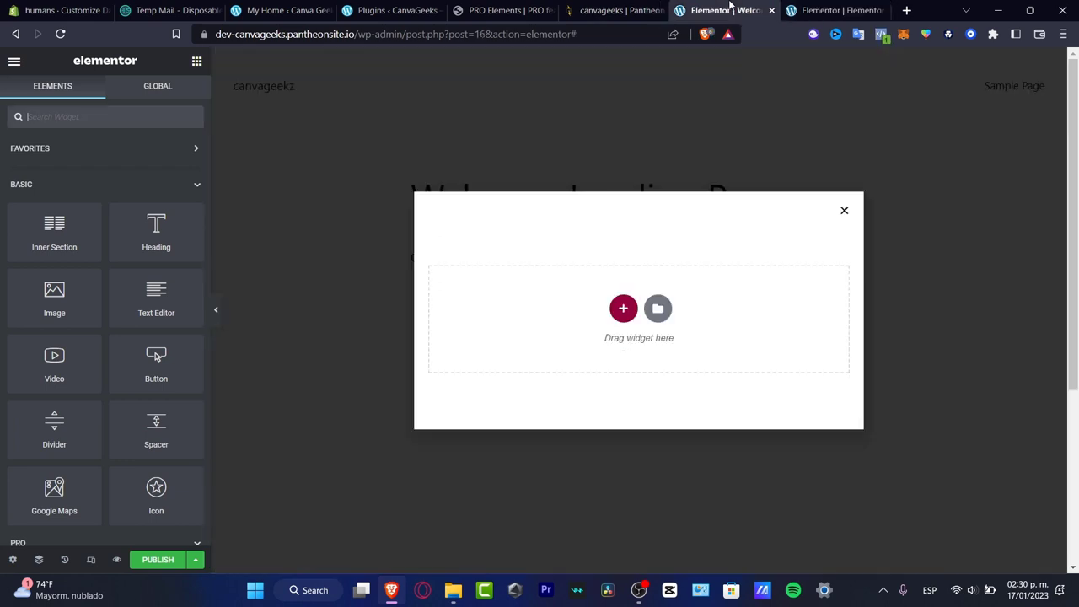
{"action": "key", "text": "ctrl+Tab"}
{"action": "left_click", "coordinate": [731, 10]}
{"action": "key", "text": "ctrl+Tab"}
{"action": "left_click", "coordinate": [730, 10]}
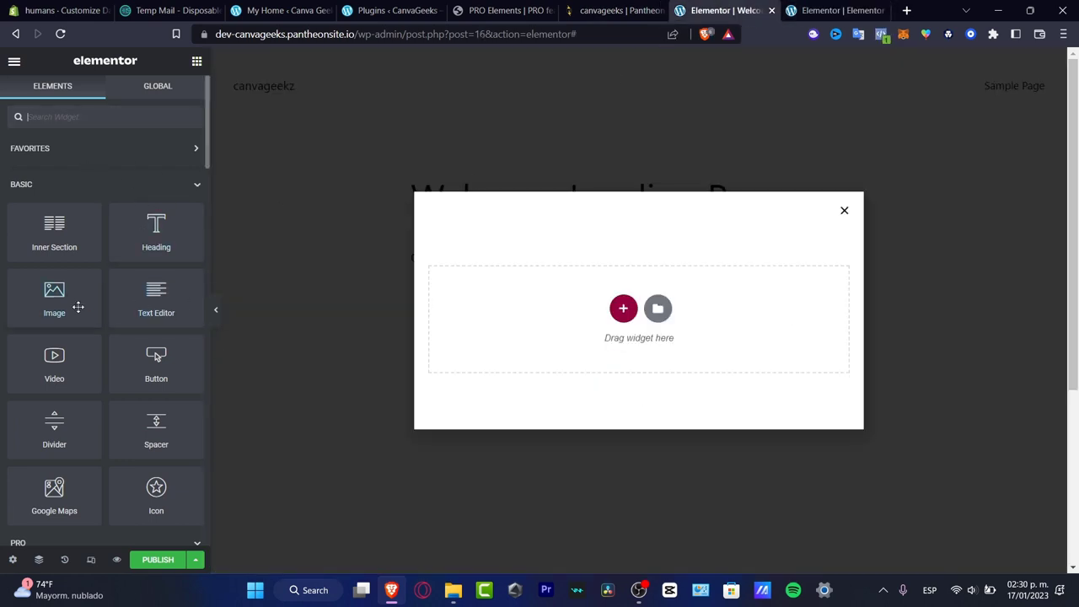
- Drop an Image widget into the popup and choose to insert its picture from a URL
{"action": "left_click_drag", "start_coordinate": [75, 295], "coordinate": [568, 320]}
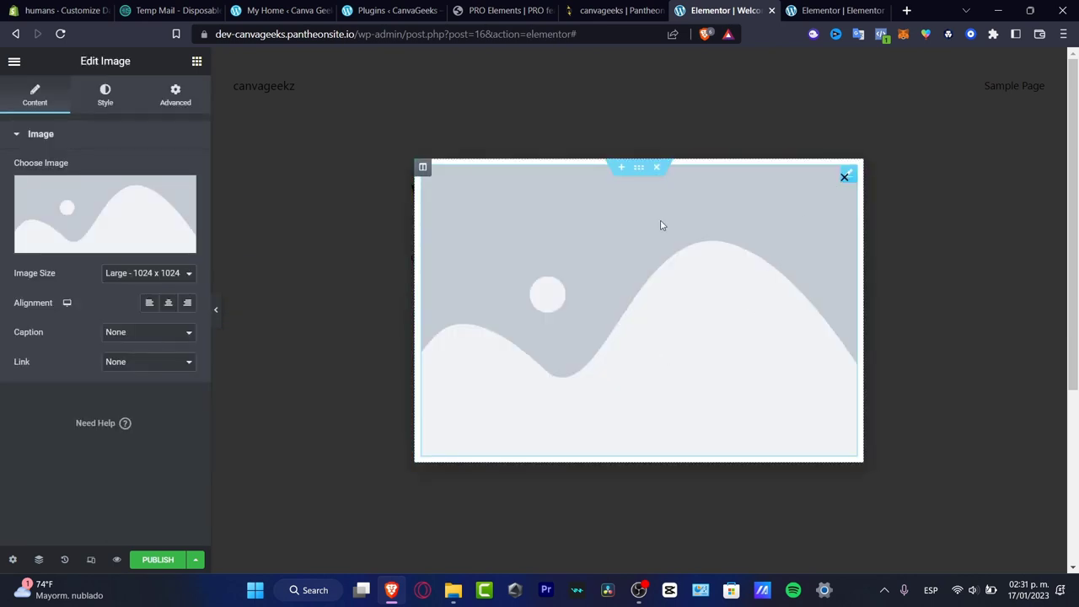
{"action": "mouse_move", "coordinate": [97, 221]}
{"action": "left_click", "coordinate": [97, 243]}
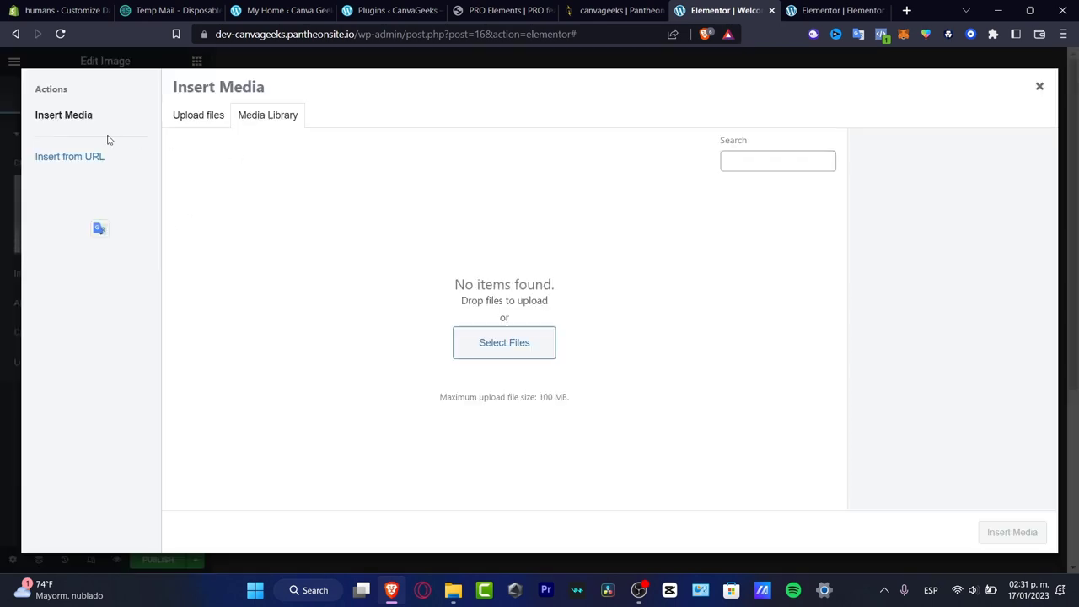
{"action": "left_click", "coordinate": [194, 116]}
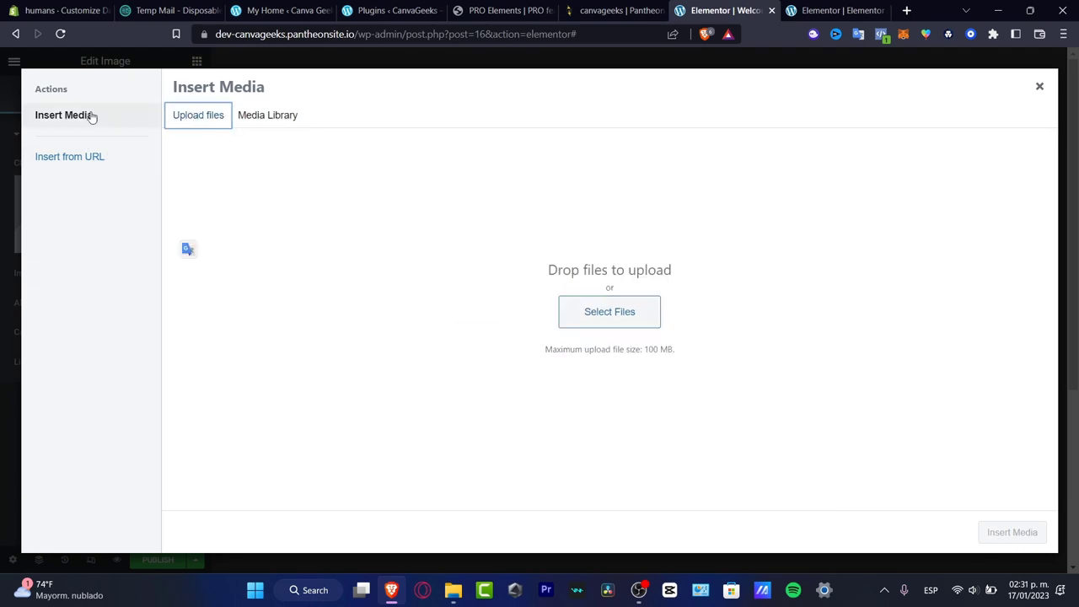
{"action": "left_click", "coordinate": [91, 115]}
{"action": "left_click", "coordinate": [91, 157]}
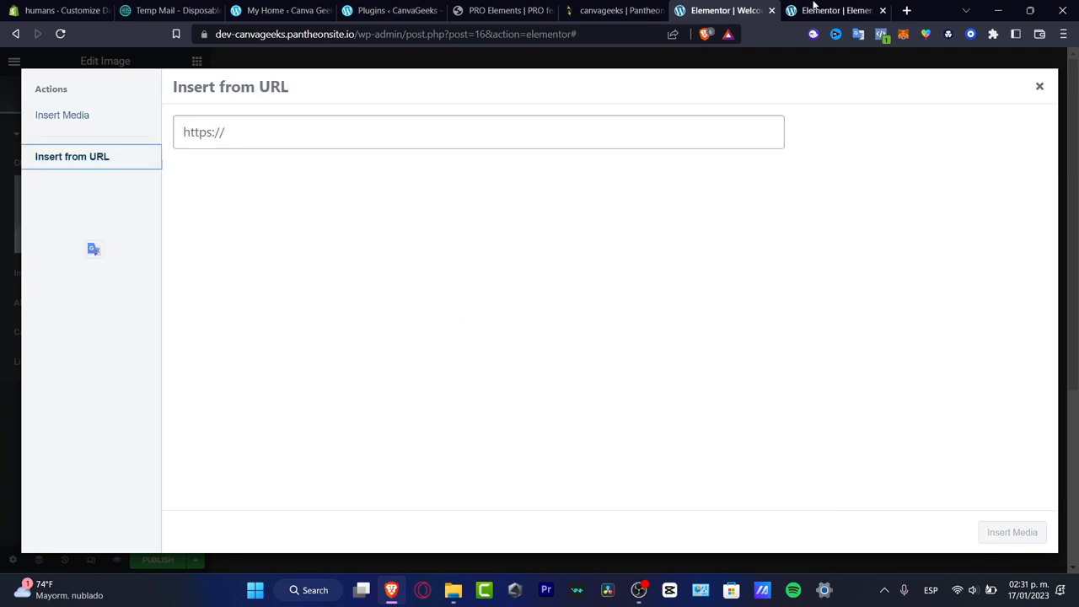
{"action": "key", "text": "ctrl+t"}
- Search Google for 'travel photos' and copy the BucketListly mountain photo's image address
{"action": "type", "text": "tra"}
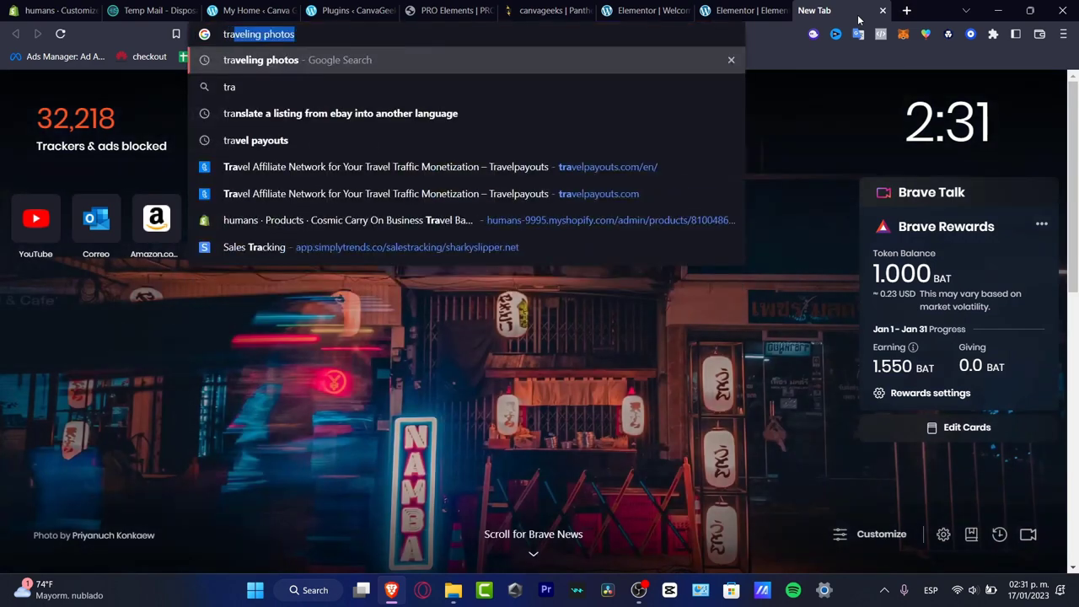
{"action": "type", "text": "vel photos"}
{"action": "key", "text": "Return"}
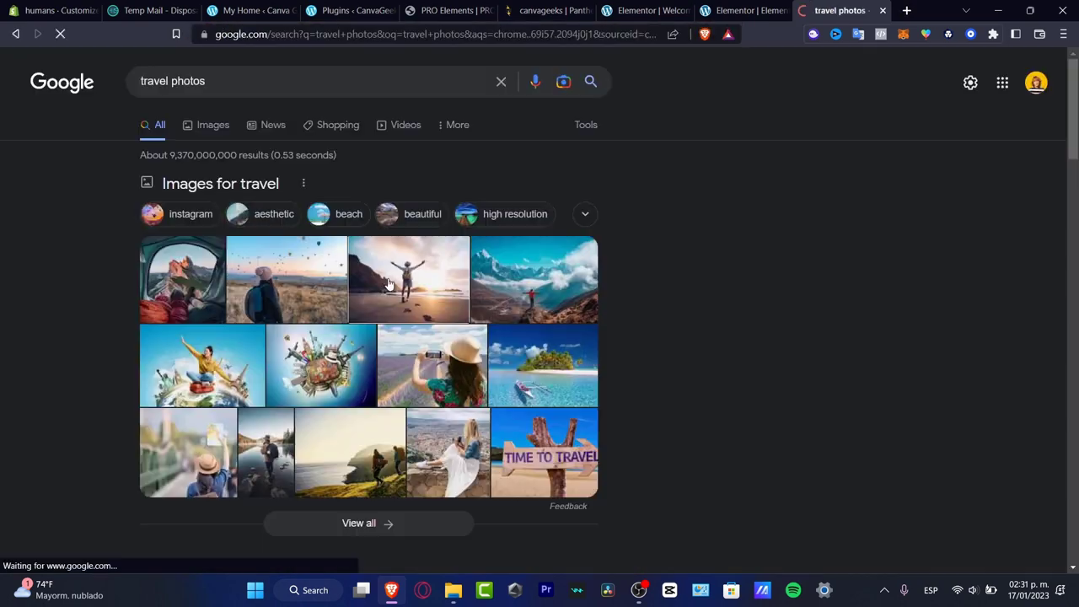
{"action": "left_click", "coordinate": [403, 262]}
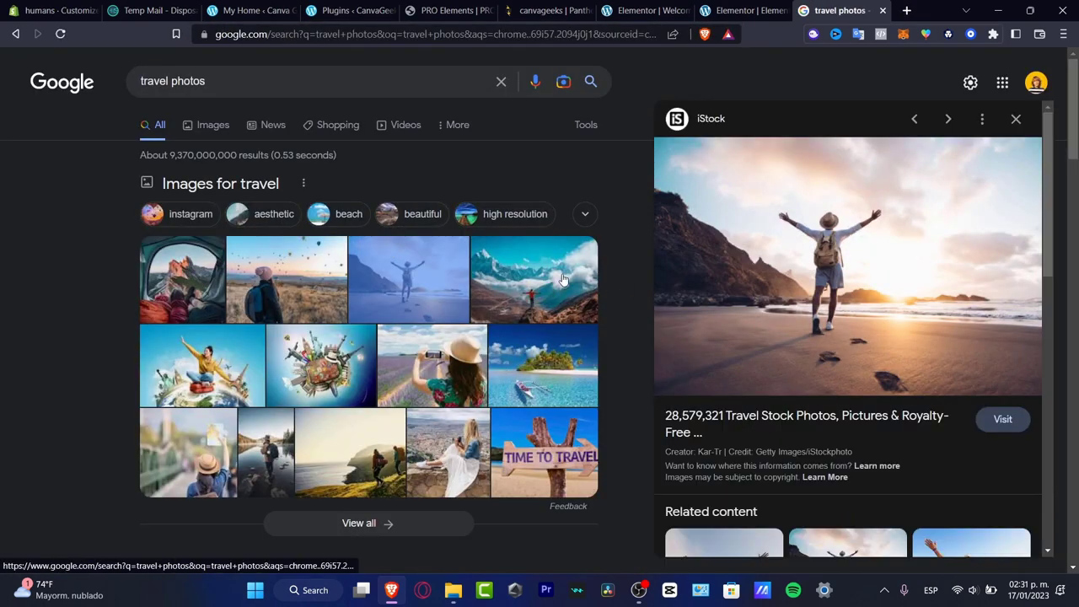
{"action": "left_click", "coordinate": [552, 289]}
{"action": "right_click", "coordinate": [831, 282]}
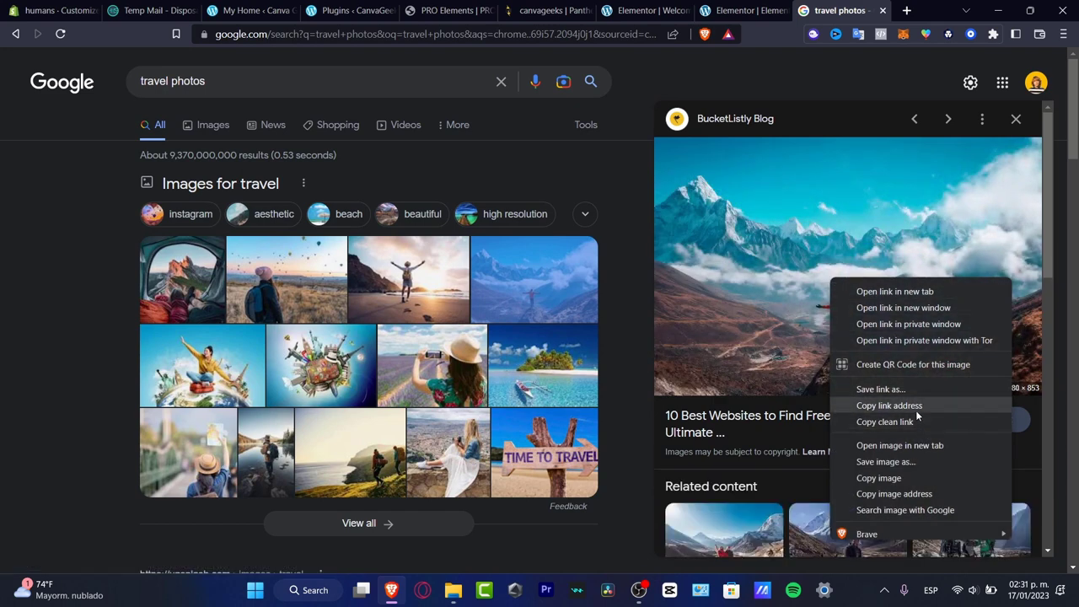
{"action": "left_click", "coordinate": [916, 493]}
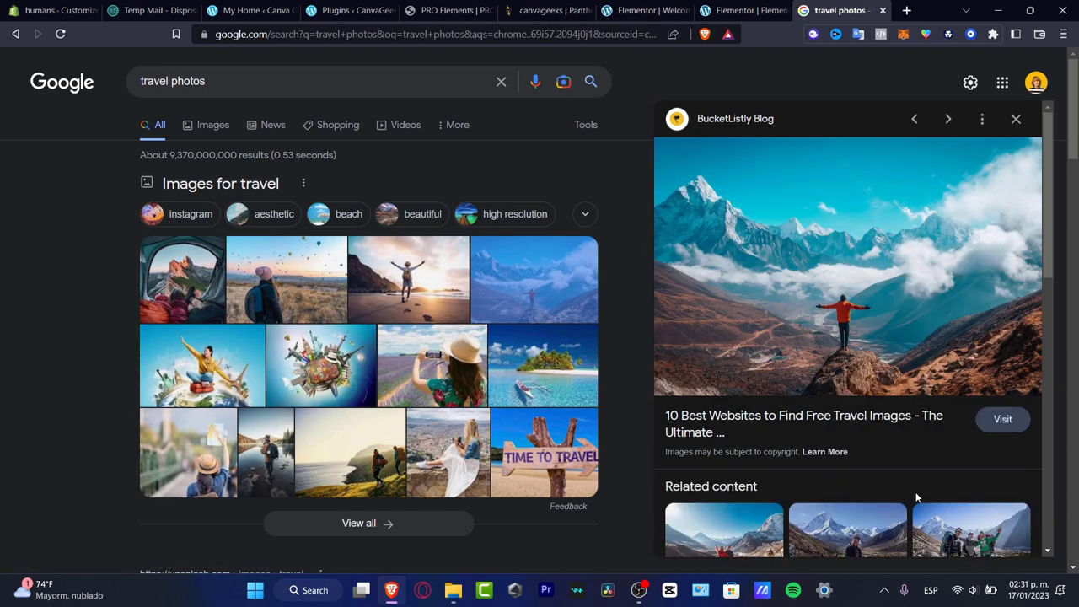
- Paste the mountain photo's address into Insert from URL and insert it into the popup
{"action": "left_click", "coordinate": [755, 10]}
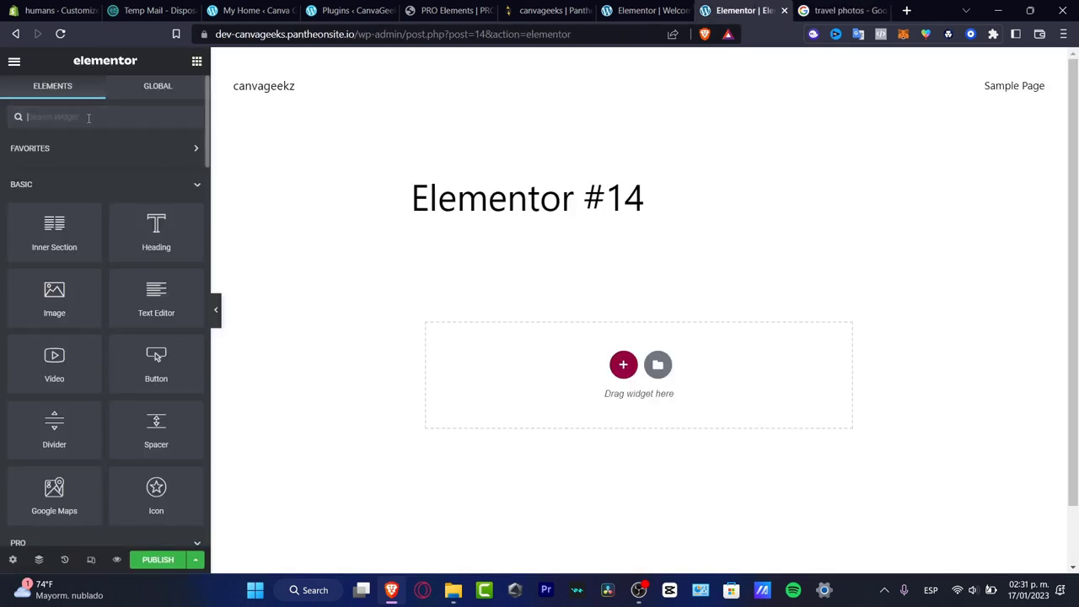
{"action": "left_click", "coordinate": [648, 10]}
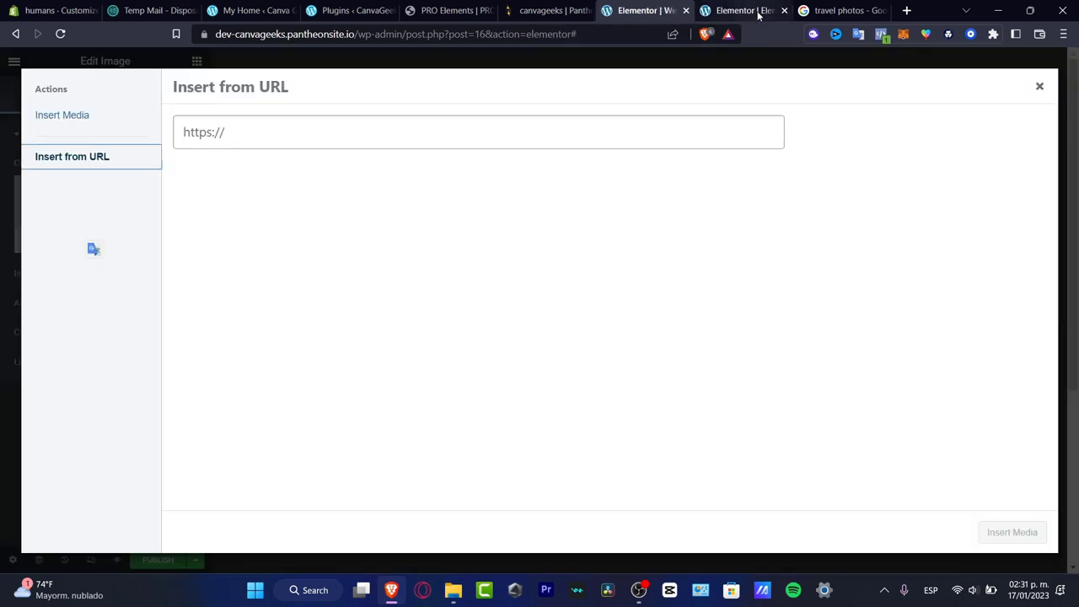
{"action": "left_click", "coordinate": [783, 11]}
{"action": "left_click", "coordinate": [650, 133]}
{"action": "type", "text": "https://encrypted-tbn0.gstatic.com/images?q=tbn:ANd9GcRLzEV_PP2wcrWzb1dXtrJH9Z-lSE2JMGzVm2Yjqt06&s"}
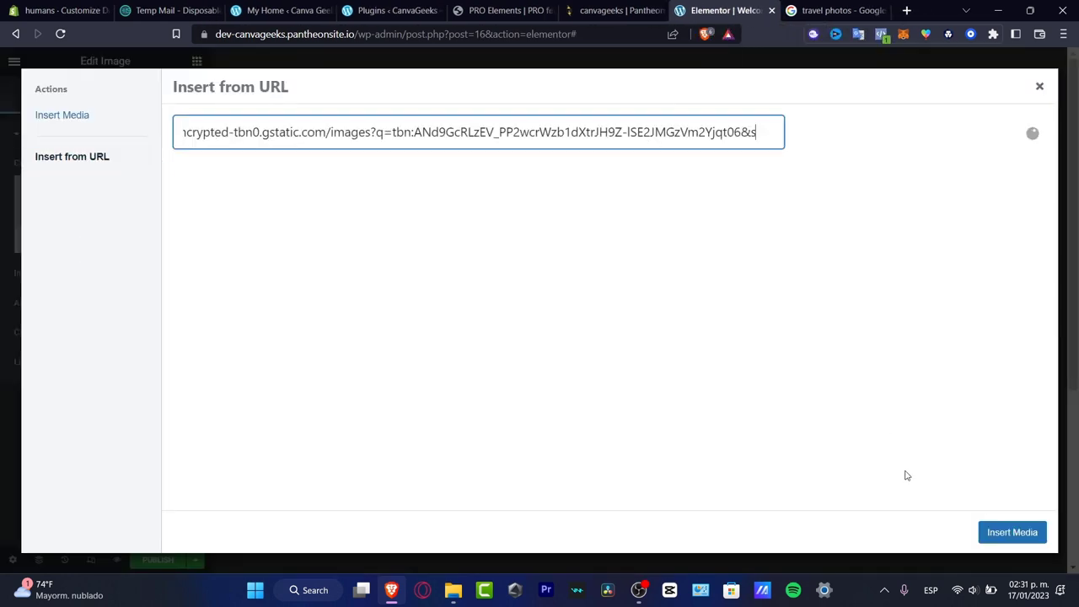
{"action": "left_click", "coordinate": [1013, 533]}
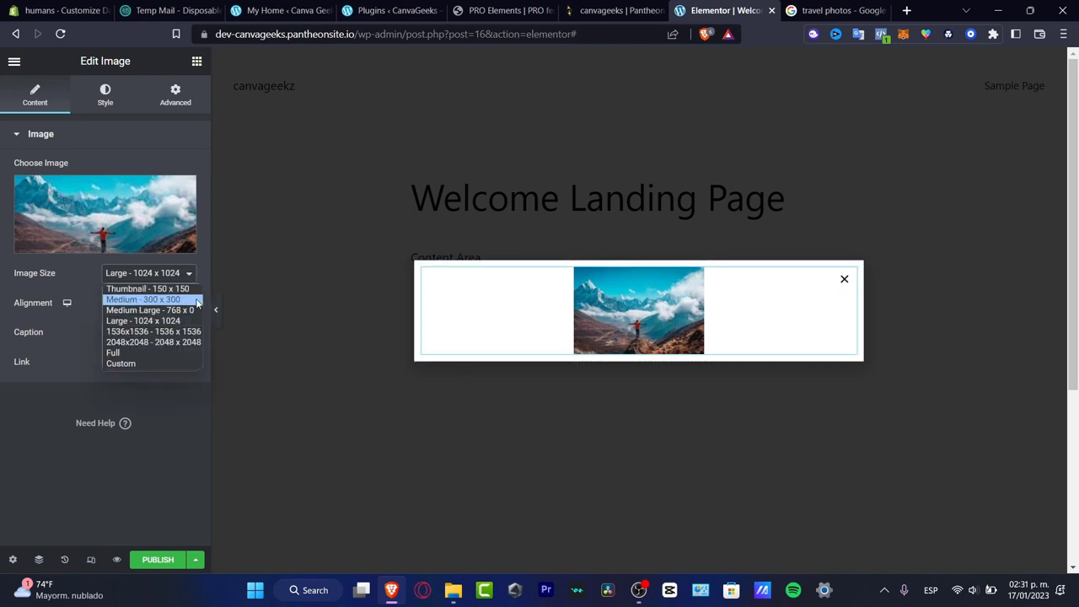
- Set the popup image size to 1536x1536 and its width to 100%
{"action": "left_click", "coordinate": [185, 332]}
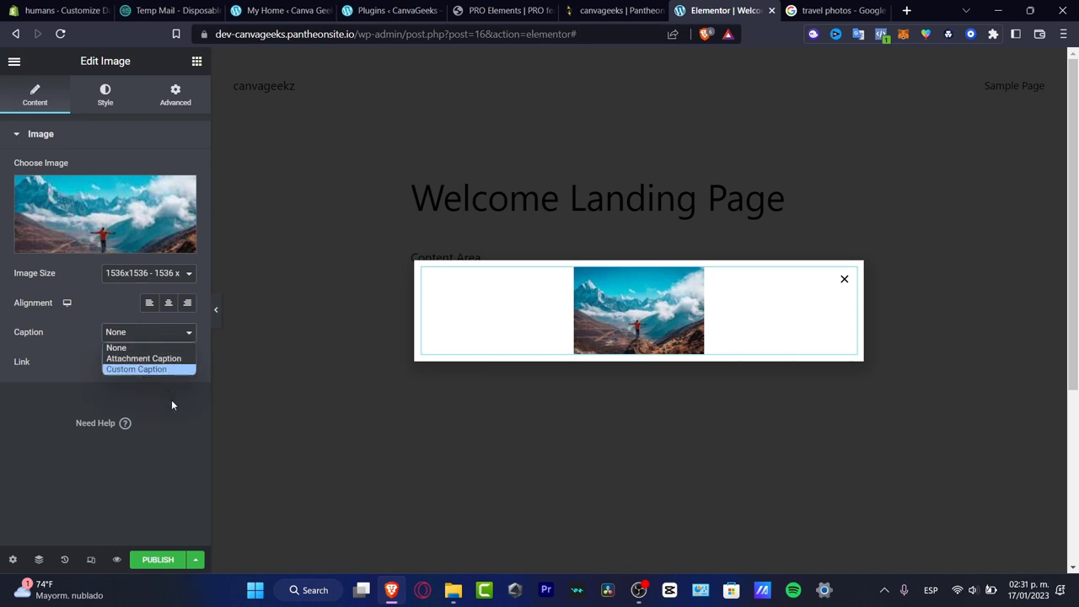
{"action": "left_click", "coordinate": [169, 362]}
{"action": "left_click", "coordinate": [182, 509]}
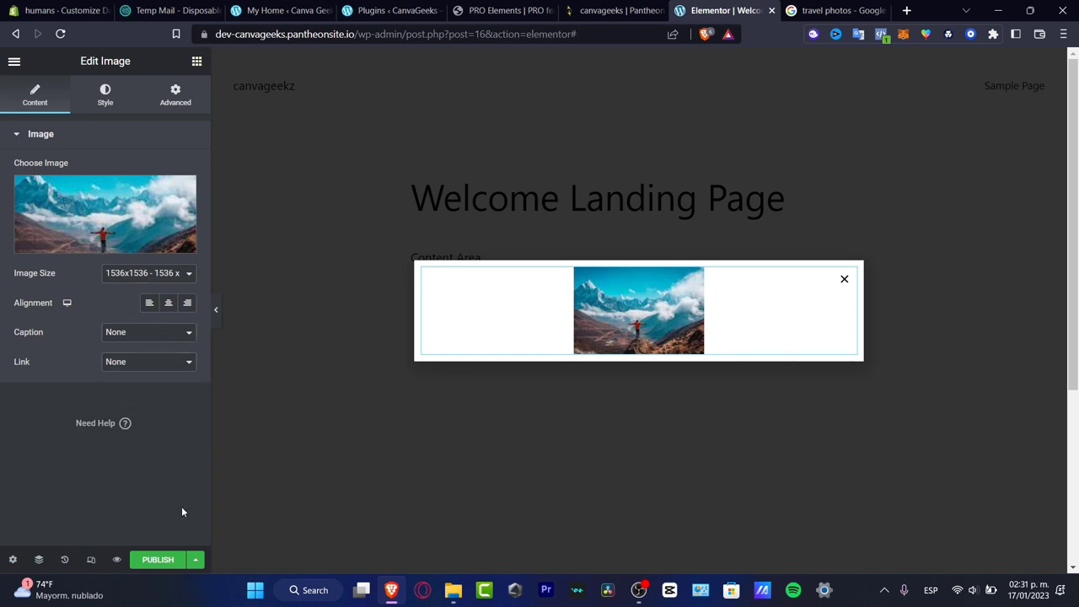
{"action": "left_click", "coordinate": [104, 95]}
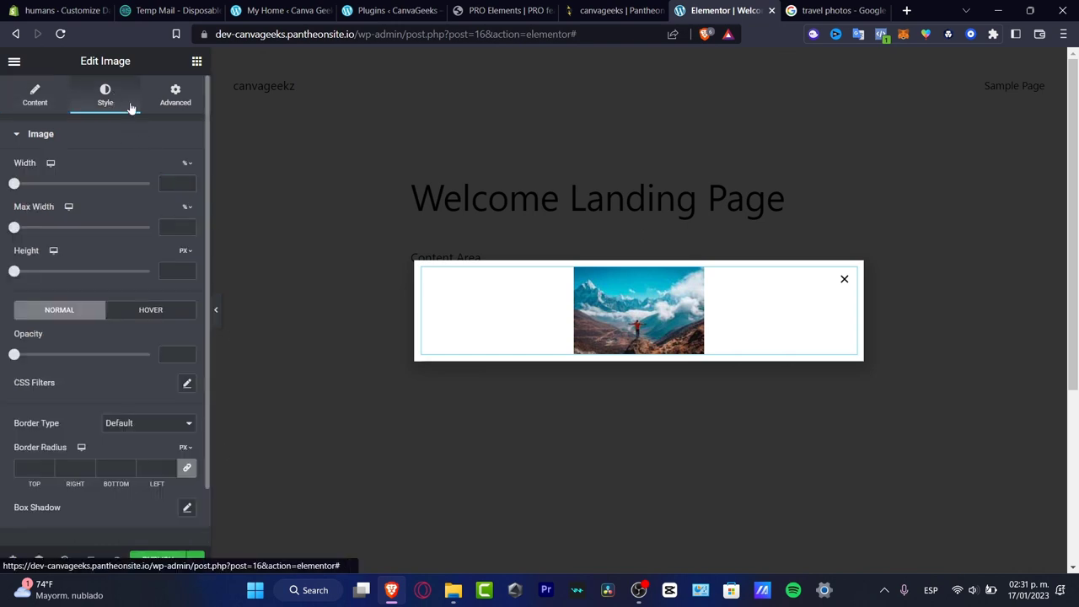
{"action": "left_click_drag", "start_coordinate": [15, 183], "coordinate": [202, 207]}
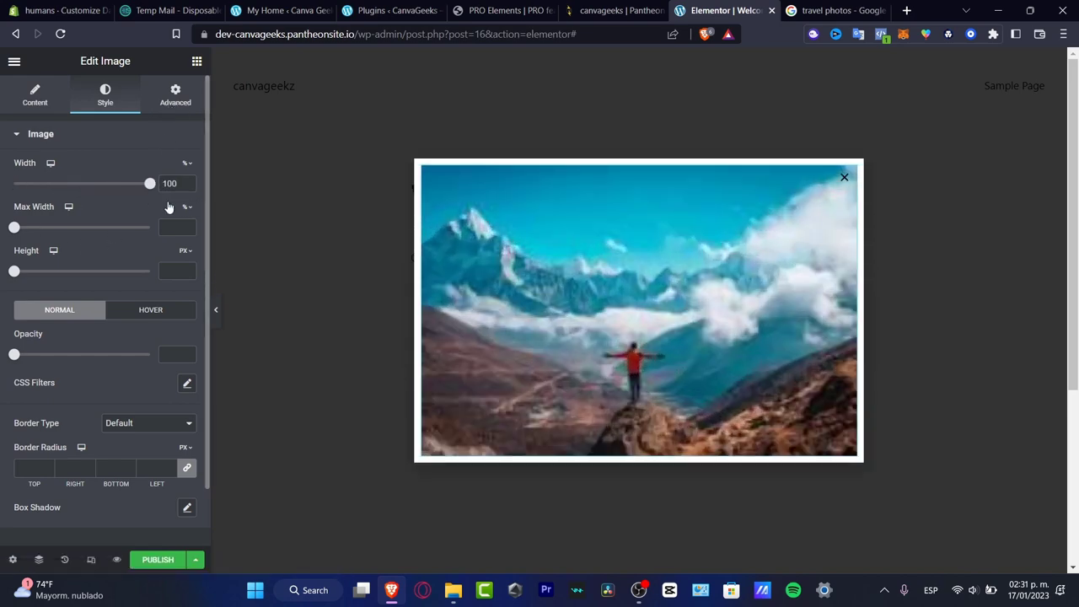
{"action": "left_click", "coordinate": [832, 9]}
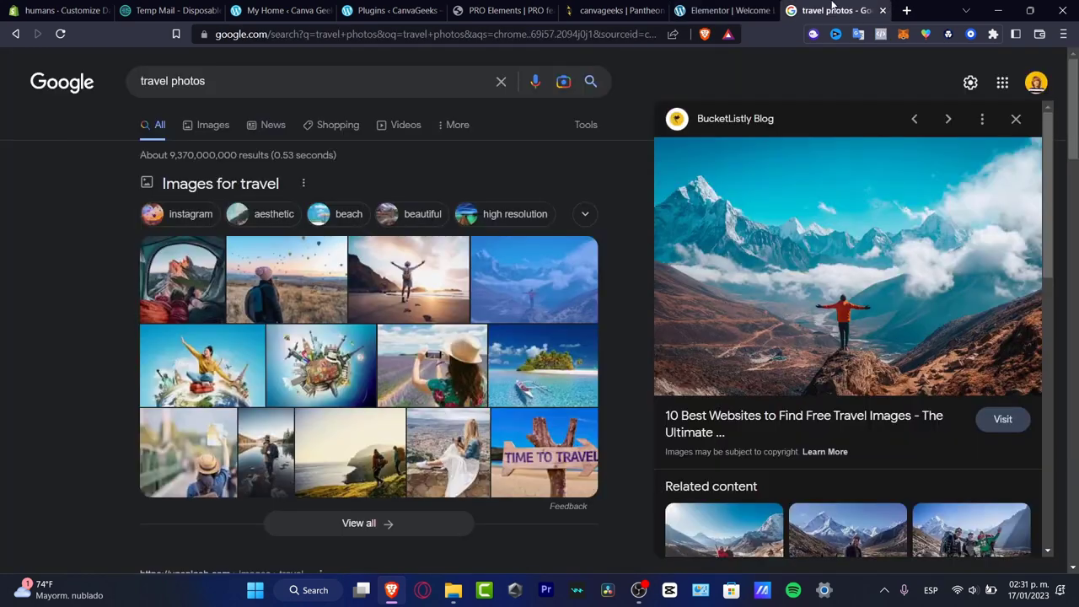
- Copy the beach photo's address from Google and replace the popup image with it
{"action": "left_click", "coordinate": [416, 282]}
{"action": "right_click", "coordinate": [836, 279]}
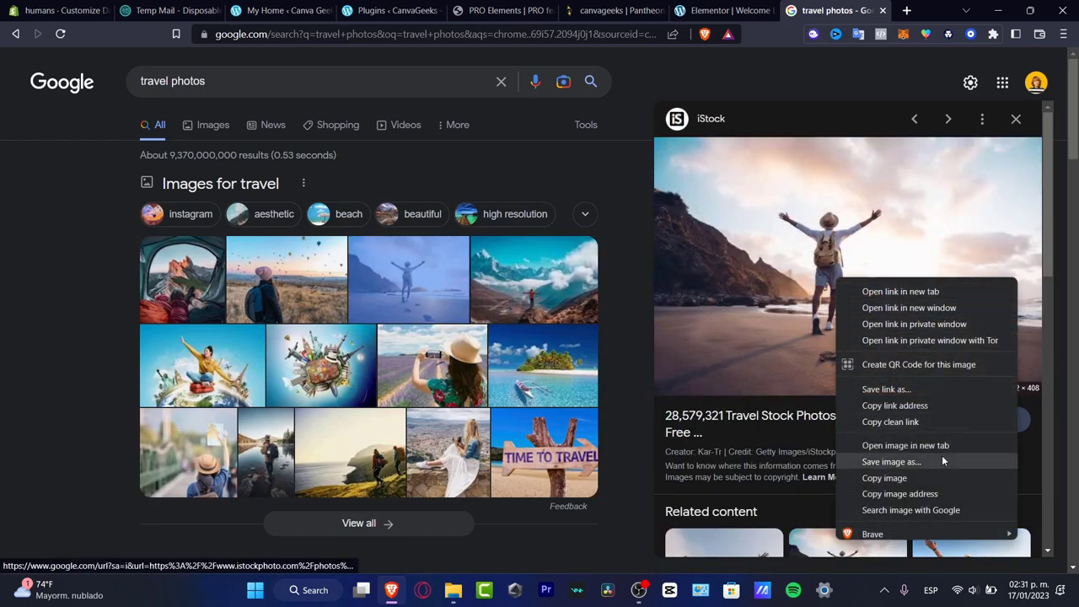
{"action": "left_click", "coordinate": [938, 494]}
{"action": "left_click", "coordinate": [723, 10]}
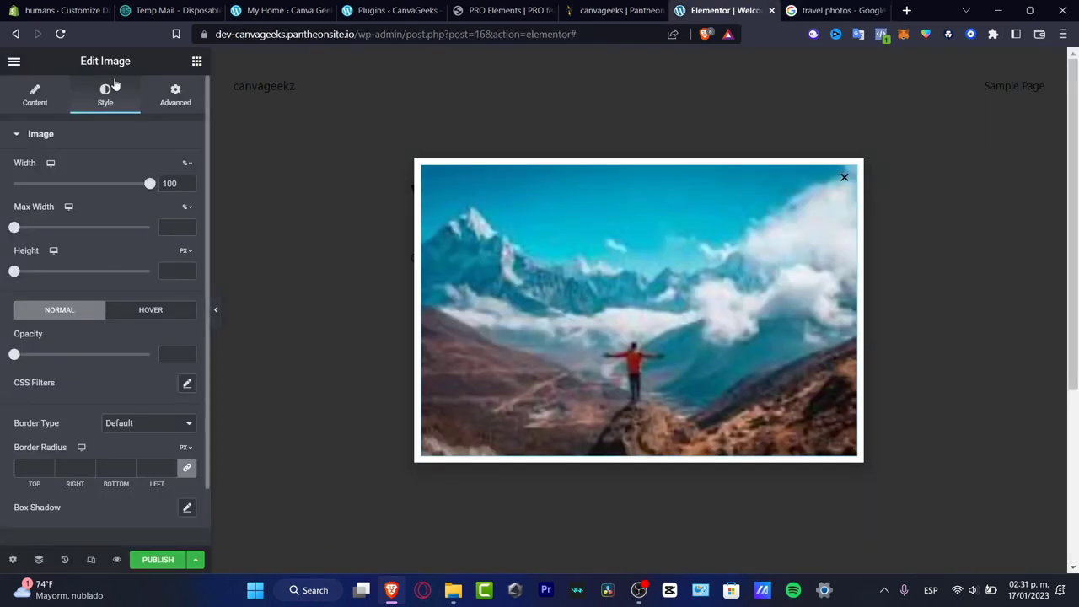
{"action": "left_click", "coordinate": [40, 97]}
{"action": "left_click", "coordinate": [132, 248]}
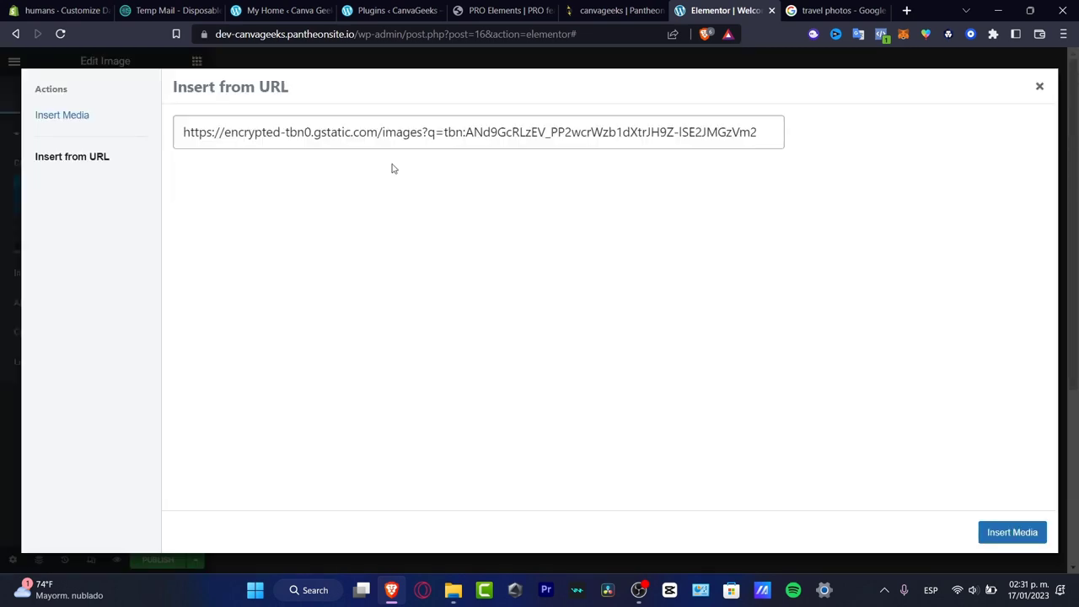
{"action": "left_click", "coordinate": [392, 132]}
{"action": "key", "text": "ctrl+a"}
{"action": "key", "text": "ctrl+v"}
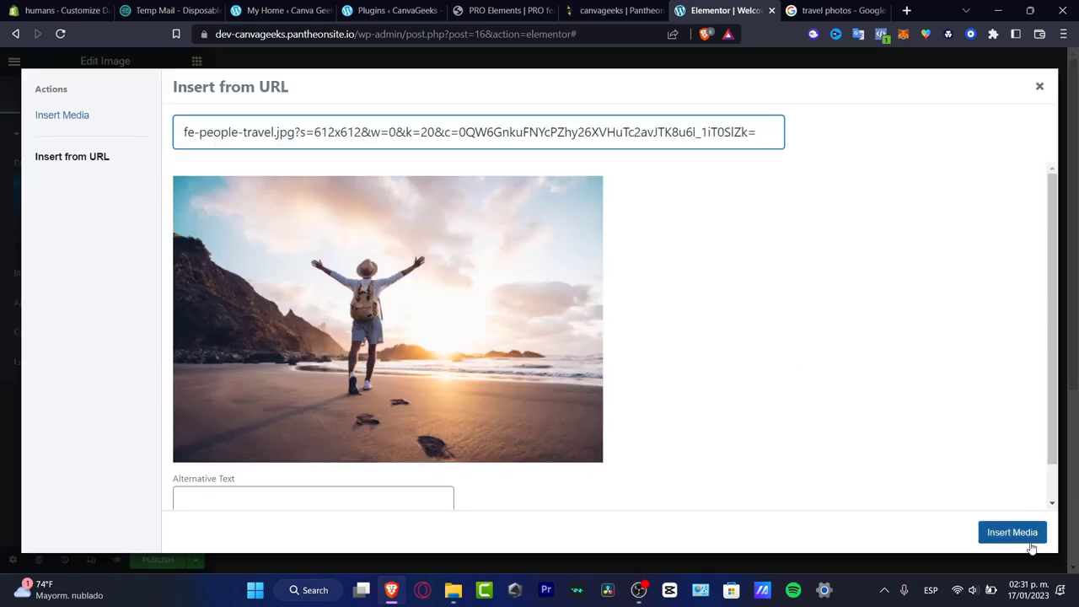
{"action": "left_click", "coordinate": [1022, 533]}
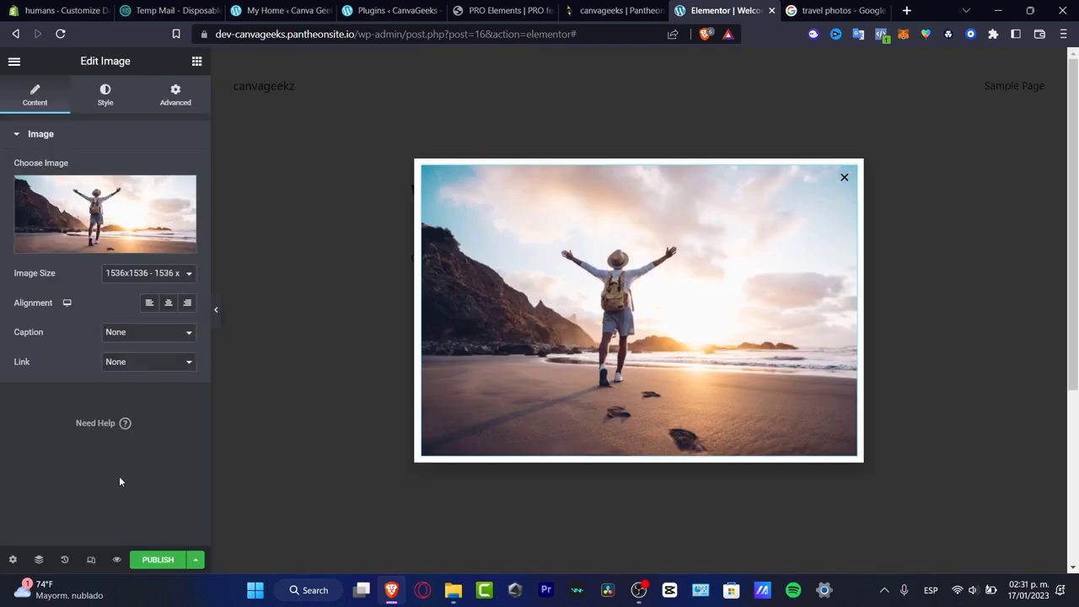
- Review the image's style and advanced settings, then open the popup's publish settings
{"action": "left_click", "coordinate": [119, 95]}
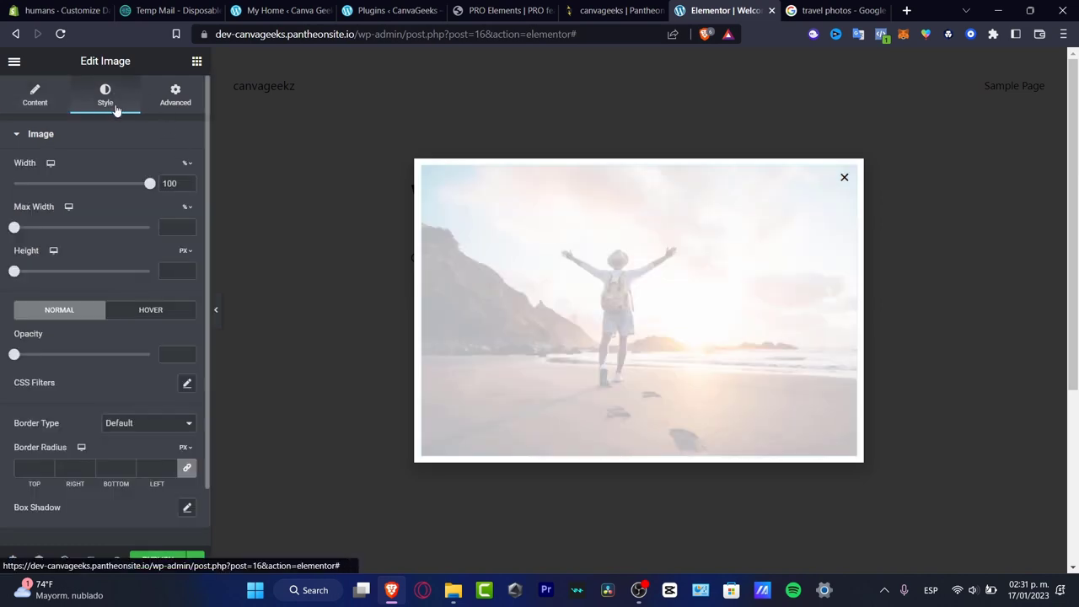
{"action": "scroll", "coordinate": [162, 337], "scroll_direction": "down", "scroll_amount": 1}
{"action": "scroll", "coordinate": [116, 110], "scroll_direction": "up", "scroll_amount": 1}
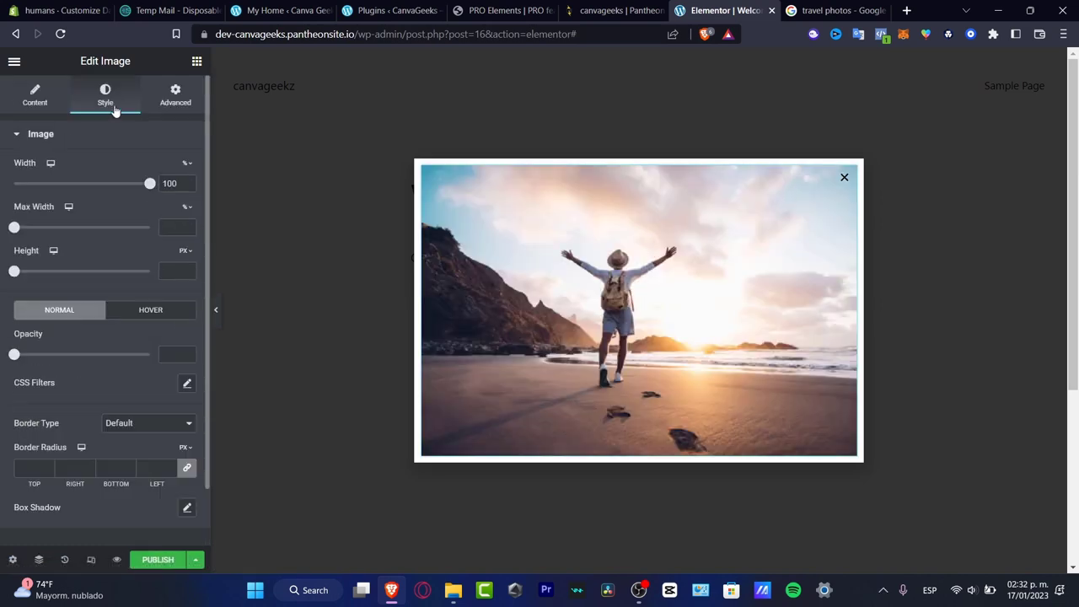
{"action": "left_click", "coordinate": [176, 92]}
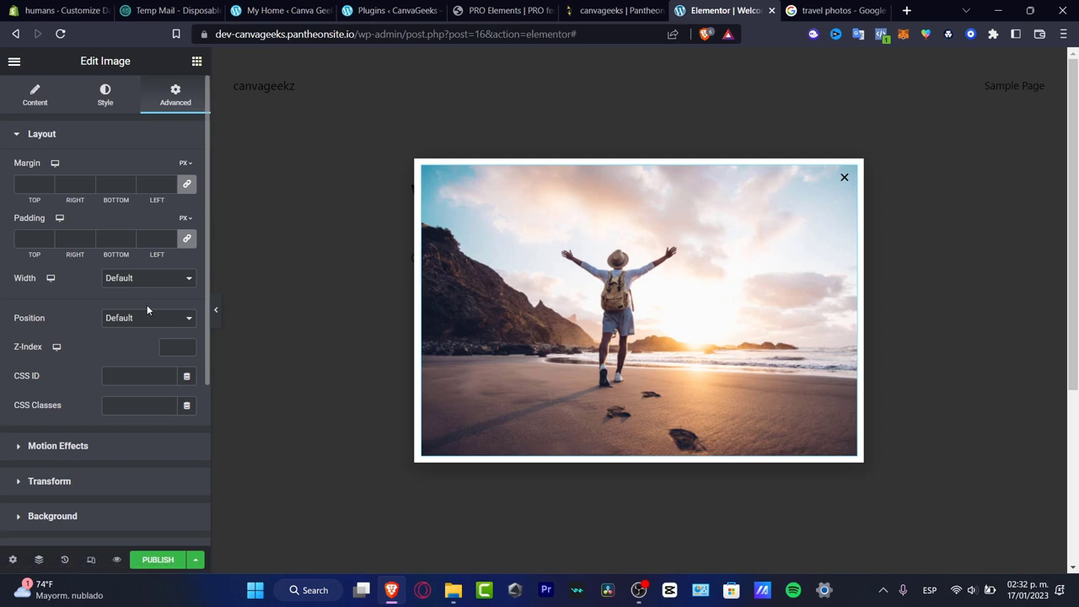
{"action": "scroll", "coordinate": [147, 311], "scroll_direction": "down", "scroll_amount": 3}
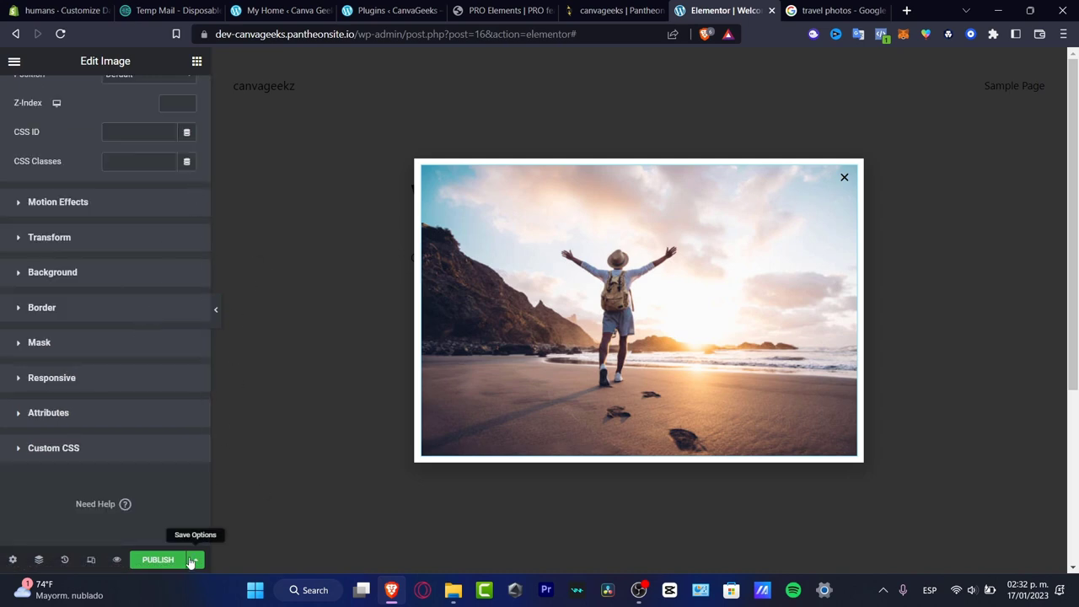
{"action": "left_click", "coordinate": [193, 560]}
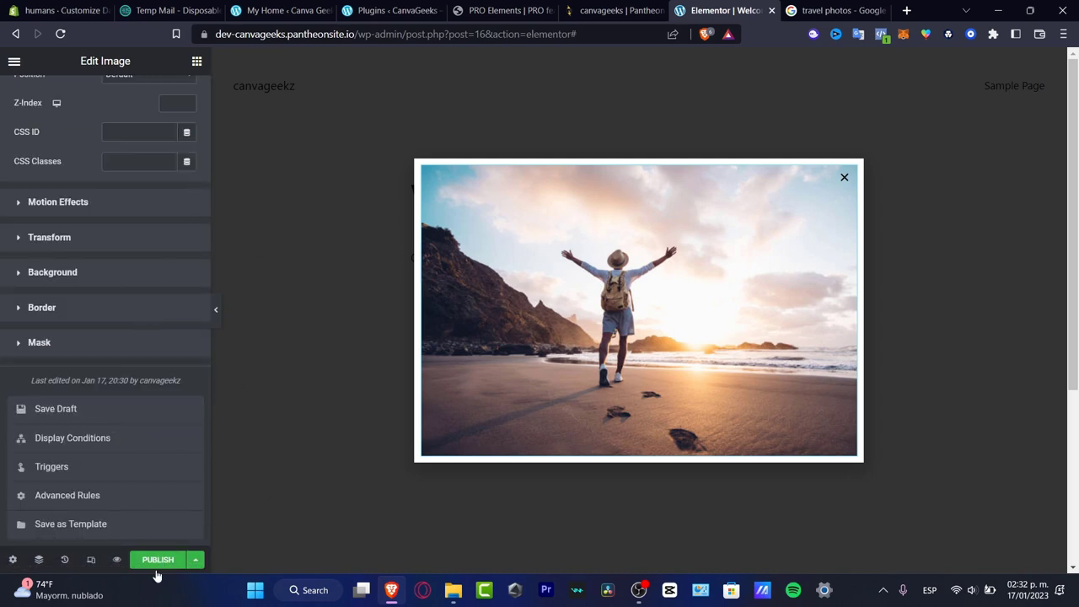
{"action": "left_click", "coordinate": [165, 563]}
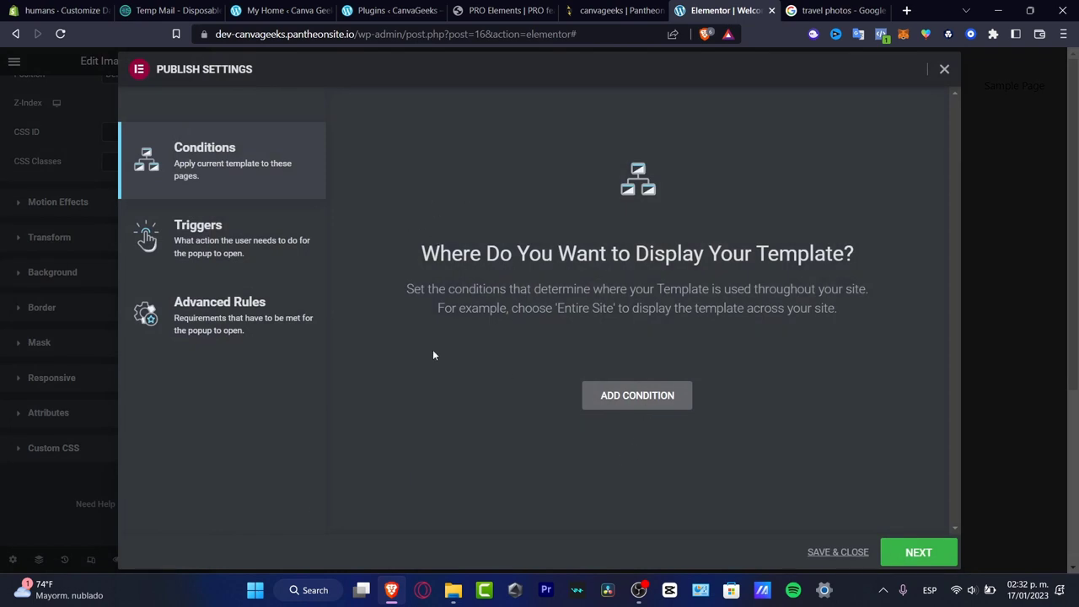
- Add an Include Entire Site display condition and turn on the On Page Load trigger
{"action": "left_click", "coordinate": [253, 240]}
{"action": "left_click", "coordinate": [253, 147]}
{"action": "left_click", "coordinate": [632, 397]}
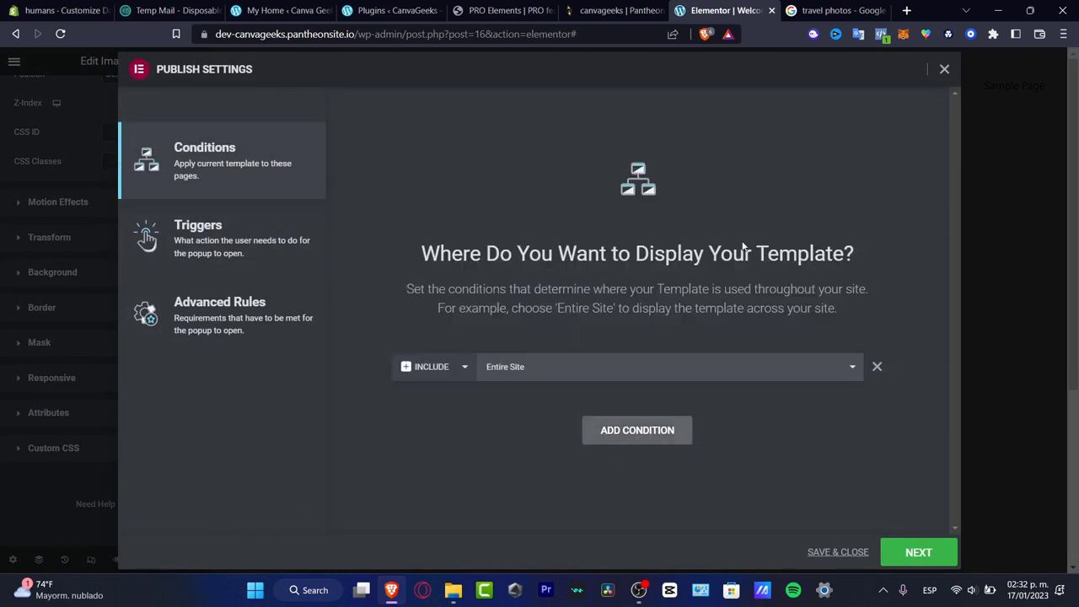
{"action": "left_click", "coordinate": [596, 377]}
{"action": "left_click", "coordinate": [567, 394]}
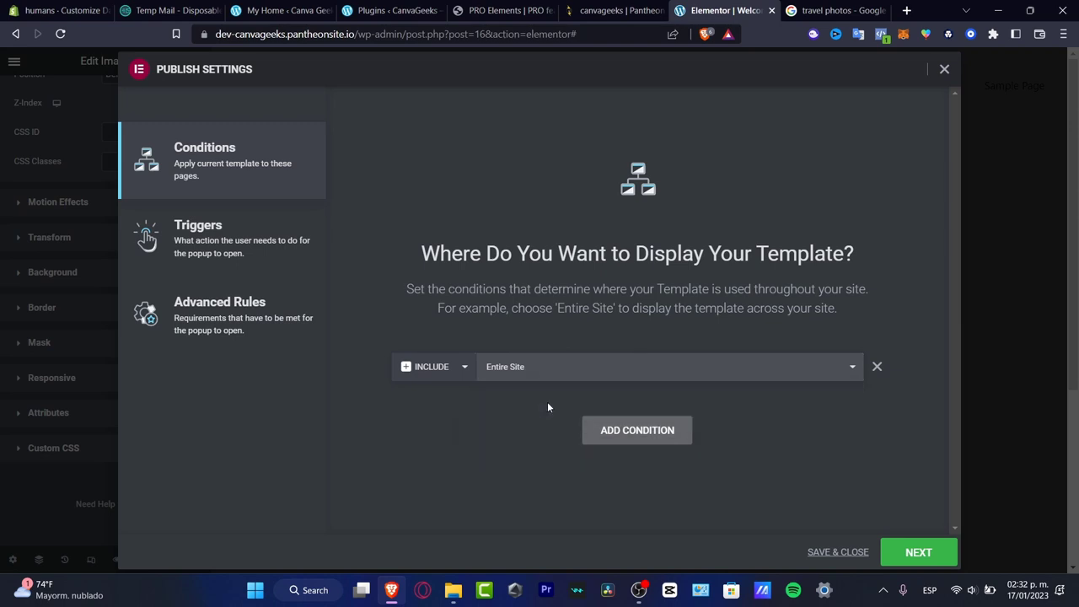
{"action": "left_click", "coordinate": [263, 252]}
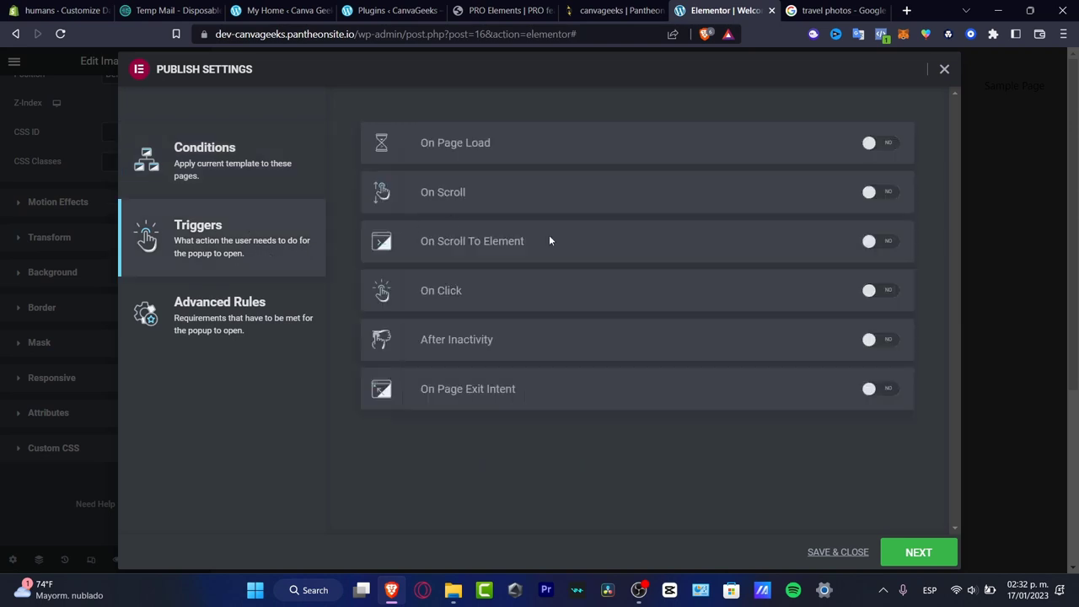
{"action": "left_click", "coordinate": [896, 146]}
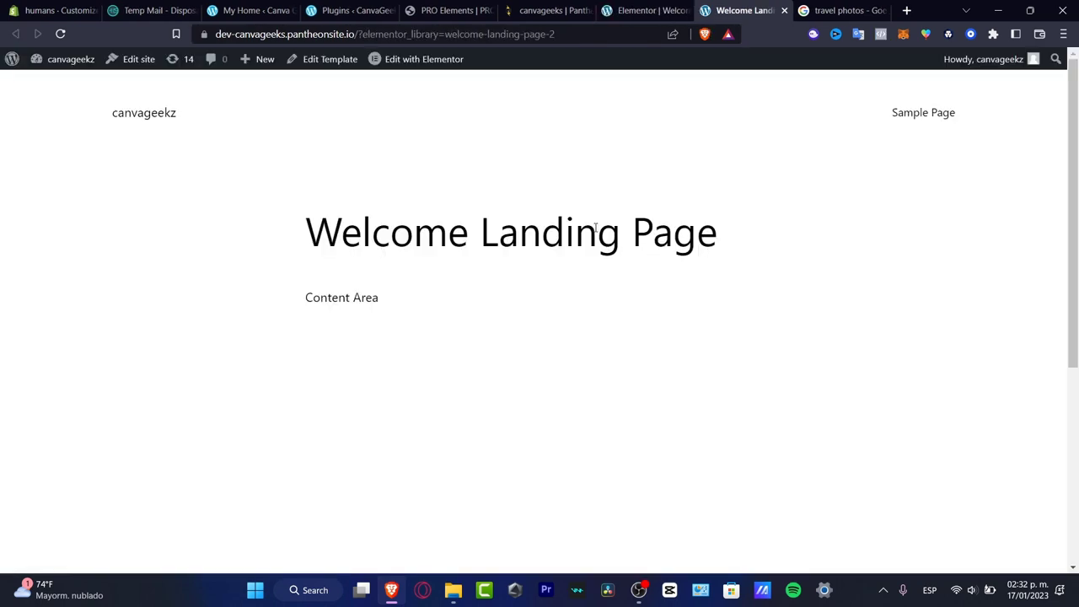
{"action": "scroll", "coordinate": [700, 321], "scroll_direction": "down", "scroll_amount": 5}
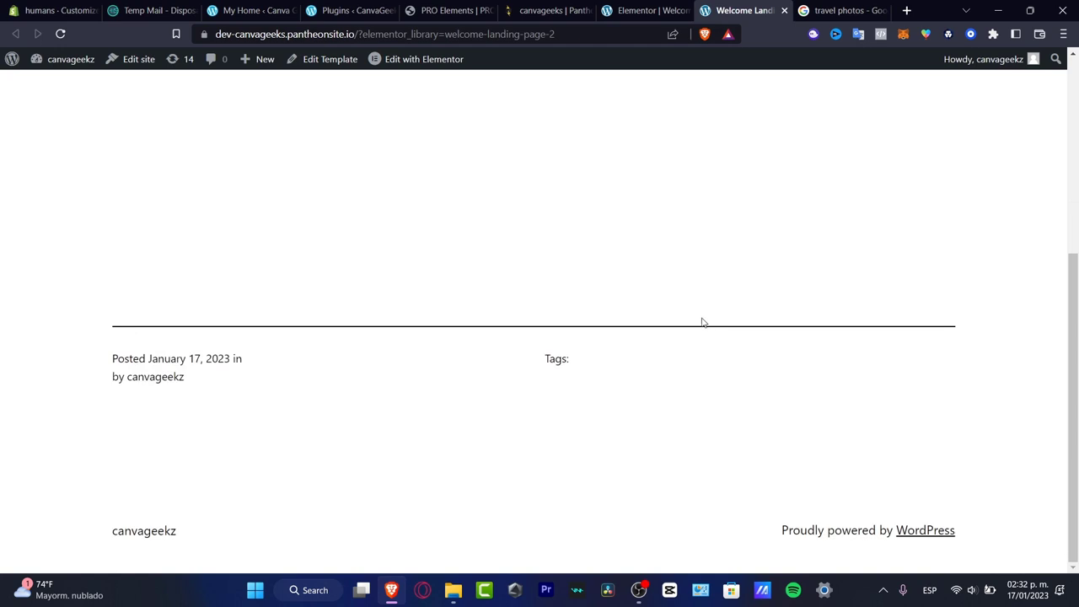
{"action": "scroll", "coordinate": [703, 325], "scroll_direction": "up", "scroll_amount": 5}
- Check the beach photo's attributes and style settings, then exit the popup editor
{"action": "left_click", "coordinate": [643, 11]}
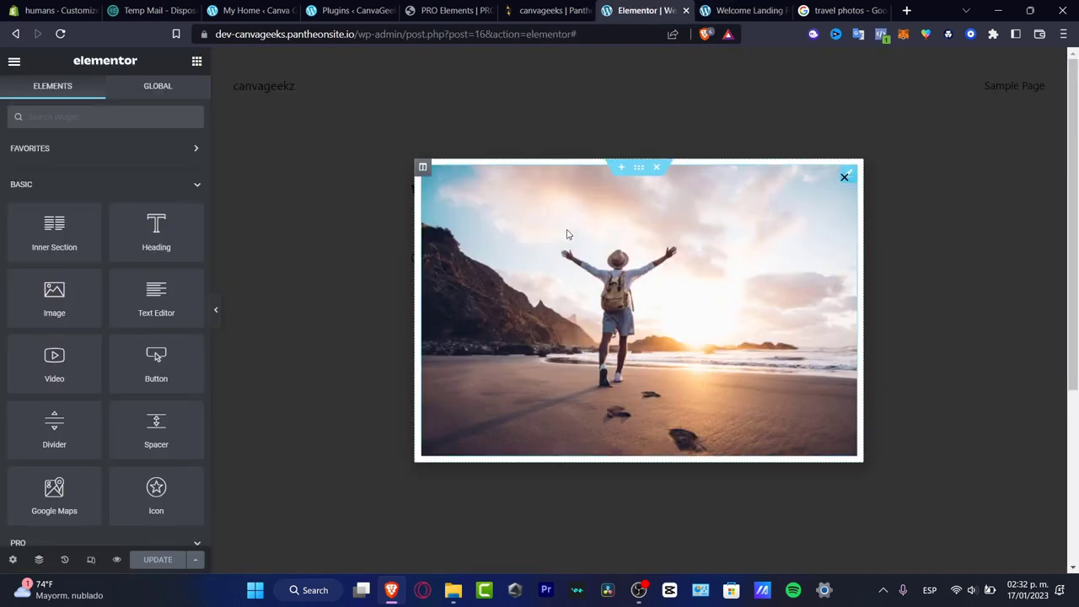
{"action": "left_click", "coordinate": [653, 212]}
{"action": "scroll", "coordinate": [164, 454], "scroll_direction": "down", "scroll_amount": 5}
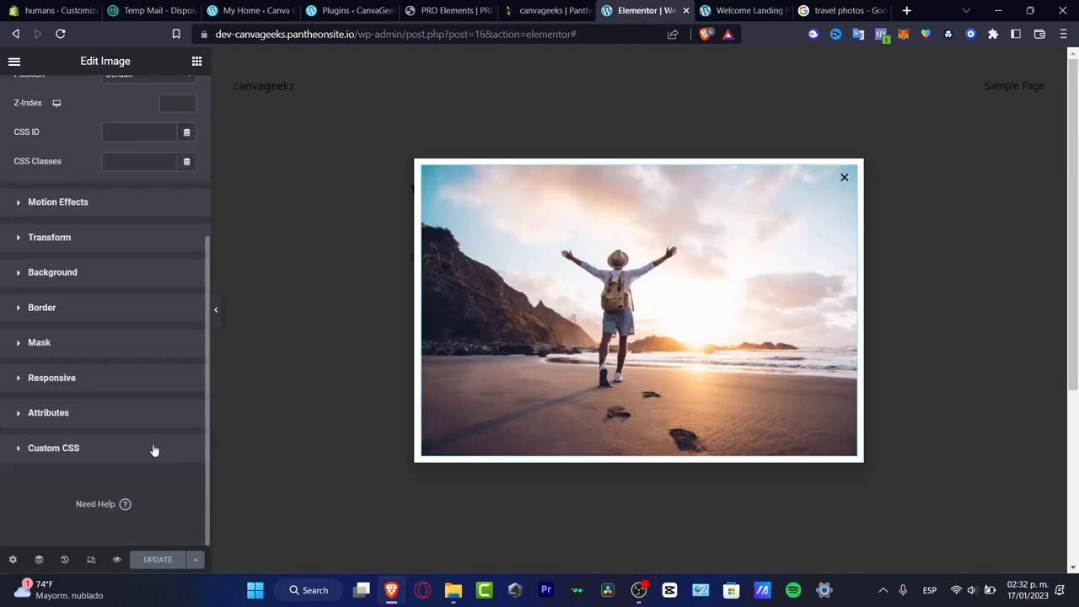
{"action": "left_click", "coordinate": [48, 414]}
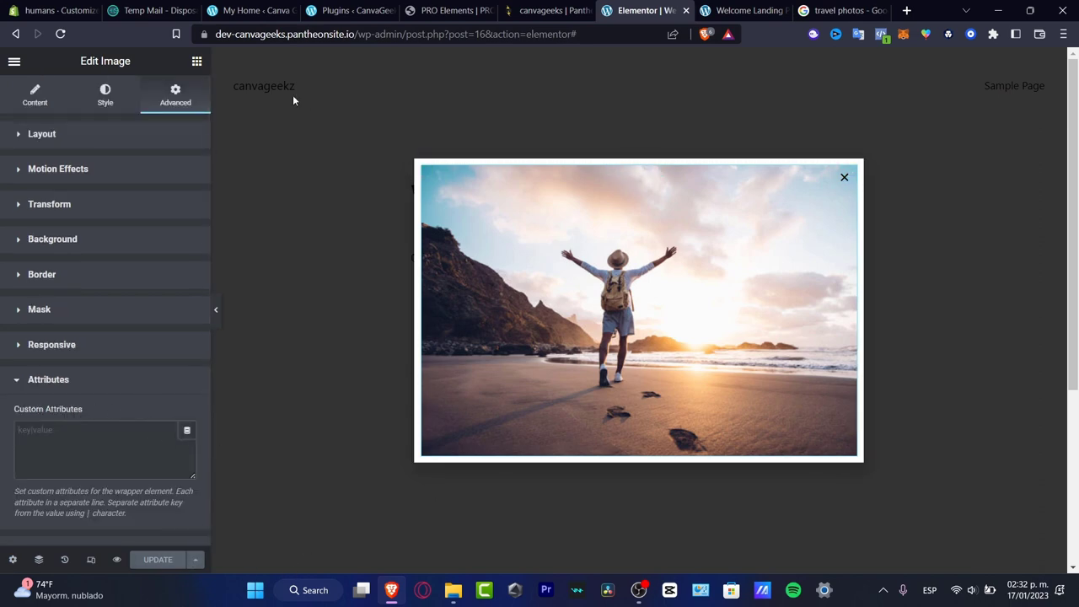
{"action": "left_click", "coordinate": [107, 94]}
{"action": "left_click", "coordinate": [13, 61]}
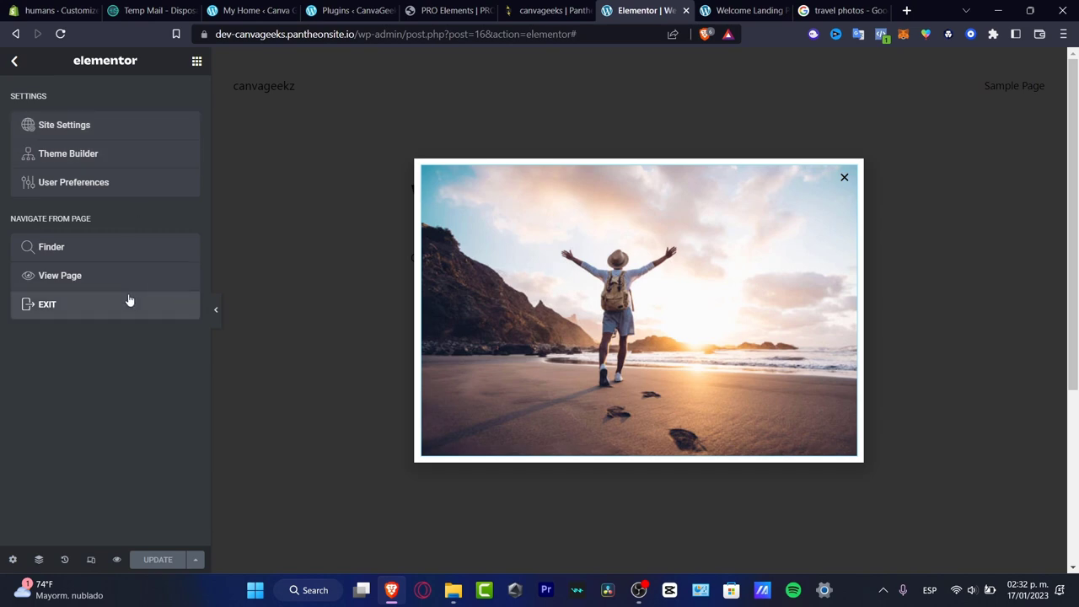
{"action": "left_click", "coordinate": [71, 314]}
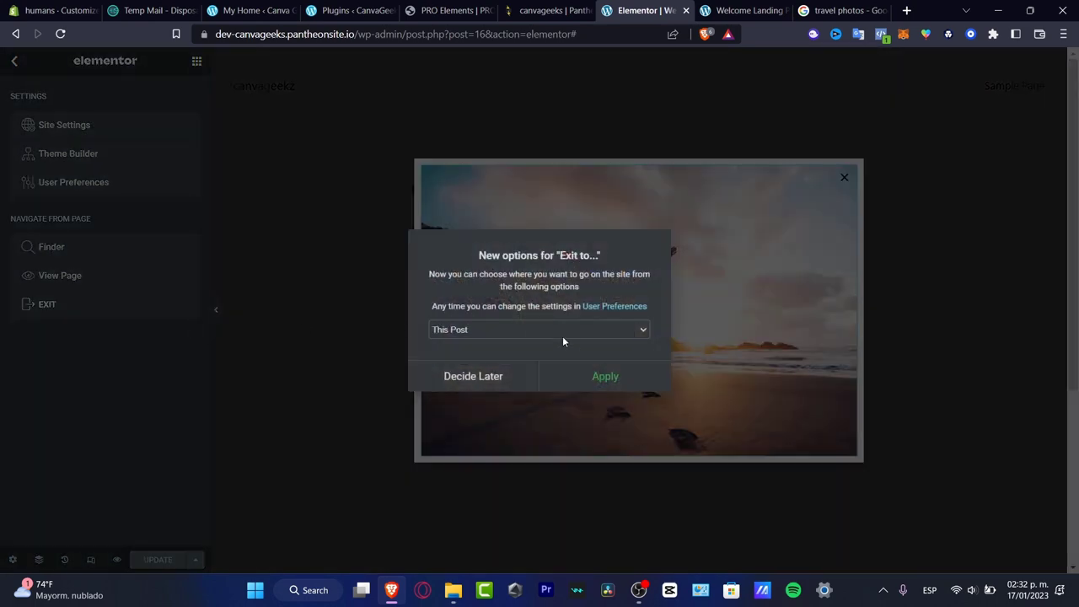
{"action": "left_click", "coordinate": [600, 376]}
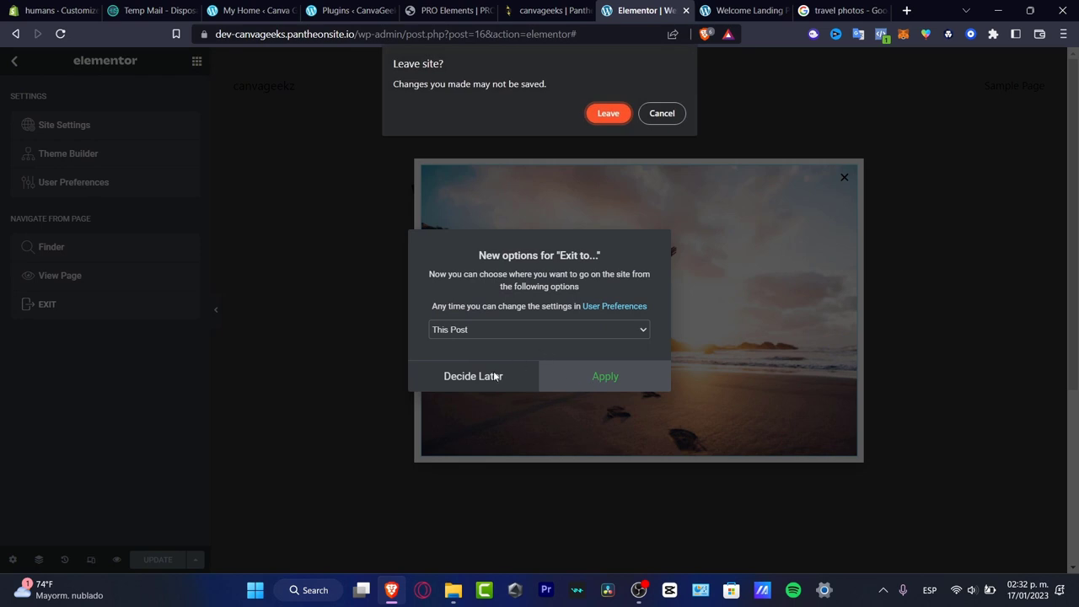
{"action": "left_click", "coordinate": [609, 113]}
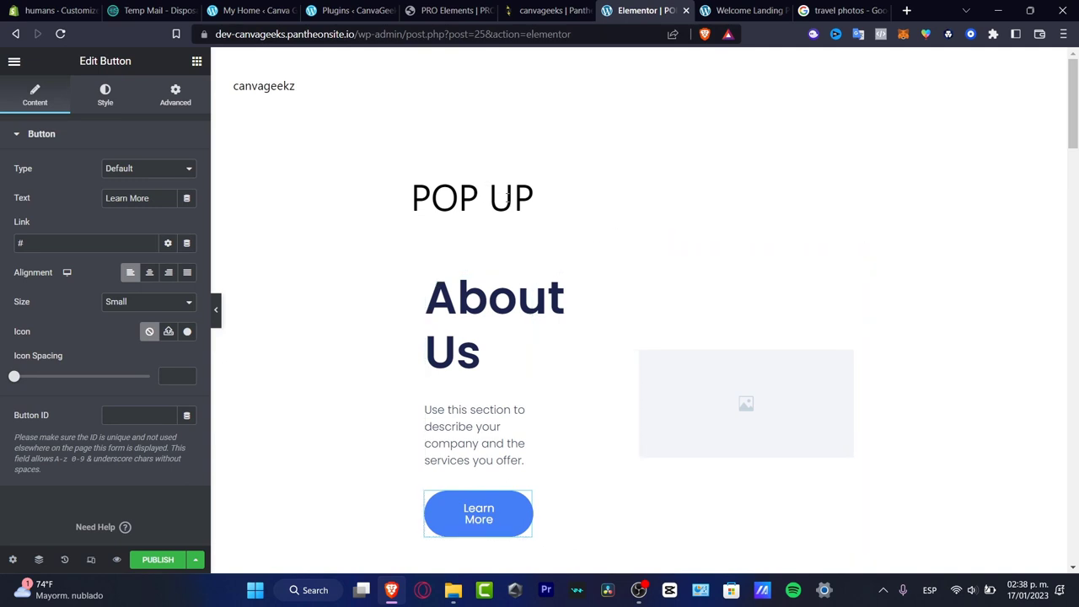
- Select the POP UP title and the About Us heading text on the page
{"action": "double_click", "coordinate": [511, 198]}
{"action": "left_click", "coordinate": [519, 300]}
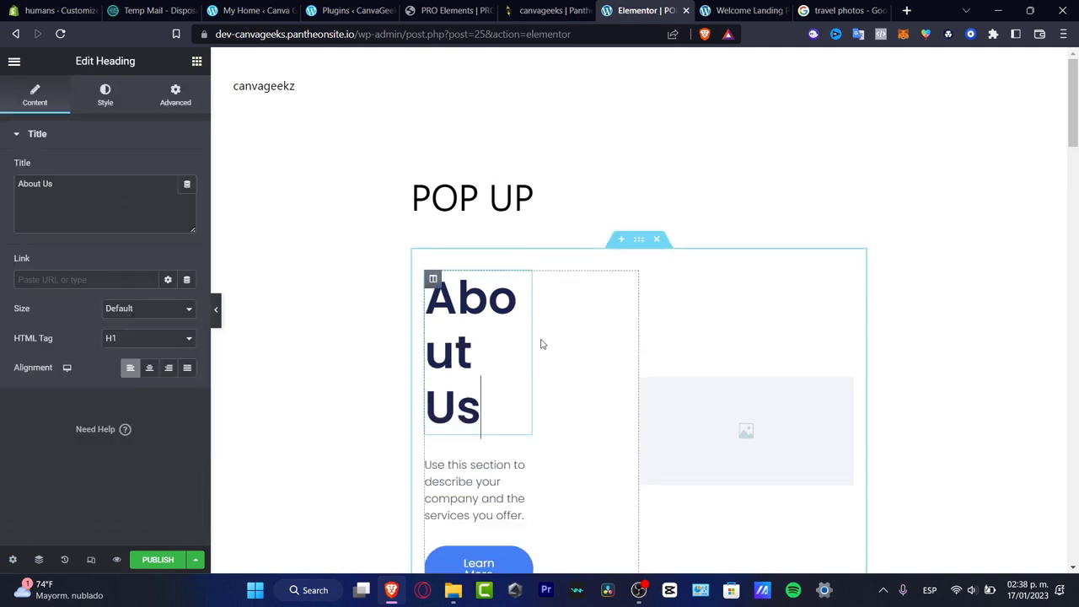
{"action": "triple_click", "coordinate": [486, 388]}
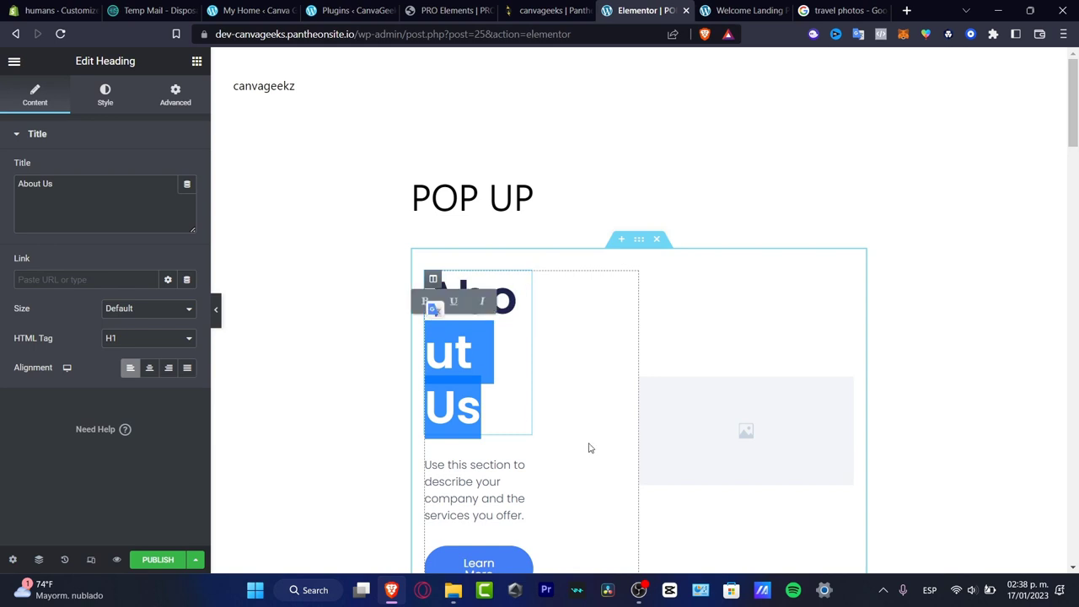
{"action": "scroll", "coordinate": [558, 268], "scroll_direction": "down", "scroll_amount": 3}
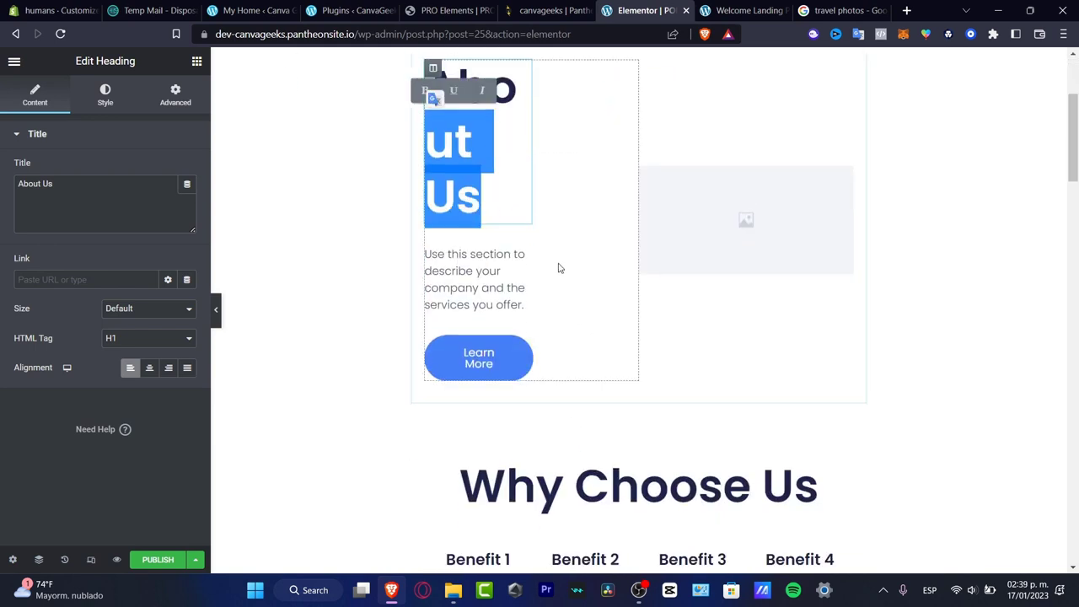
{"action": "left_click", "coordinate": [510, 356]}
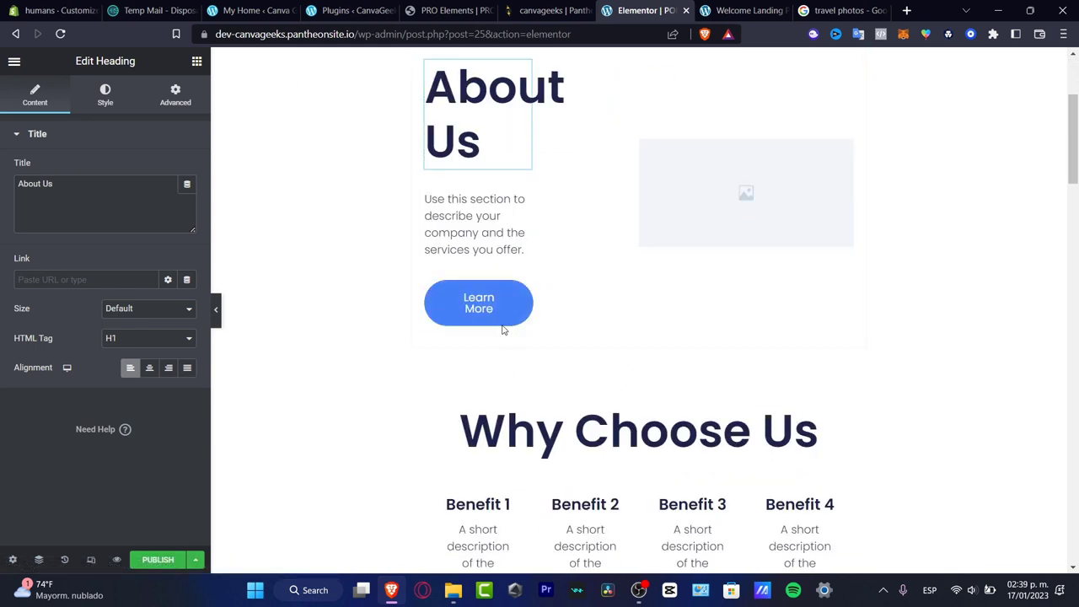
- Select the Learn More button, then move to the Welcome Landing Page tab
{"action": "left_click", "coordinate": [487, 320]}
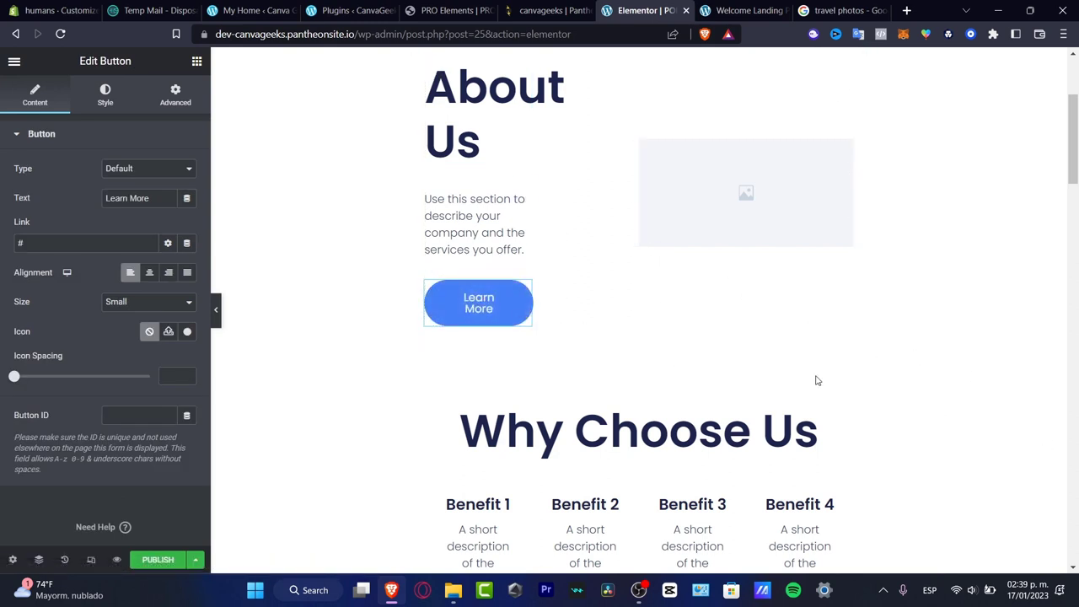
{"action": "scroll", "coordinate": [675, 316], "scroll_direction": "down", "scroll_amount": 4}
{"action": "scroll", "coordinate": [697, 352], "scroll_direction": "up", "scroll_amount": 1}
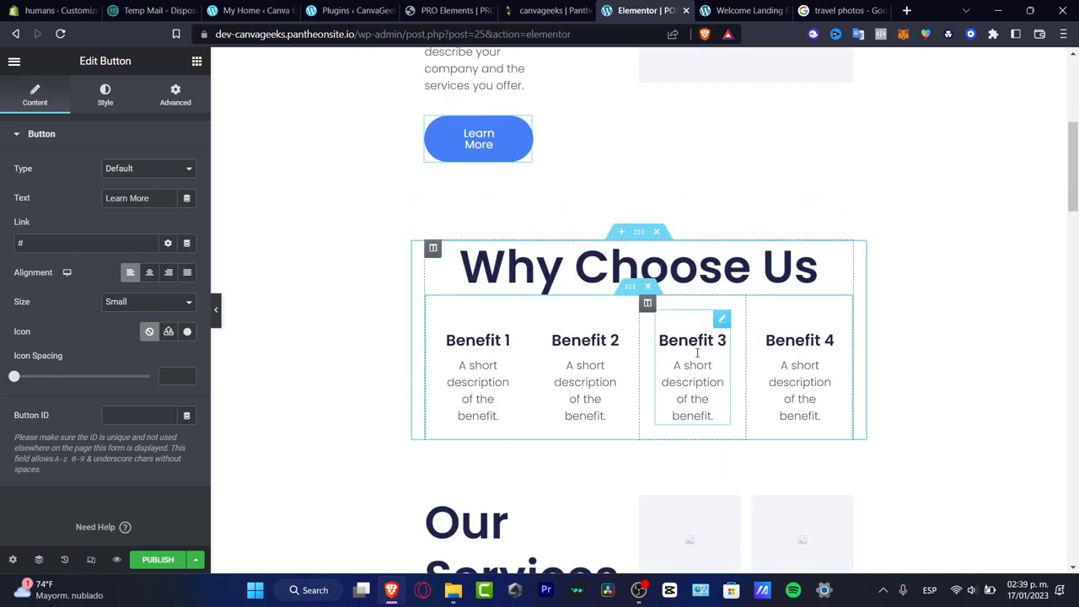
{"action": "scroll", "coordinate": [697, 353], "scroll_direction": "up", "scroll_amount": 2}
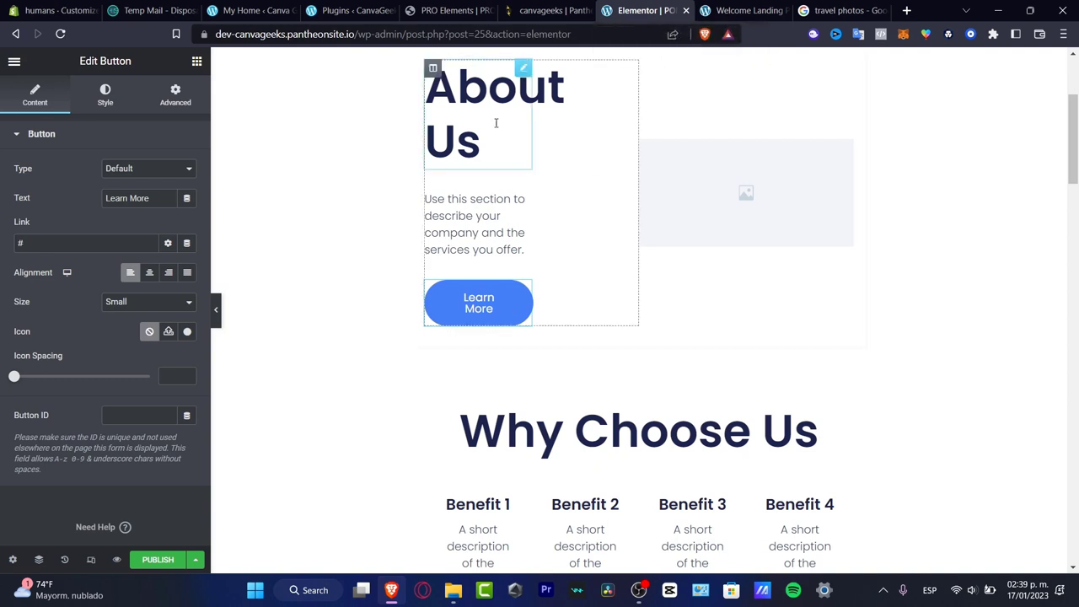
{"action": "scroll", "coordinate": [400, 409], "scroll_direction": "up", "scroll_amount": 3}
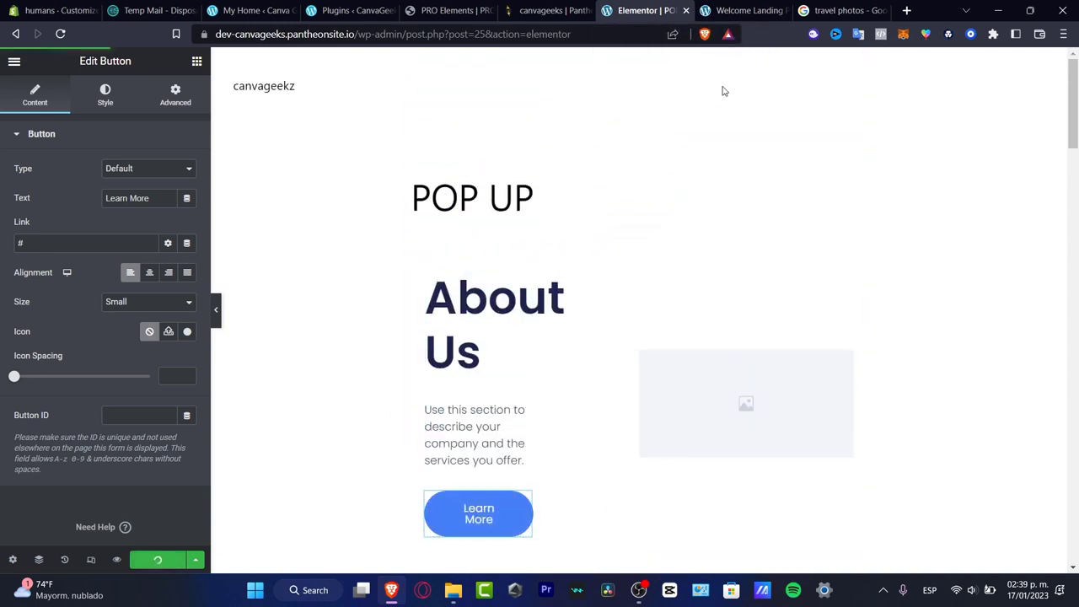
{"action": "key", "text": "ctrl+Tab"}
- Switch the Learn More button's Author Info dynamic tag field from Bio to Website
{"action": "left_click", "coordinate": [12, 59]}
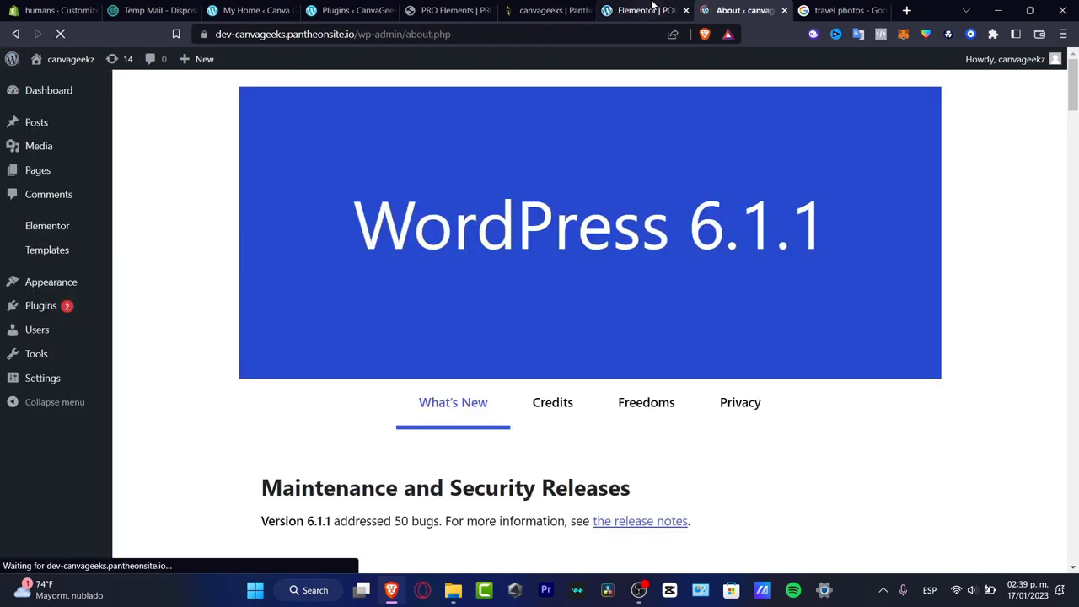
{"action": "key", "text": "ctrl+shift+Tab"}
{"action": "left_click", "coordinate": [110, 417]}
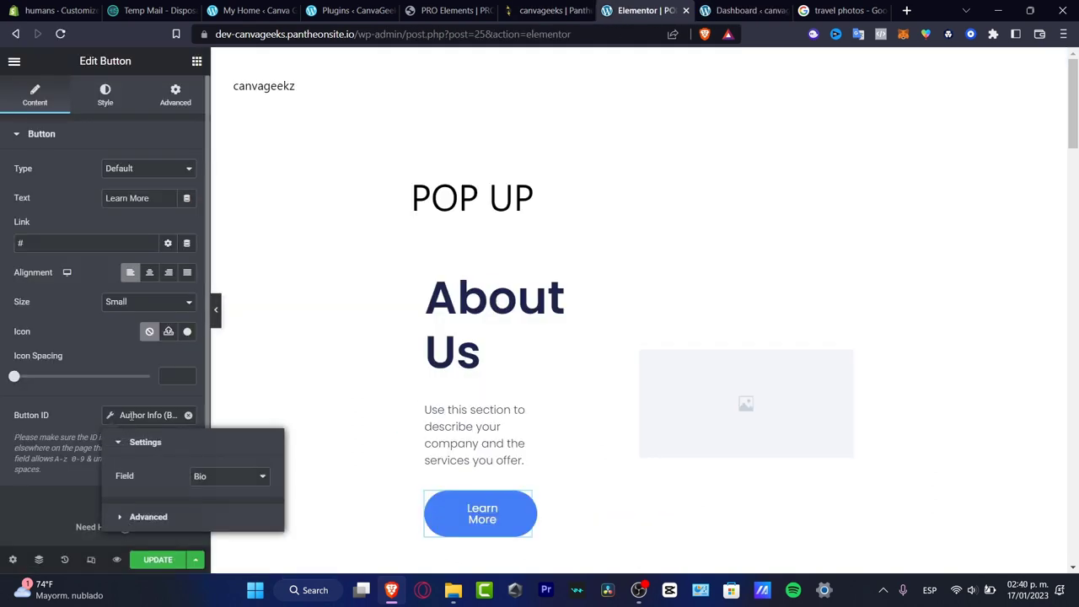
{"action": "left_click", "coordinate": [57, 416]}
{"action": "left_click", "coordinate": [111, 415]}
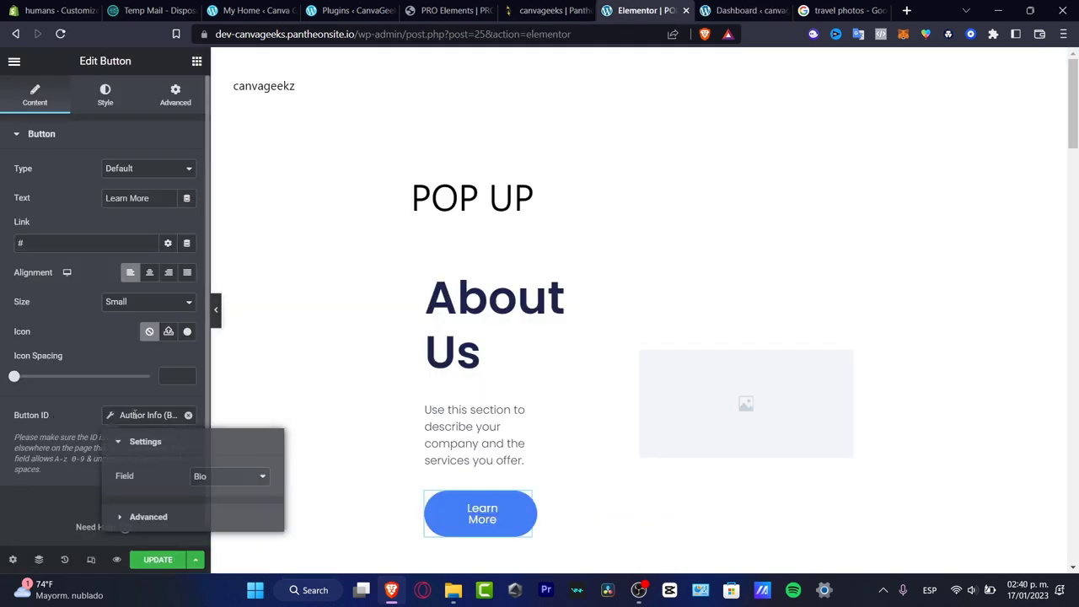
{"action": "left_click", "coordinate": [205, 479]}
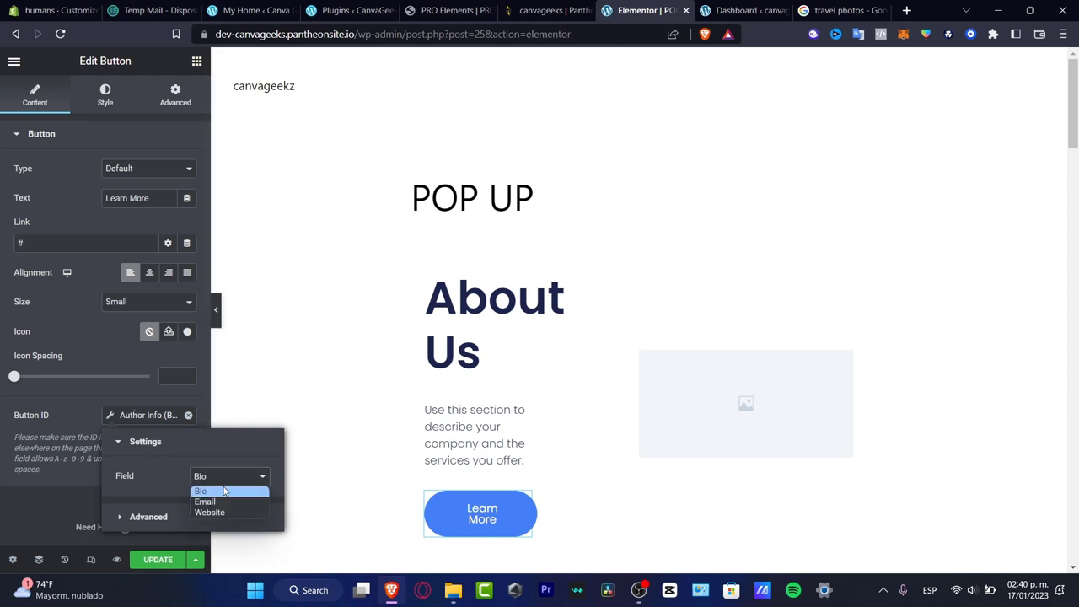
{"action": "left_click", "coordinate": [242, 511]}
{"action": "left_click", "coordinate": [212, 488]}
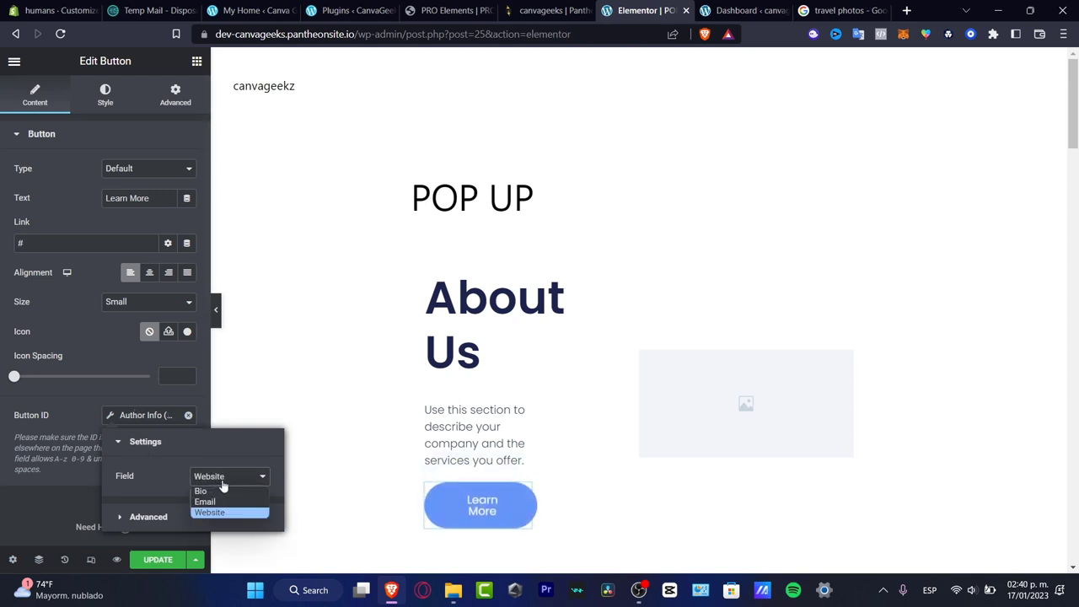
{"action": "left_click", "coordinate": [223, 490]}
{"action": "left_click", "coordinate": [157, 516]}
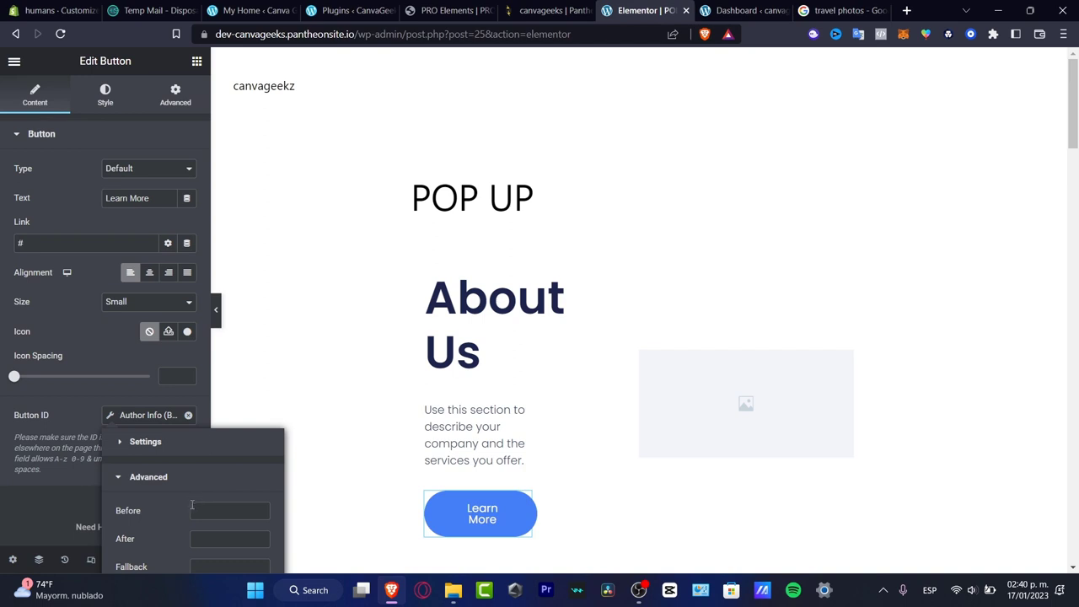
{"action": "key", "text": "Escape"}
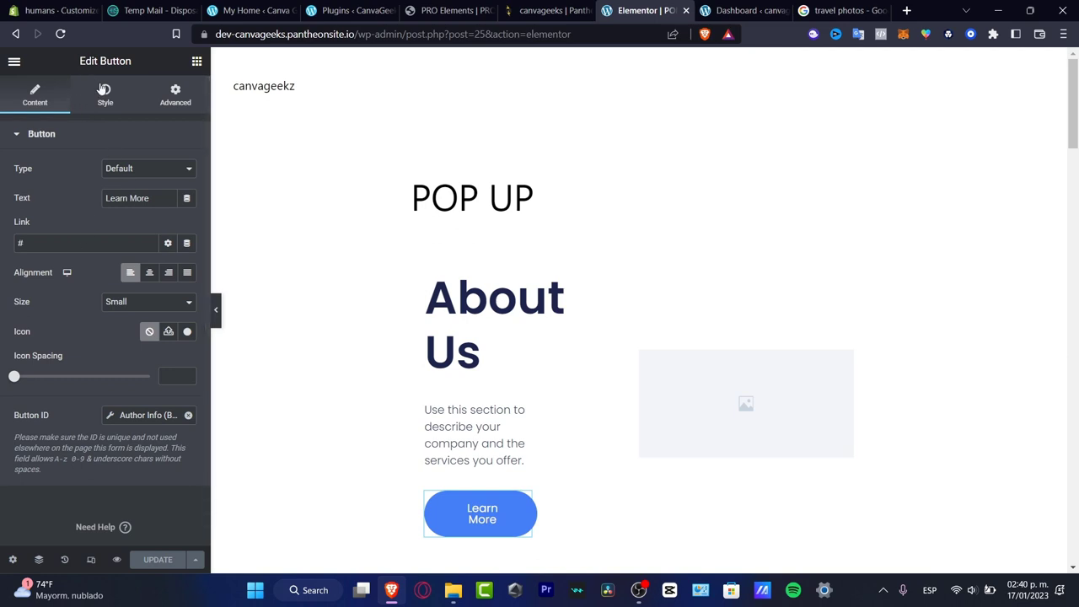
{"action": "left_click", "coordinate": [182, 97]}
- Open Site Settings, then start a new About Us page from the dashboard's Pages menu
{"action": "left_click", "coordinate": [37, 97]}
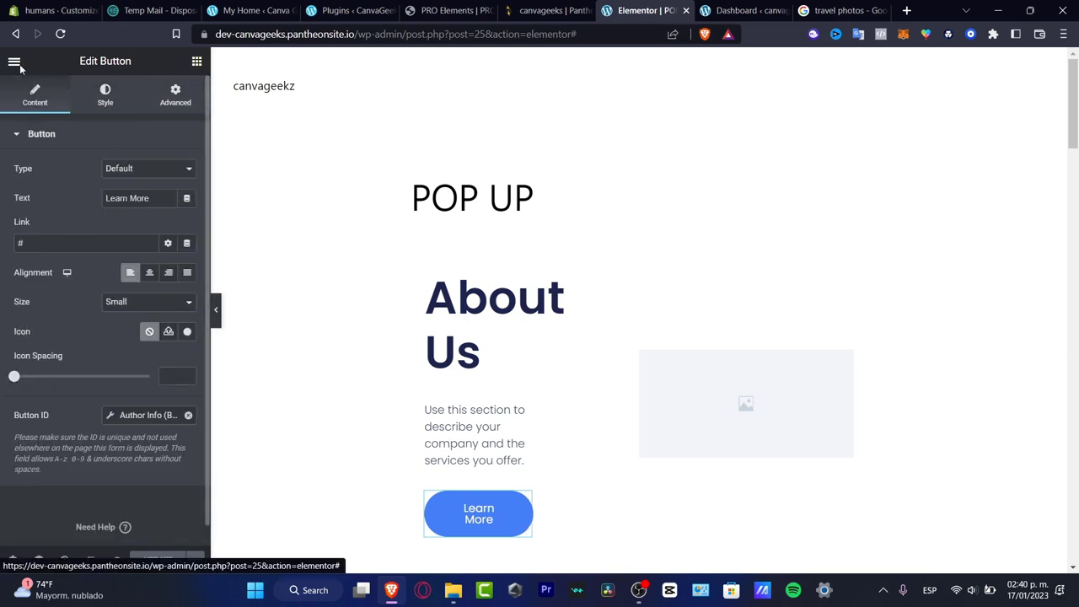
{"action": "left_click", "coordinate": [15, 64]}
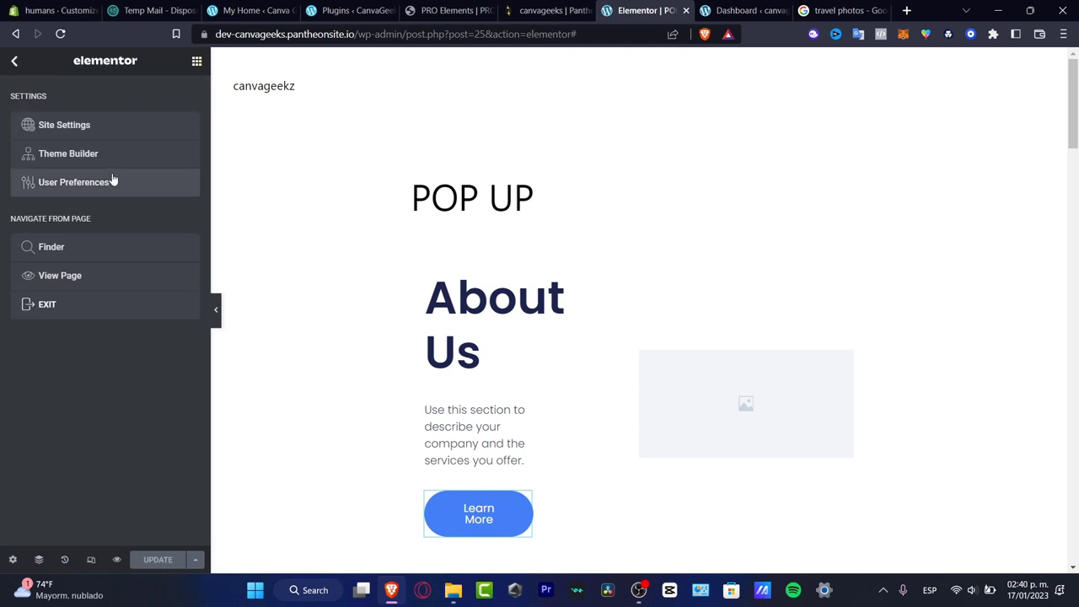
{"action": "left_click", "coordinate": [126, 125]}
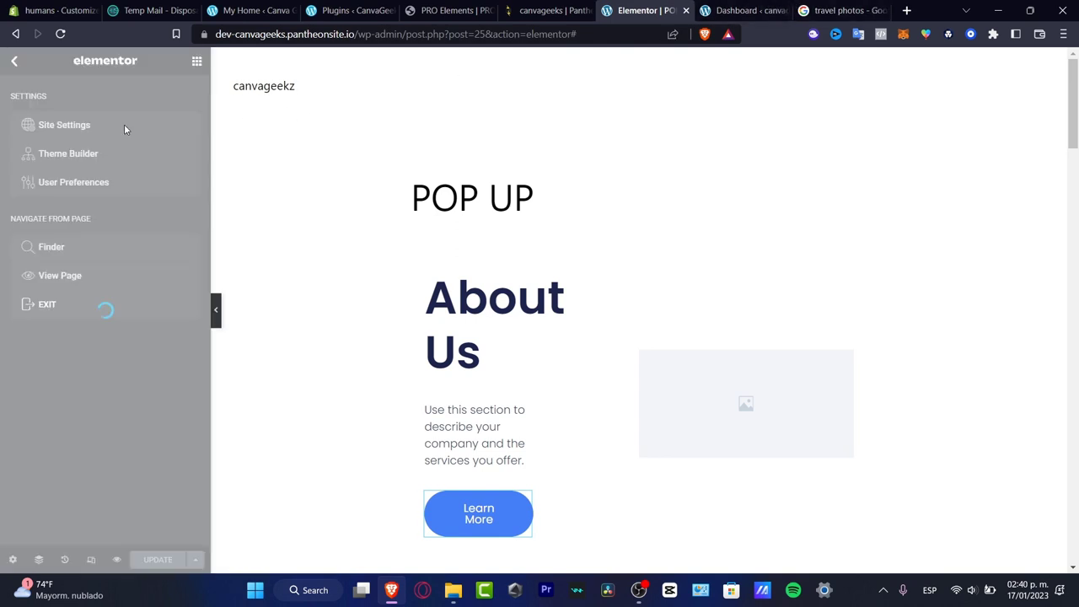
{"action": "scroll", "coordinate": [123, 426], "scroll_direction": "down", "scroll_amount": 2}
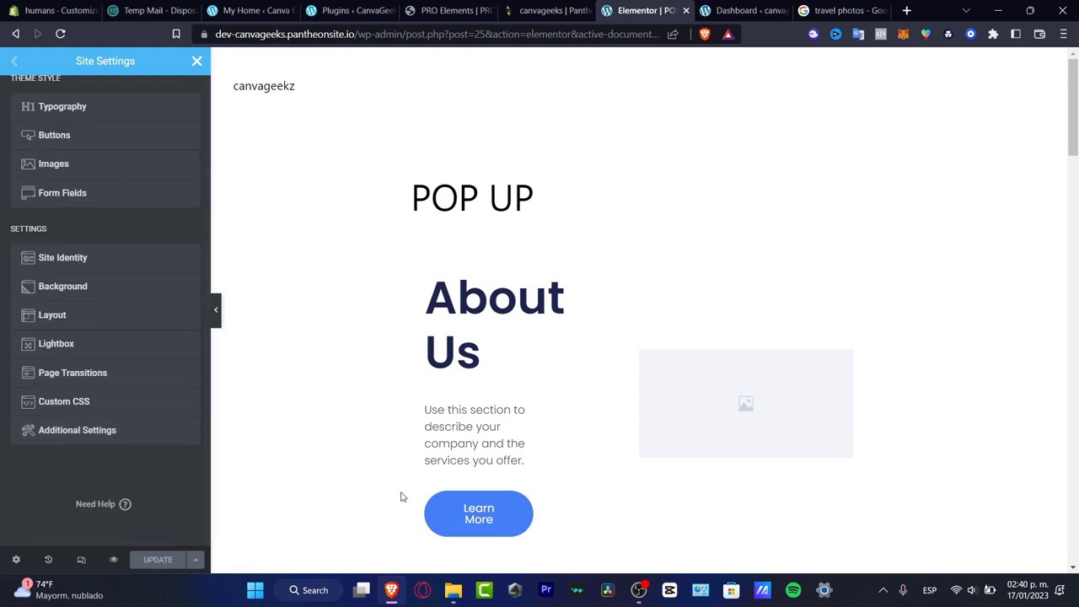
{"action": "key", "text": "ctrl+Tab"}
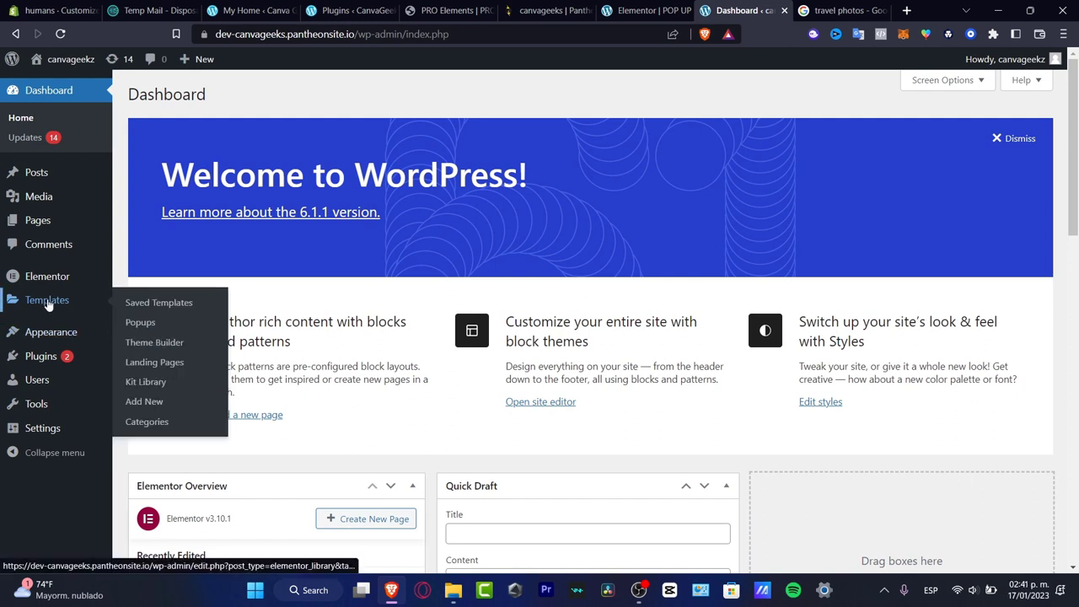
{"action": "mouse_move", "coordinate": [50, 227]}
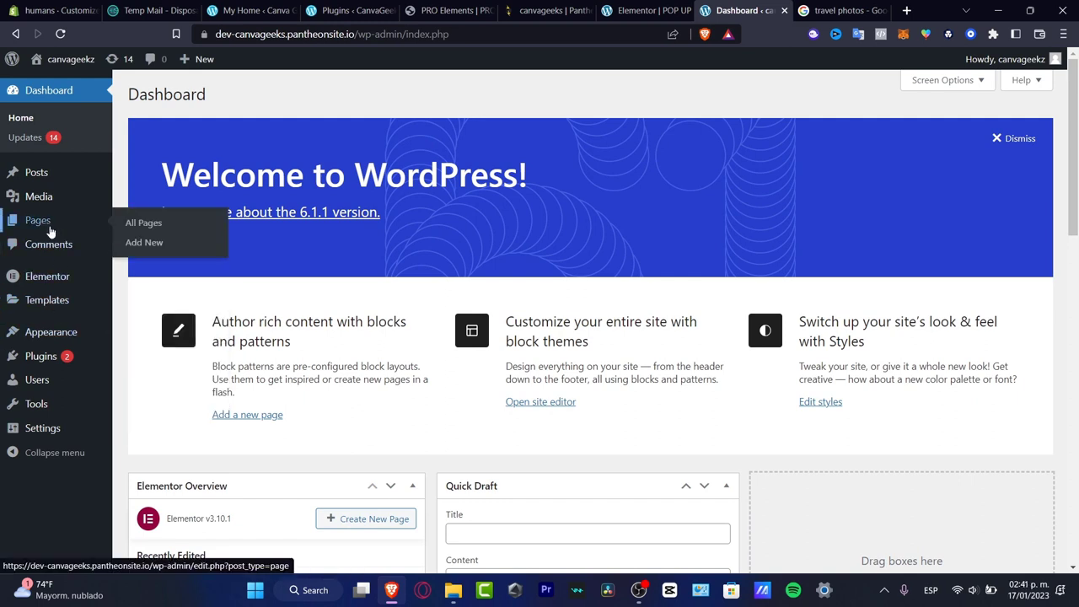
{"action": "left_click", "coordinate": [145, 242]}
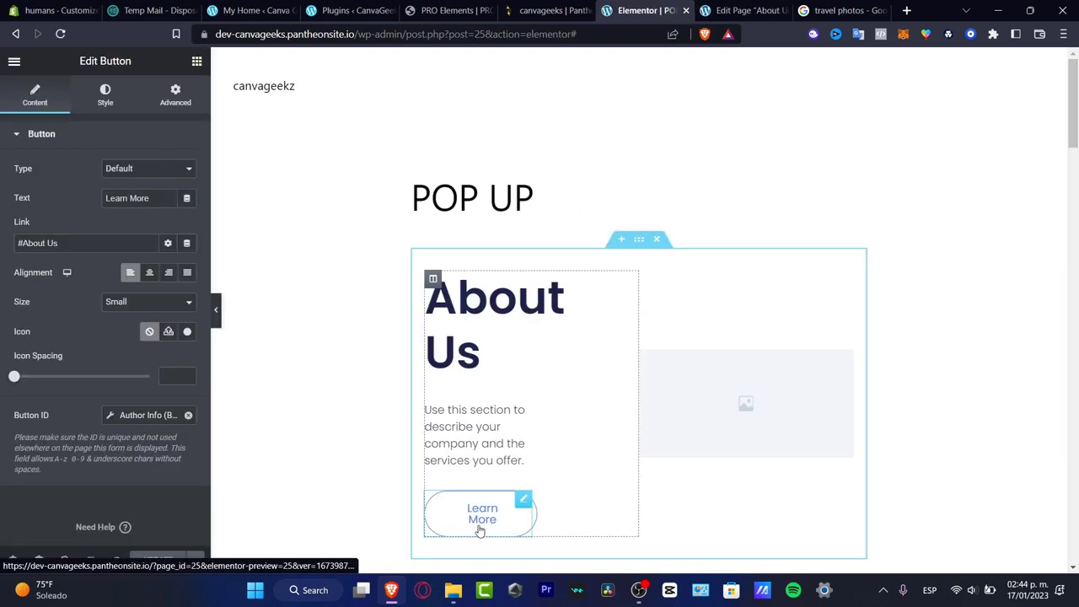
- Open the POP UP page's update options, then view the live POP UP page from All Pages
{"action": "left_click", "coordinate": [196, 562]}
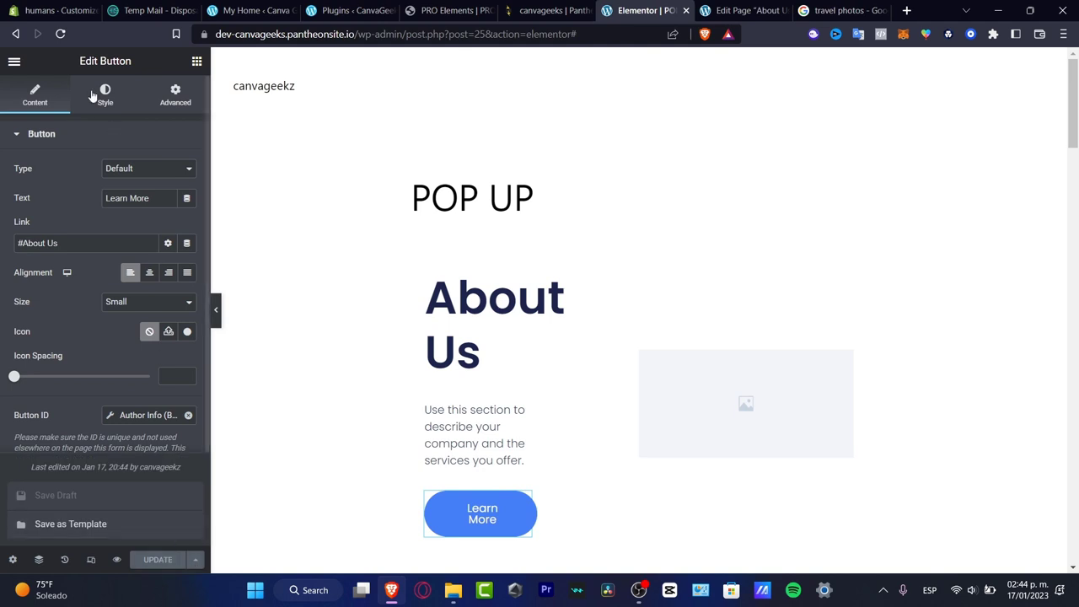
{"action": "left_click", "coordinate": [734, 10]}
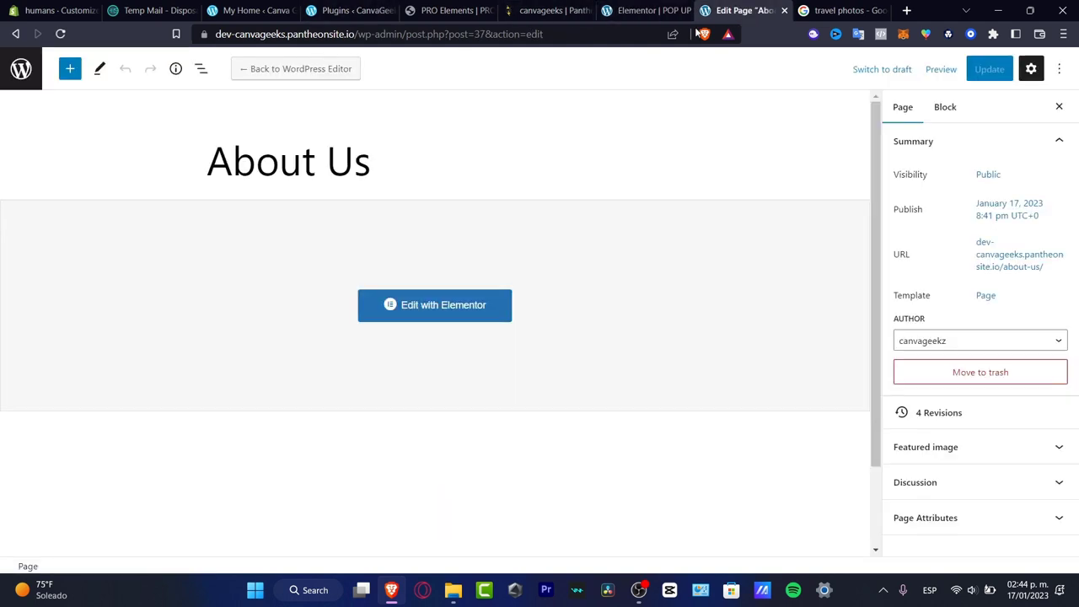
{"action": "left_click", "coordinate": [23, 71]}
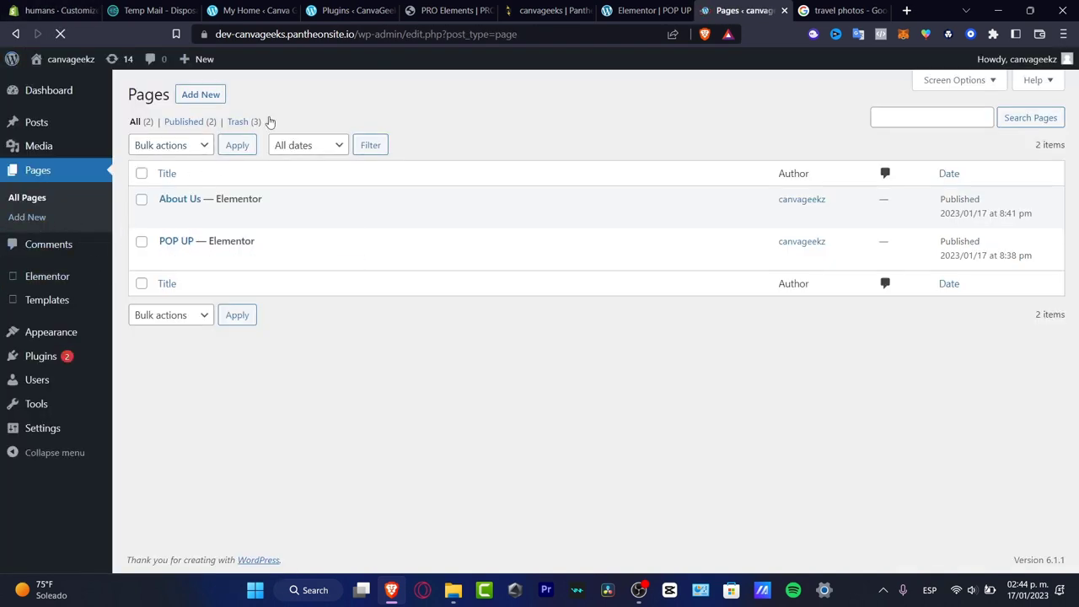
{"action": "left_click", "coordinate": [63, 94]}
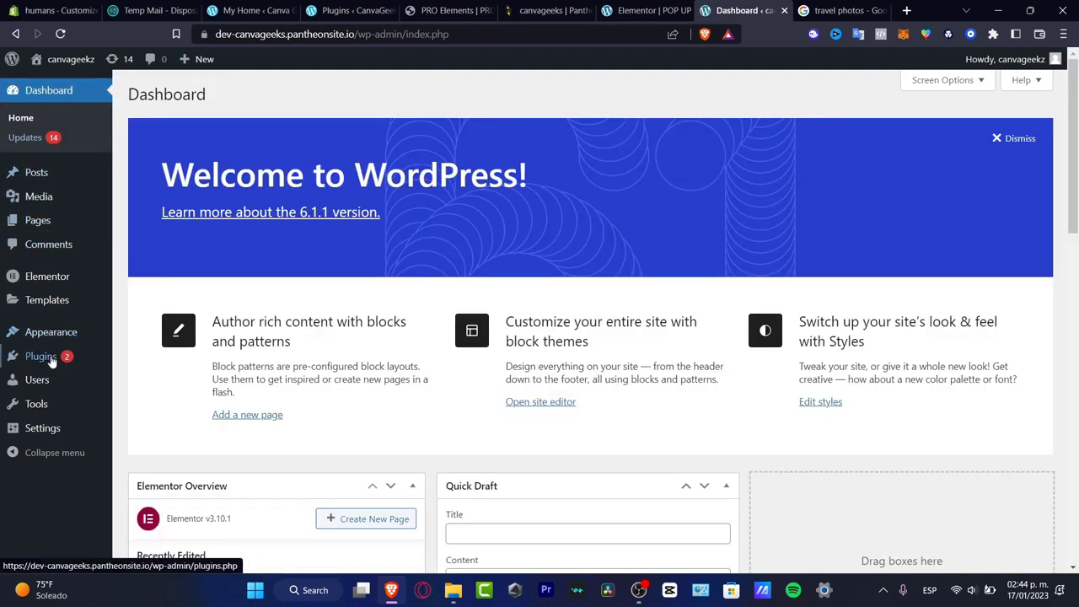
{"action": "mouse_move", "coordinate": [59, 225]}
{"action": "left_click", "coordinate": [144, 225]}
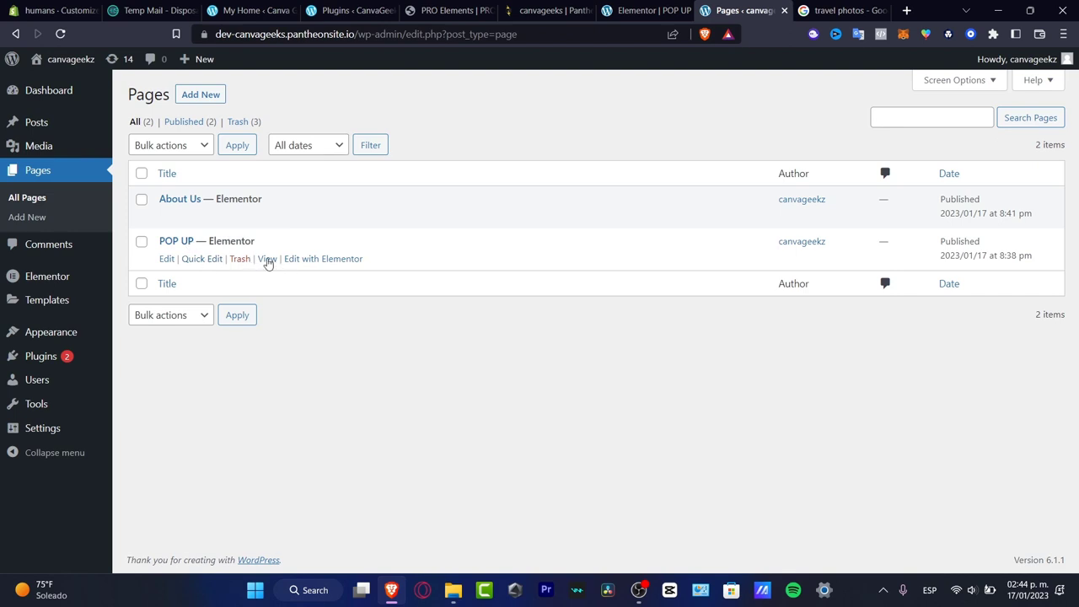
{"action": "left_click", "coordinate": [267, 258]}
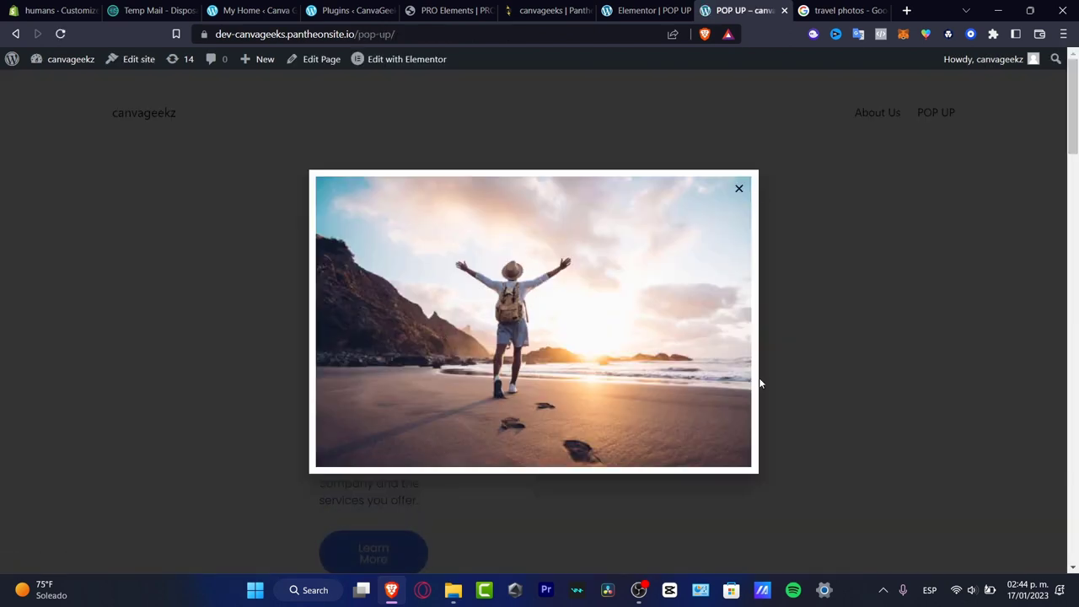
- Dismiss the beach popup, test the Learn More link, and return to the button's settings
{"action": "left_click", "coordinate": [739, 190]}
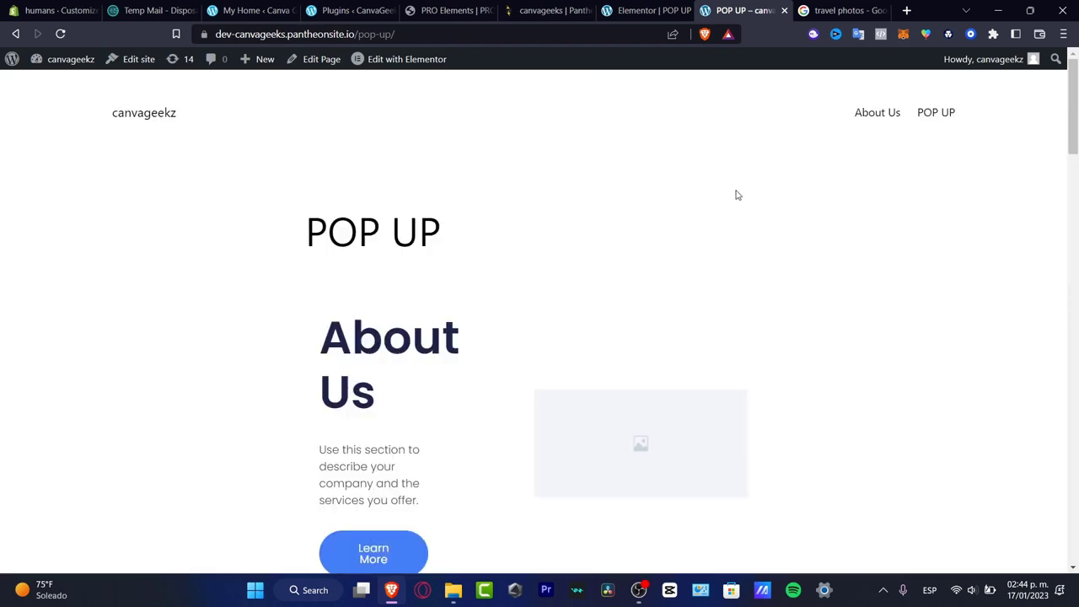
{"action": "scroll", "coordinate": [653, 296], "scroll_direction": "down", "scroll_amount": 3}
{"action": "left_click", "coordinate": [382, 347]}
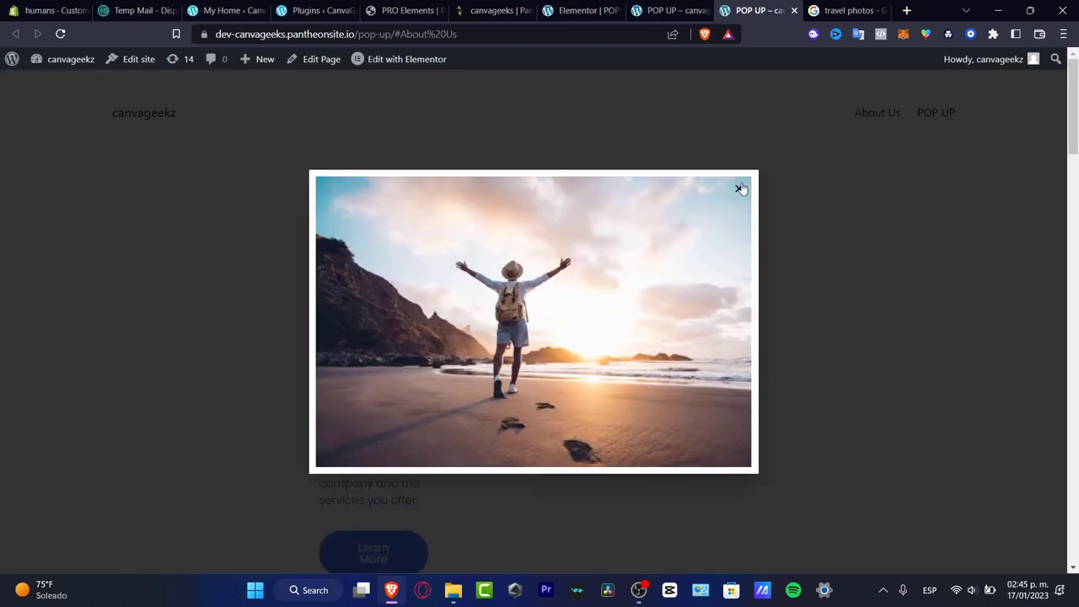
{"action": "left_click", "coordinate": [741, 189]}
{"action": "scroll", "coordinate": [754, 234], "scroll_direction": "down", "scroll_amount": 6}
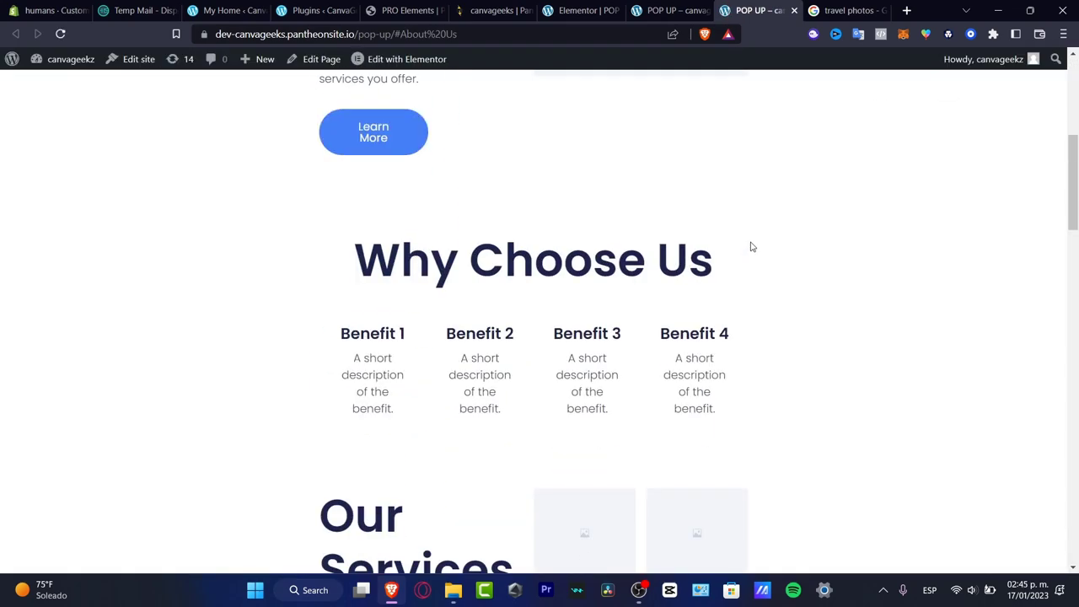
{"action": "scroll", "coordinate": [754, 246], "scroll_direction": "up", "scroll_amount": 3}
{"action": "left_click", "coordinate": [579, 10]}
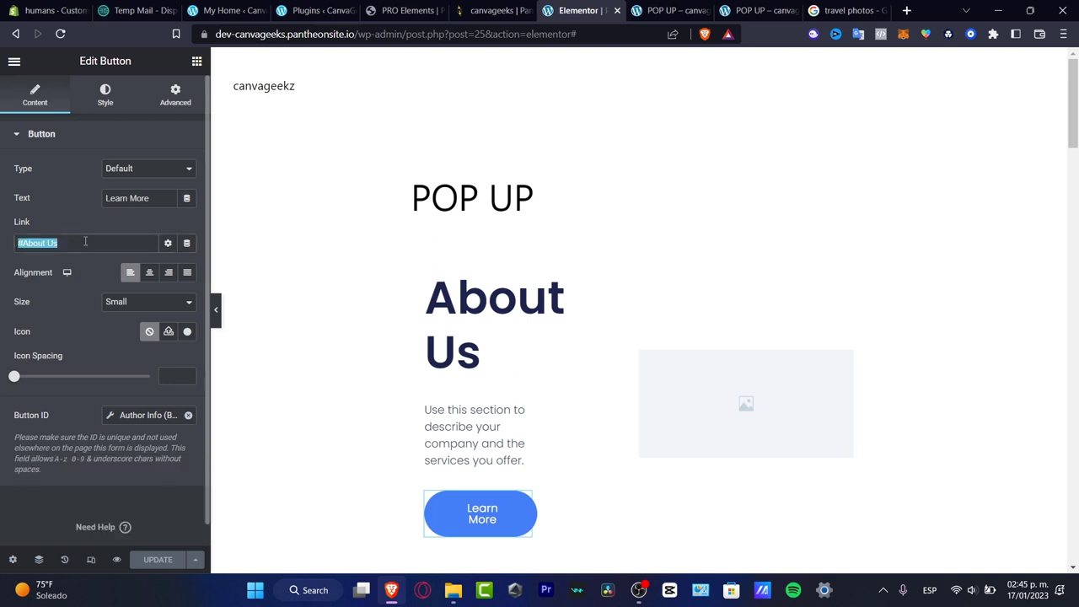
- Delete the Learn More button's #About Us link in the editor
{"action": "left_click", "coordinate": [675, 10]}
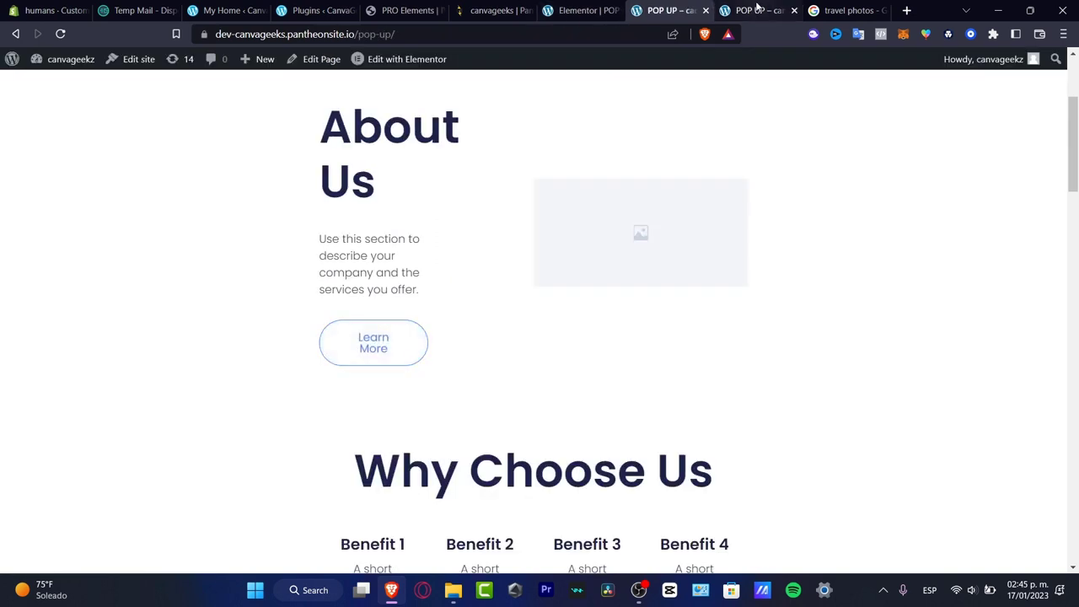
{"action": "left_click", "coordinate": [730, 9]}
{"action": "left_click", "coordinate": [675, 10]}
{"action": "left_click", "coordinate": [579, 11]}
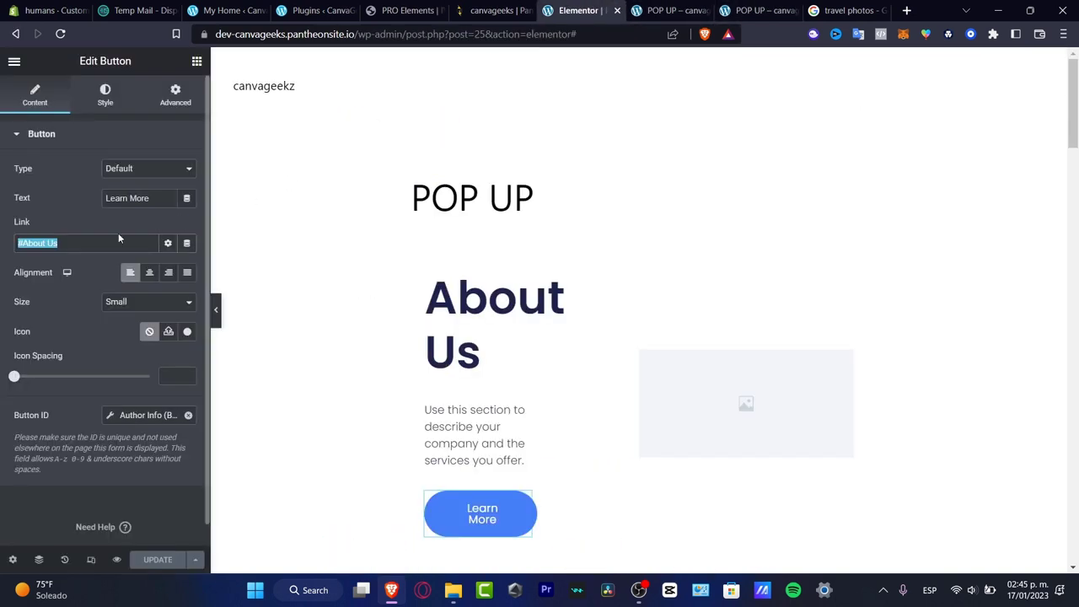
{"action": "key", "text": "BackSpace"}
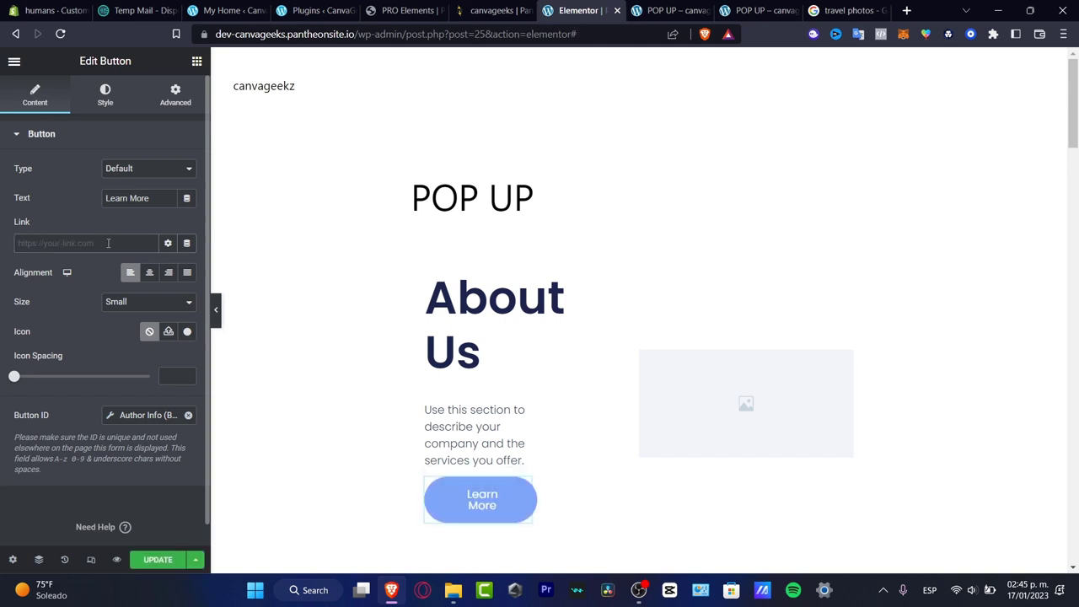
- Copy the live About Us page's web address from the Pages list
{"action": "left_click", "coordinate": [666, 10]}
{"action": "left_click", "coordinate": [12, 59]}
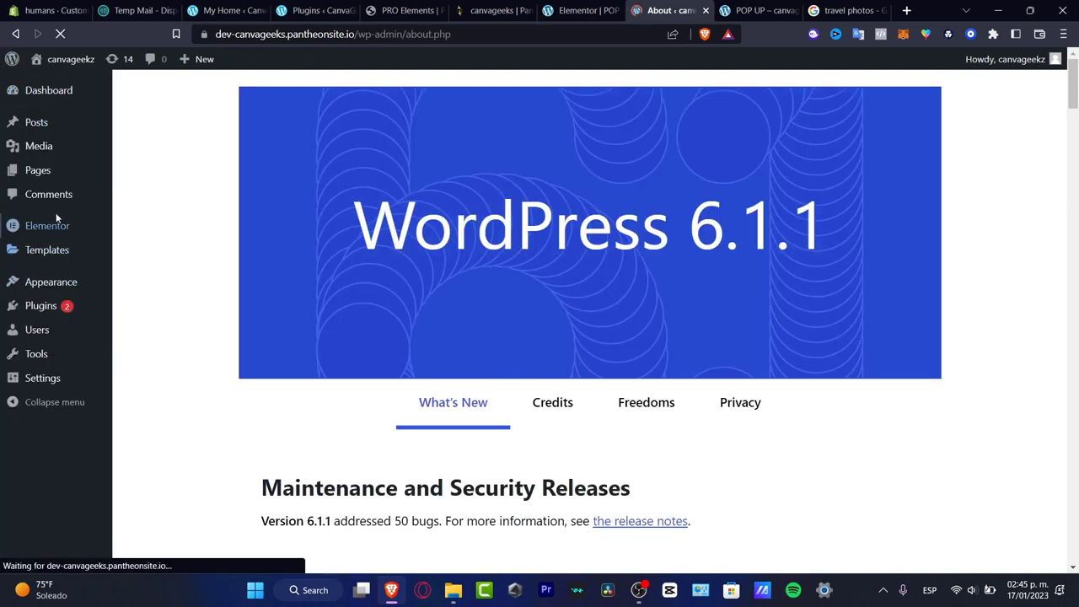
{"action": "mouse_move", "coordinate": [48, 185]}
{"action": "left_click", "coordinate": [143, 173]}
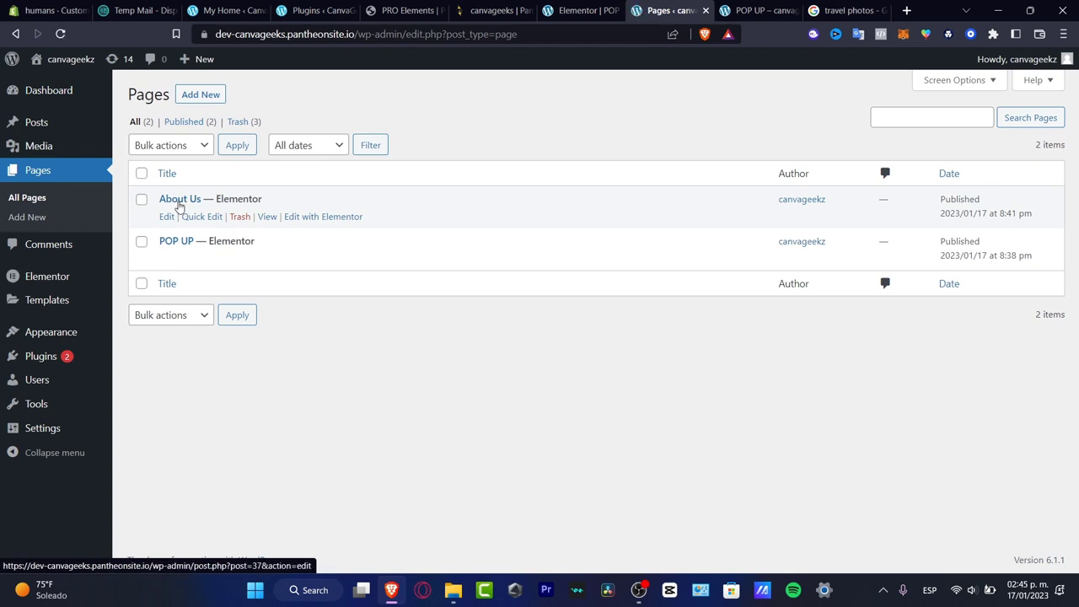
{"action": "left_click", "coordinate": [267, 218]}
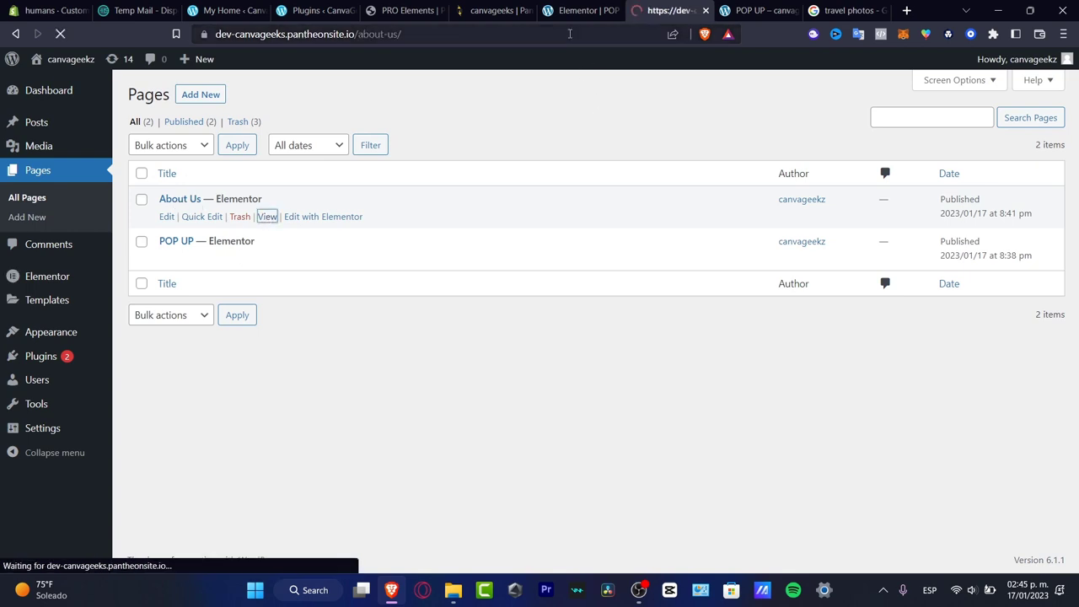
{"action": "left_click", "coordinate": [514, 27]}
{"action": "key", "text": "ctrl+c"}
- Paste the About Us /about-us/ address into the button's Link field and save the POP UP page
{"action": "left_click", "coordinate": [561, 10]}
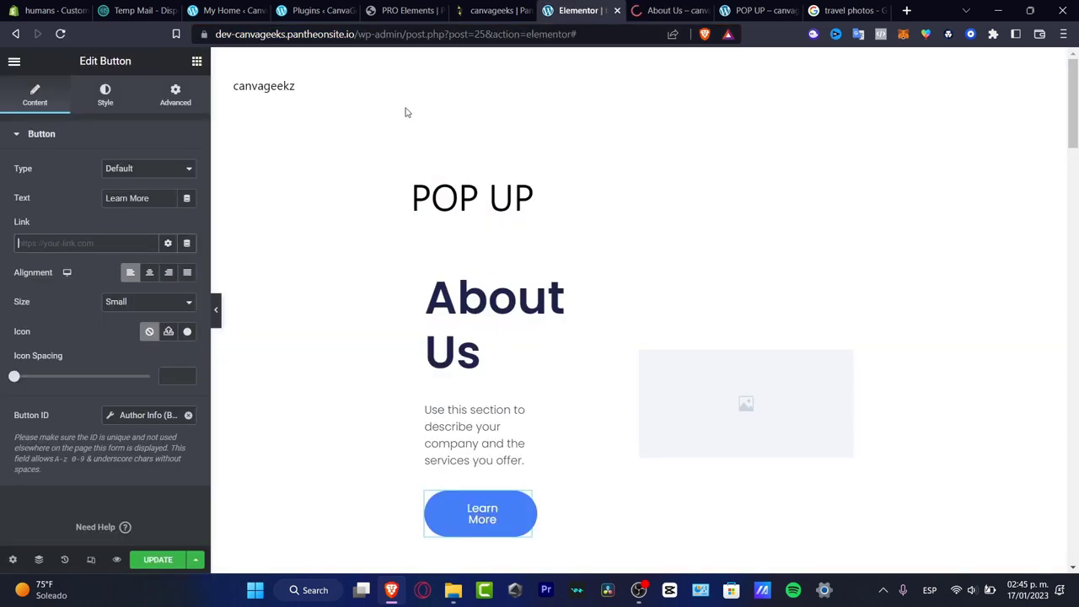
{"action": "left_click", "coordinate": [126, 245]}
{"action": "key", "text": "ctrl+v"}
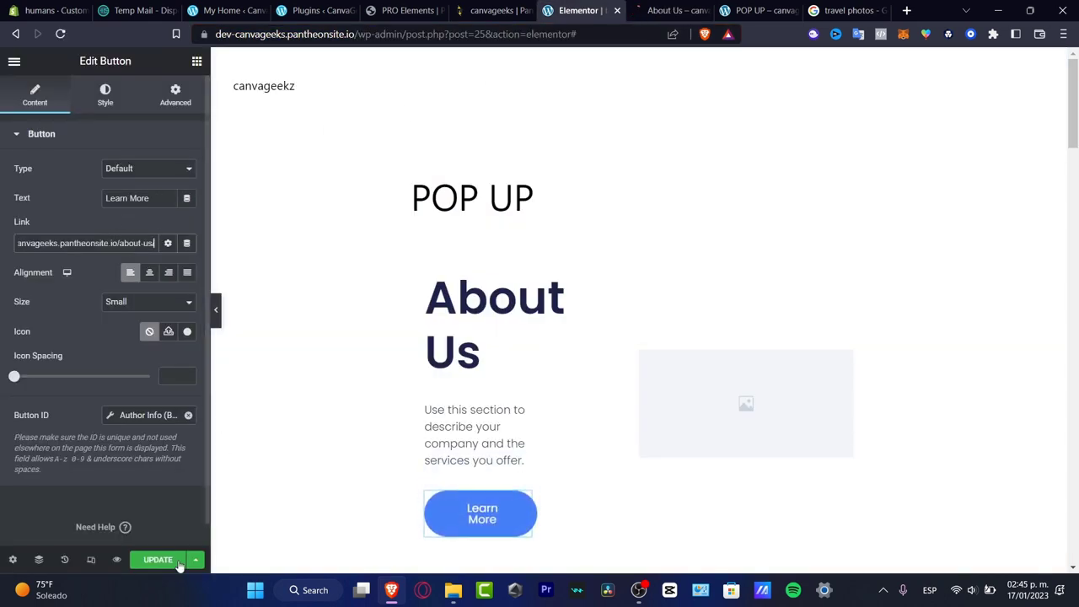
{"action": "key", "text": "ctrl+s"}
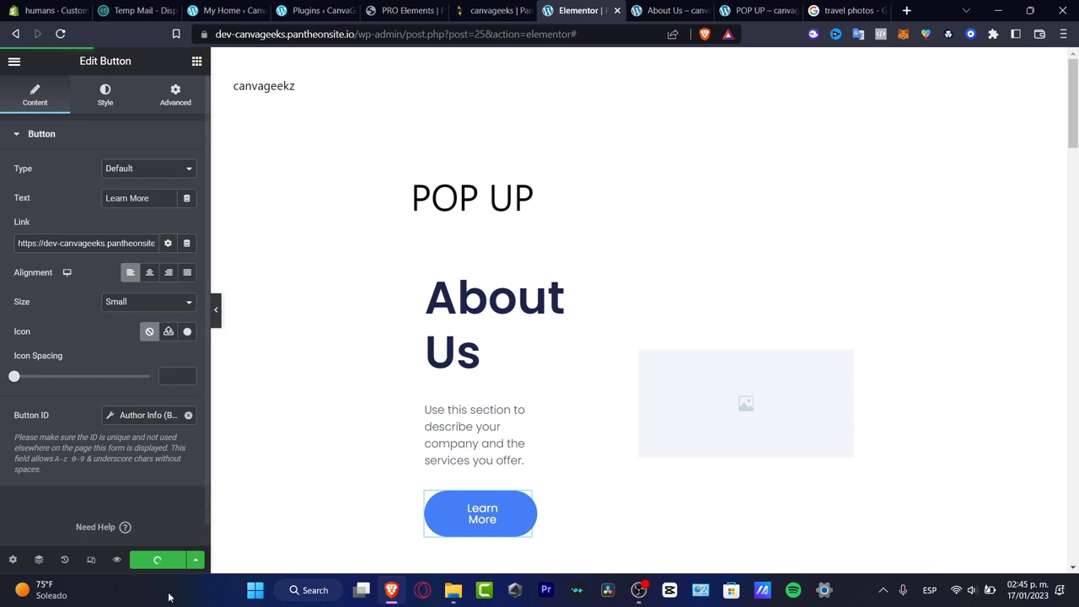
- Reload the live POP UP page, close the beach popup, and follow Learn More to About Us
{"action": "left_click", "coordinate": [759, 12]}
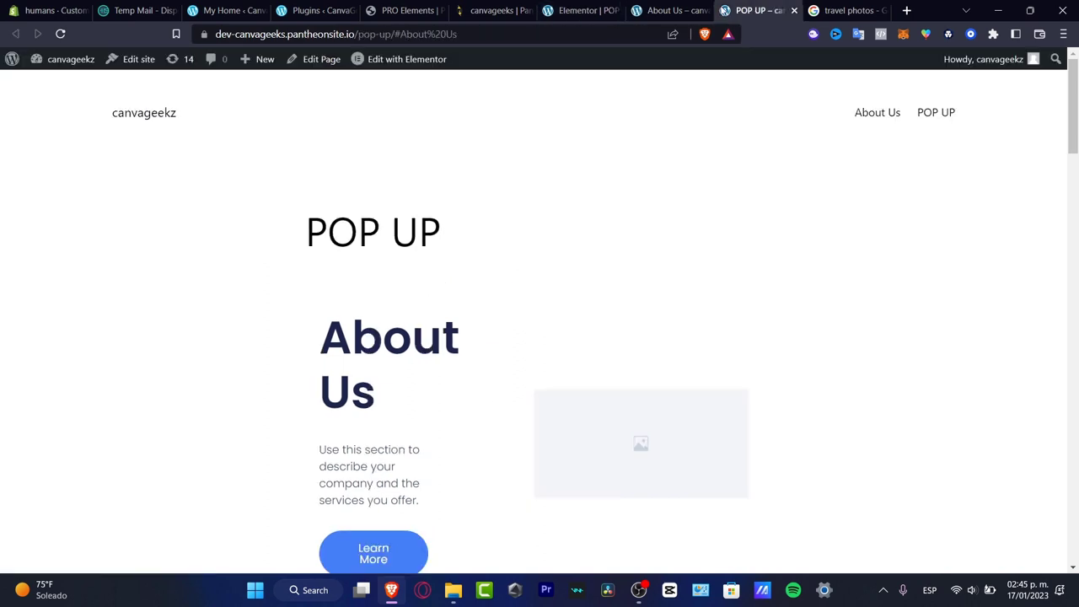
{"action": "left_click", "coordinate": [60, 38]}
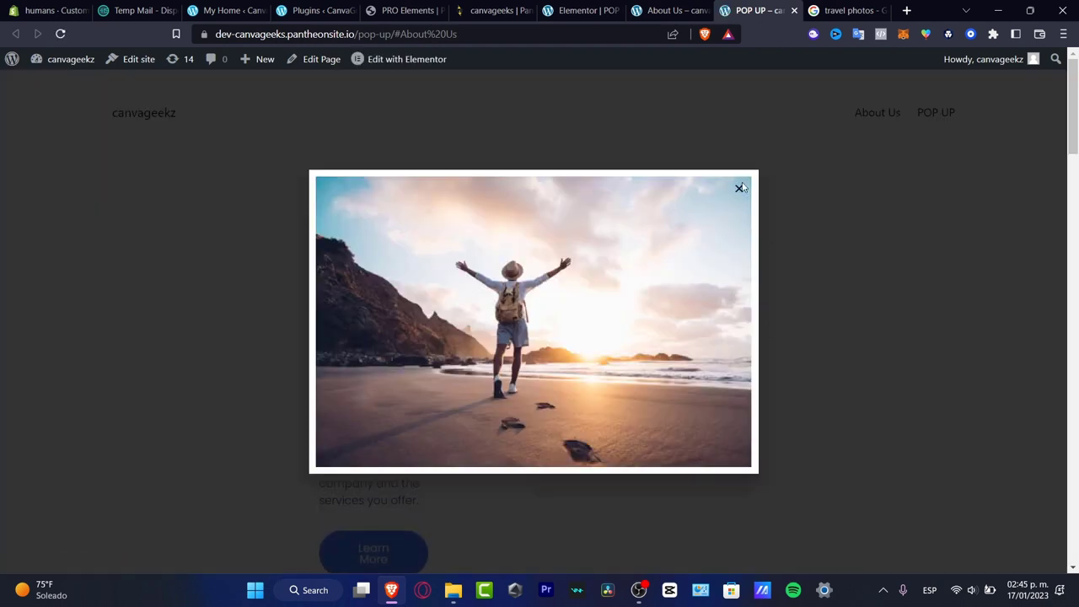
{"action": "left_click", "coordinate": [740, 188]}
{"action": "scroll", "coordinate": [658, 245], "scroll_direction": "down", "scroll_amount": 3}
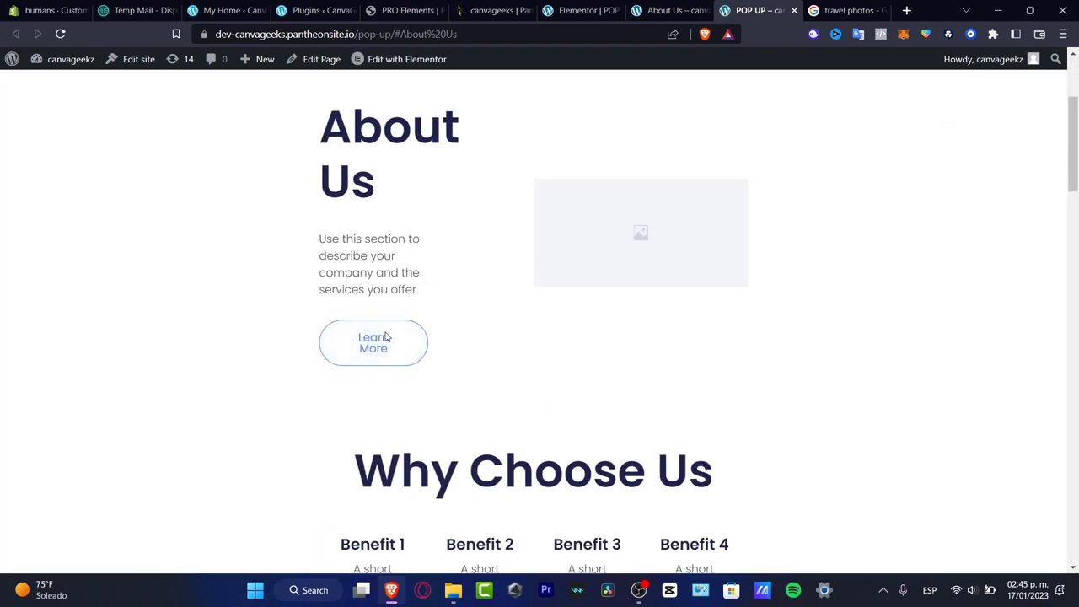
{"action": "left_click", "coordinate": [374, 341]}
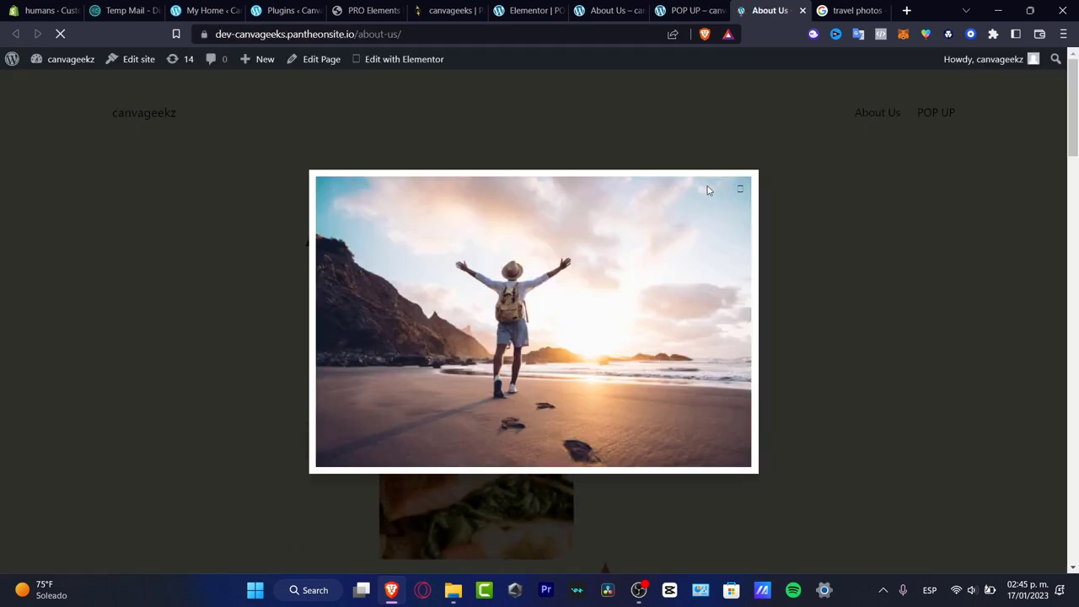